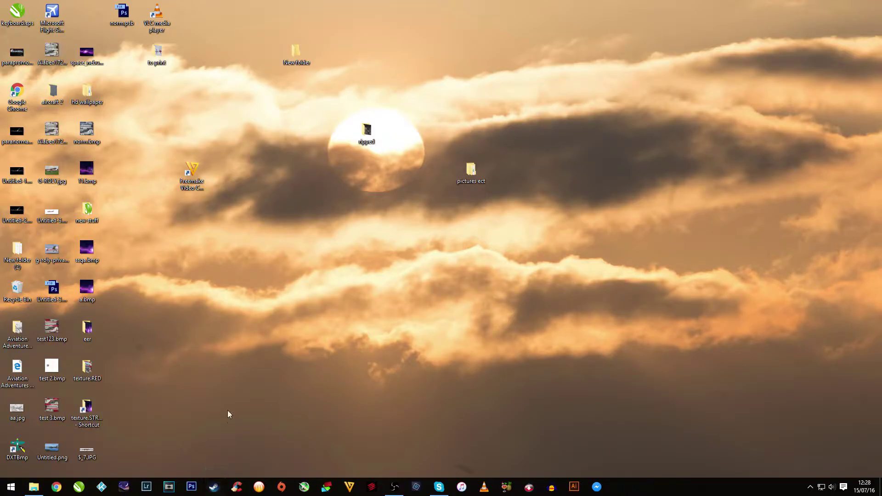
Launch DXTBmp and start opening a texture file from the File menu
double_click(13, 448)
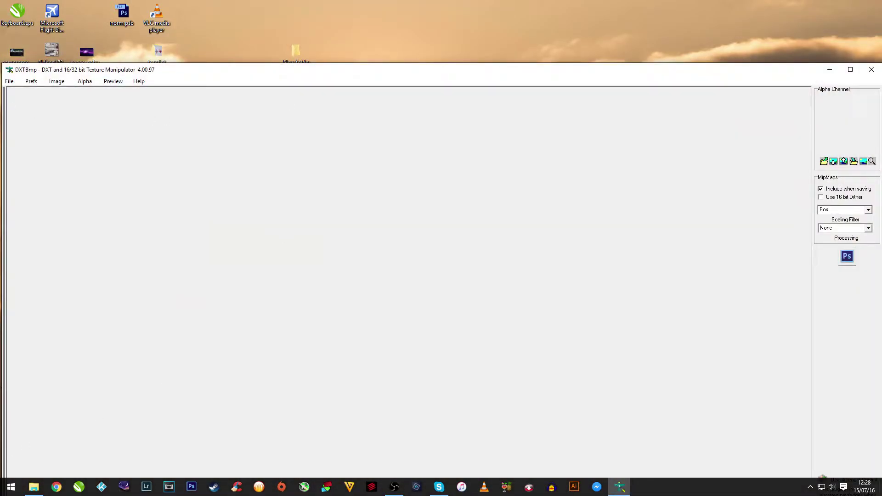
left_click(9, 81)
left_click(26, 93)
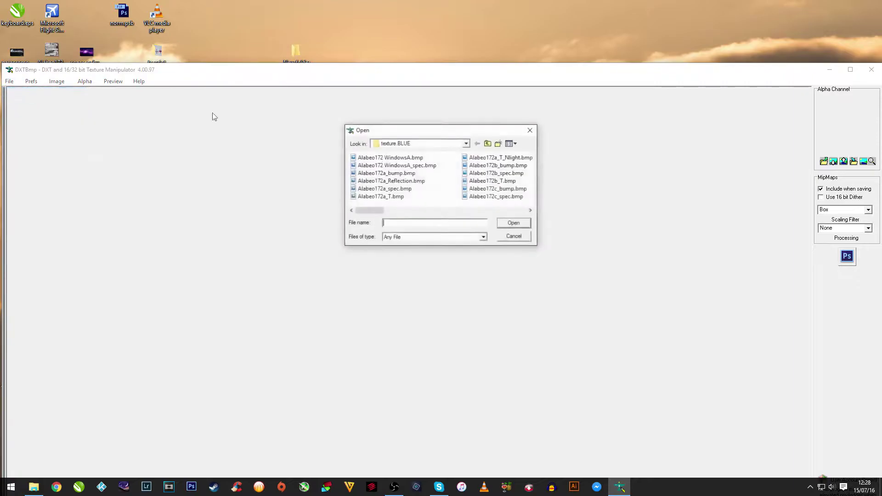
Climb up the folder tree through Program Files (x86) and Local Disk (C:) to This PC
left_click(488, 144)
left_click(488, 144)
left_click(488, 144)
left_click(488, 144)
left_click(488, 144)
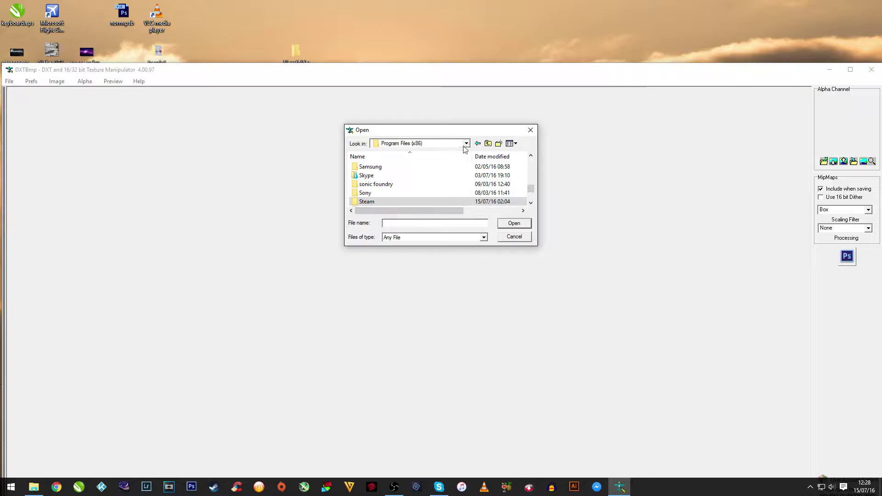
left_click(489, 144)
left_click(489, 144)
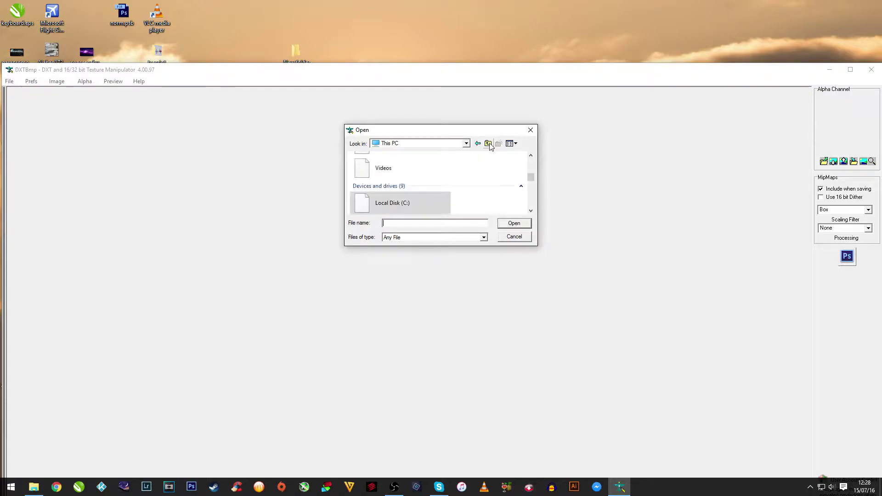
Browse from Local Disk (C:) through Program Files (x86), Steam, steamapps and common into FSX
double_click(377, 200)
scroll(390, 196, "down", 3)
scroll(395, 189, "up", 1)
double_click(396, 184)
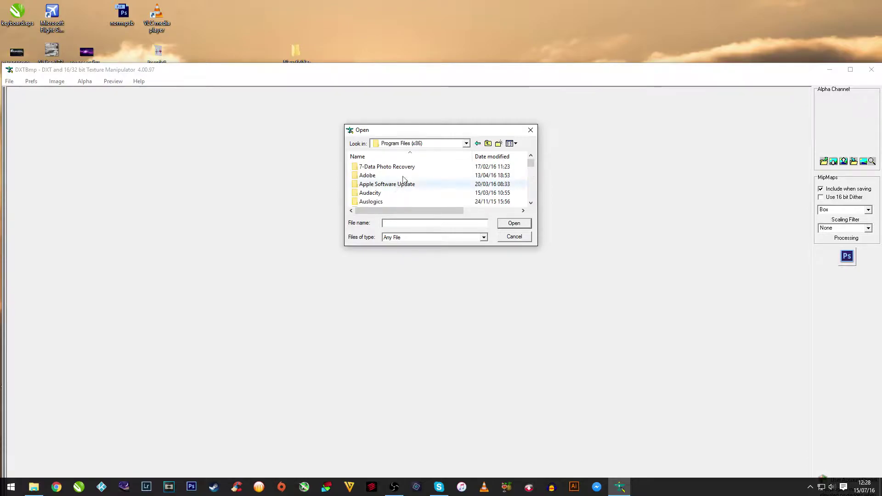
scroll(396, 190, "down", 4)
scroll(396, 188, "down", 10)
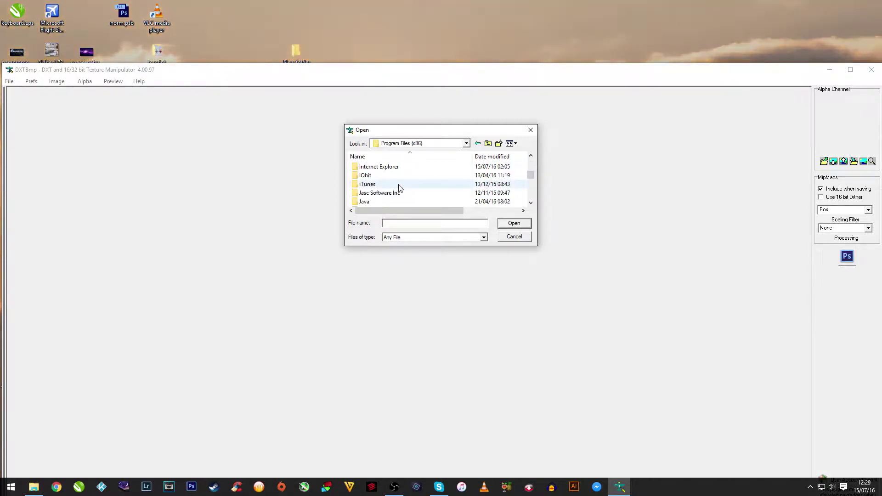
scroll(397, 189, "down", 6)
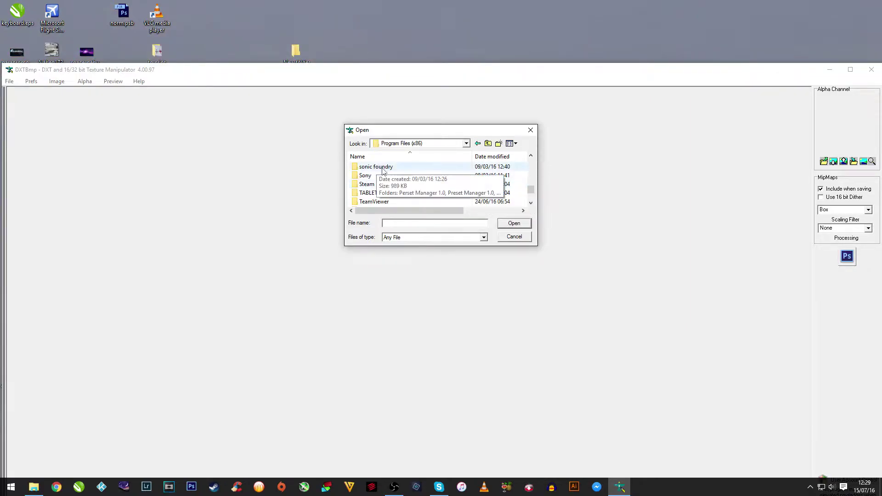
double_click(388, 185)
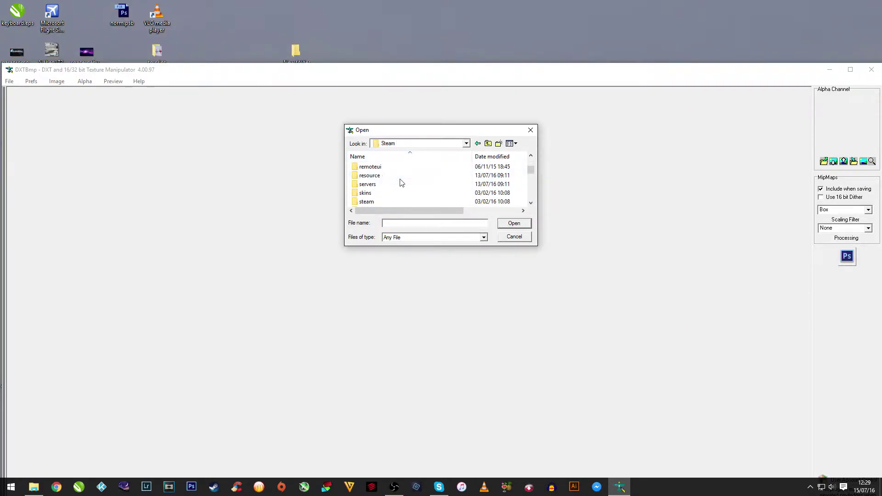
scroll(396, 183, "down", 5)
scroll(394, 185, "up", 1)
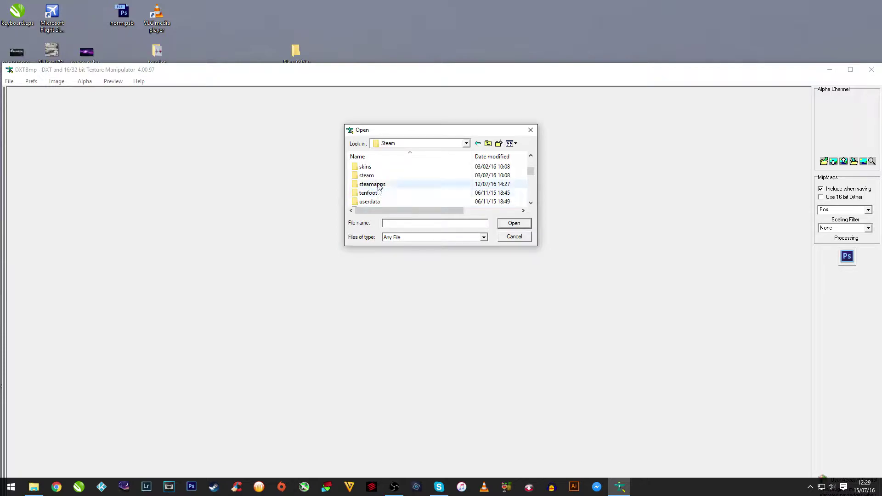
double_click(373, 185)
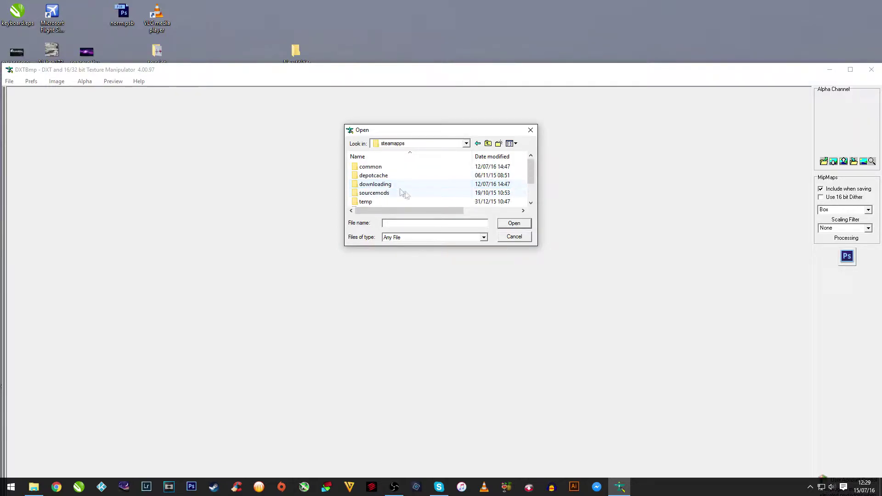
double_click(374, 169)
double_click(363, 167)
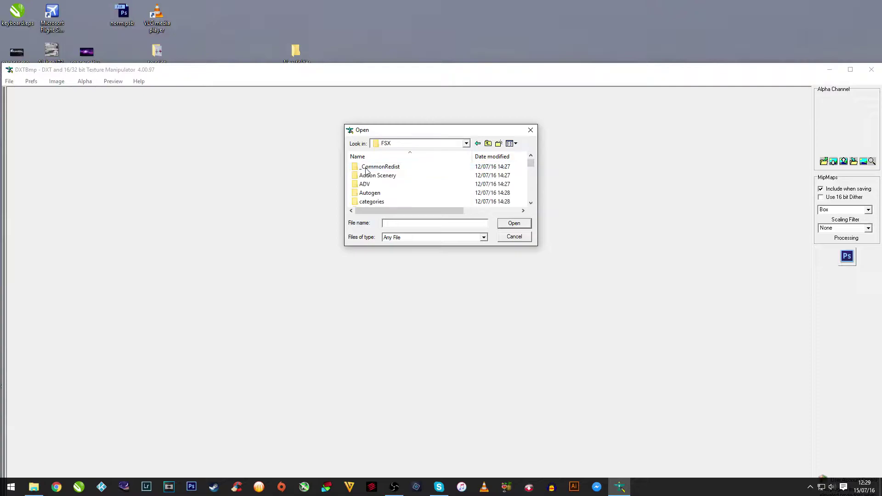
Go into SimObjects > Airplanes > Carenado C172II N and select the texture.RED folder
scroll(396, 176, "down", 1)
scroll(396, 176, "down", 2)
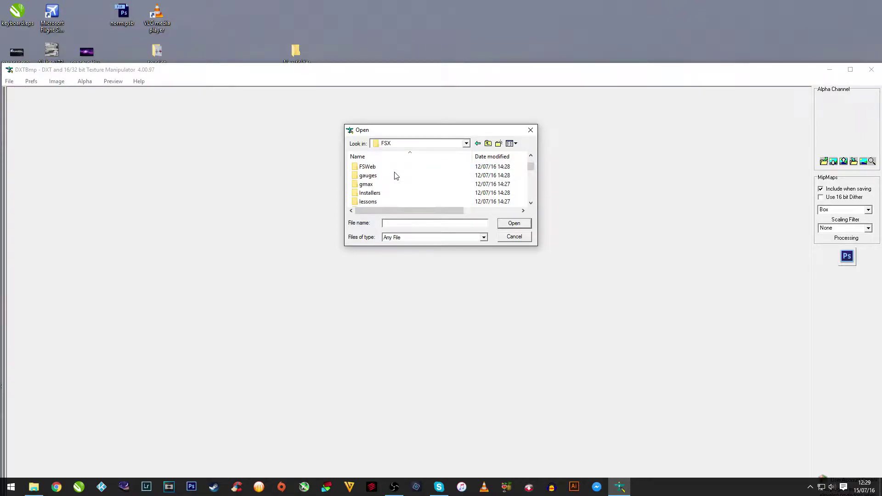
scroll(396, 179, "down", 4)
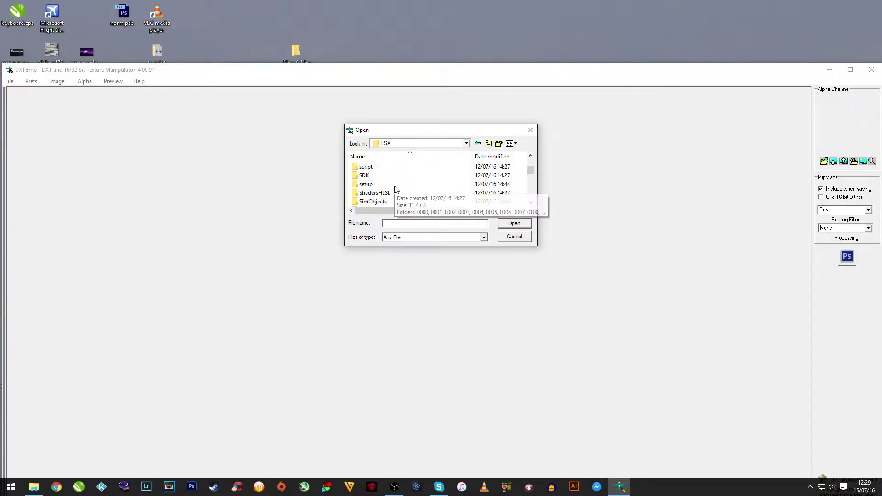
double_click(379, 175)
double_click(435, 166)
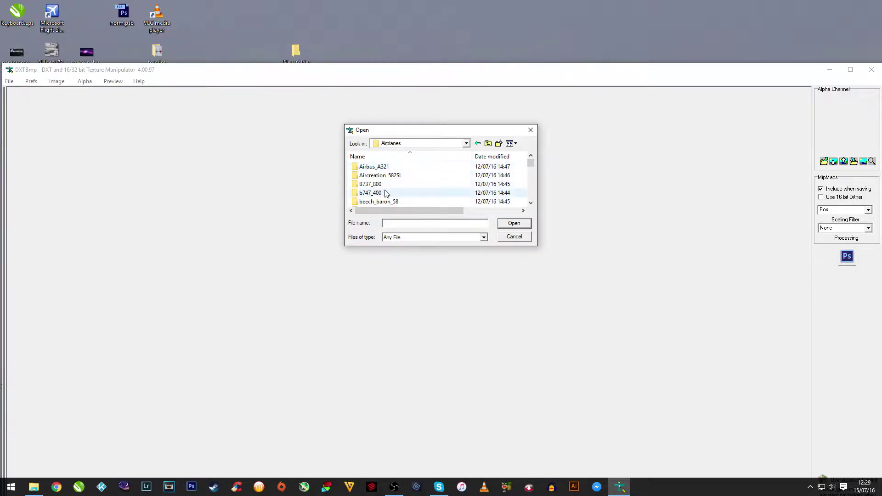
scroll(388, 180, "down", 2)
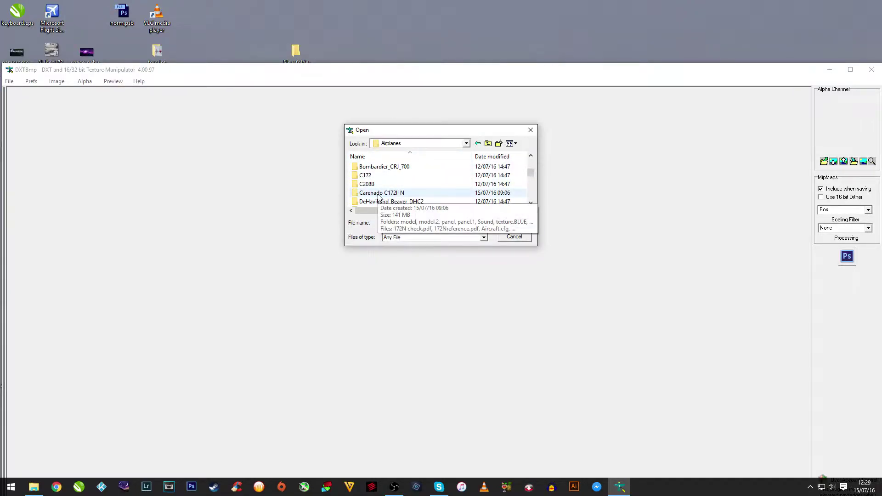
double_click(378, 193)
scroll(393, 173, "down", 2)
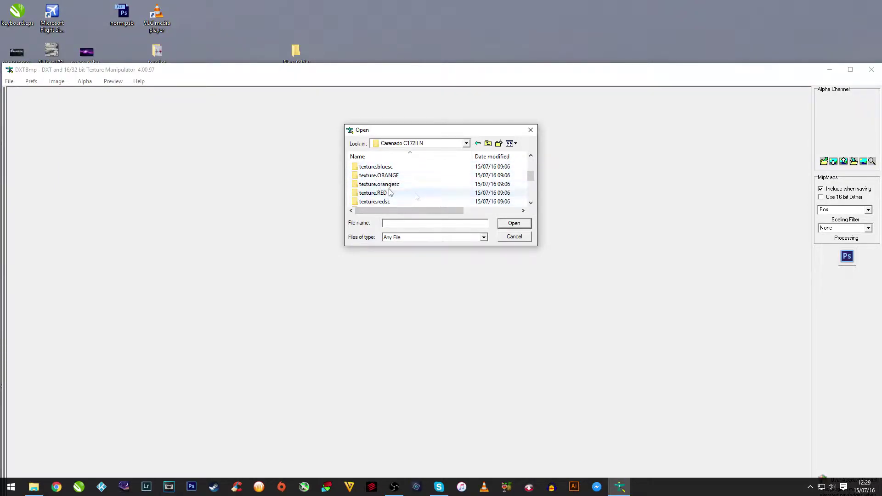
left_click(374, 197)
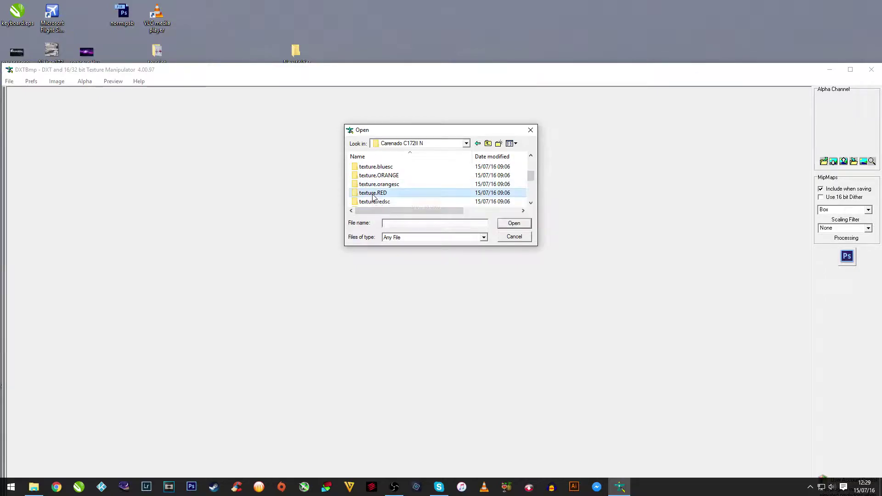
Open texture.RED, switch the file view to List, and load Alabeo172a_T.bmp
double_click(374, 194)
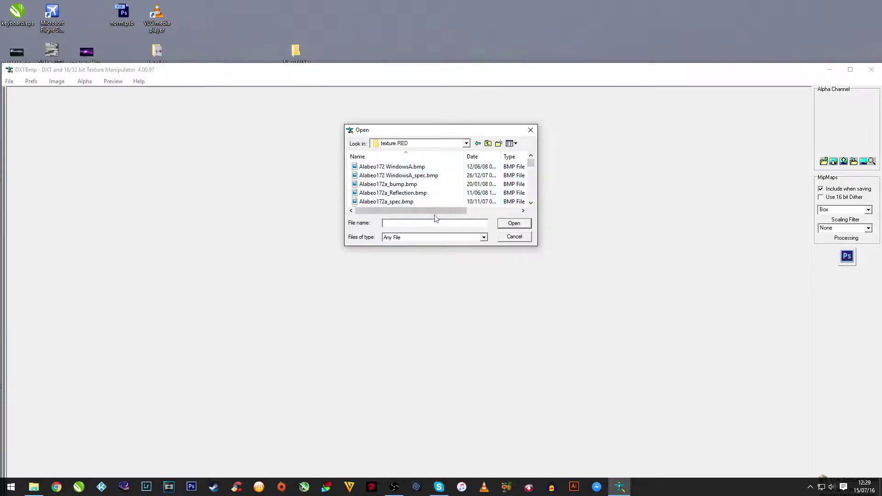
left_click(511, 143)
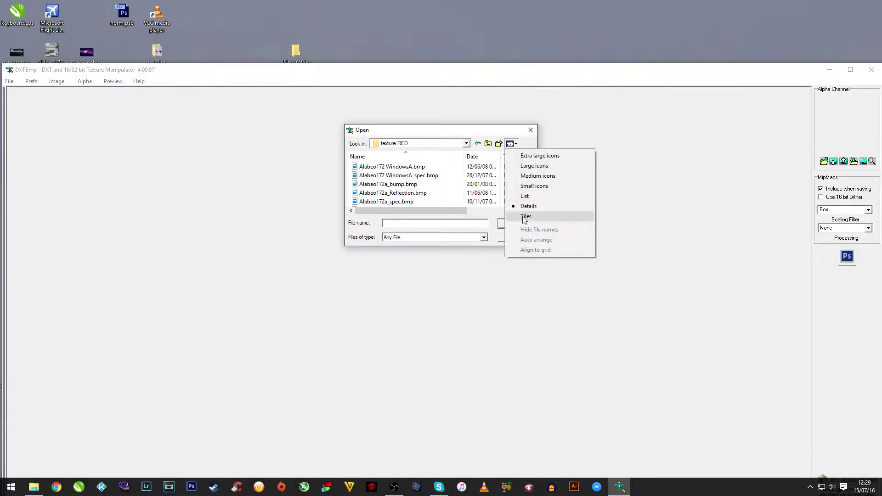
left_click(525, 196)
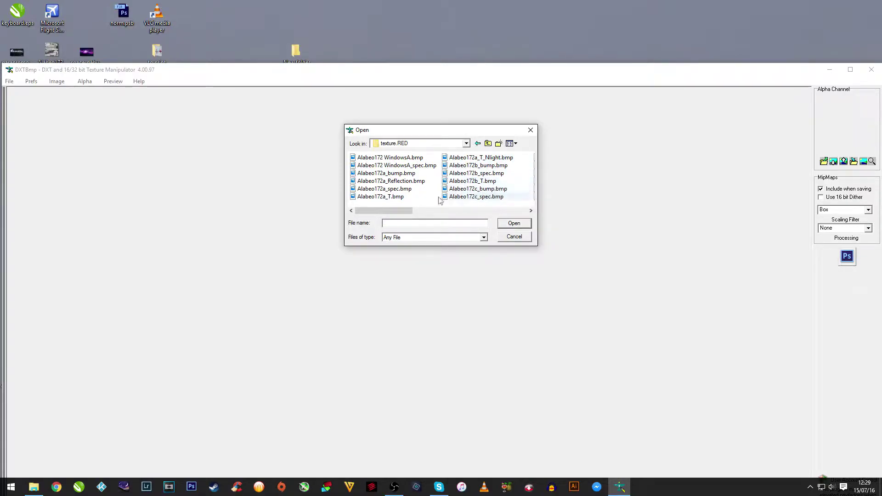
left_click(373, 197)
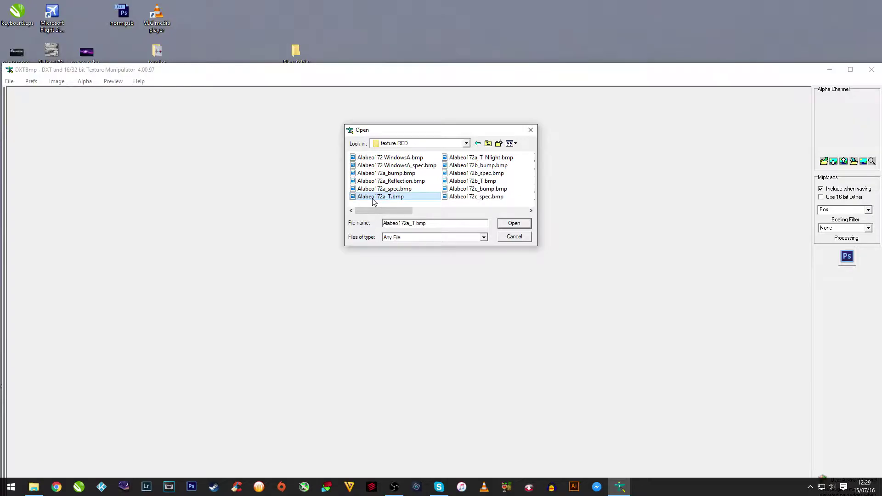
left_click(513, 224)
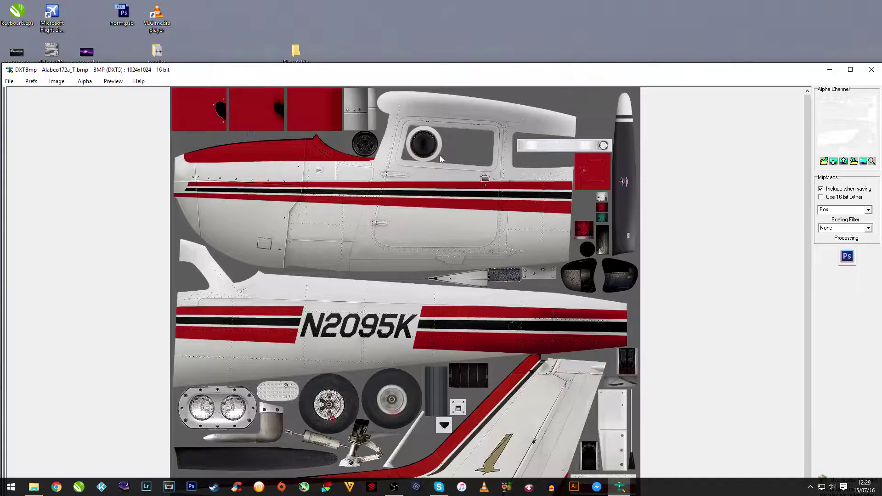
Cancel the editor chooser and send the texture to Photoshop CS6 via Image > Send to Editor
left_click(847, 257)
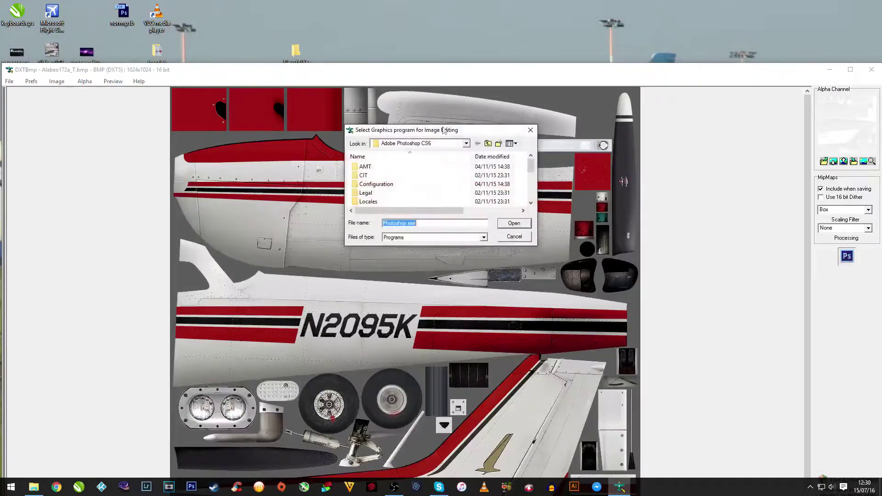
left_click(514, 237)
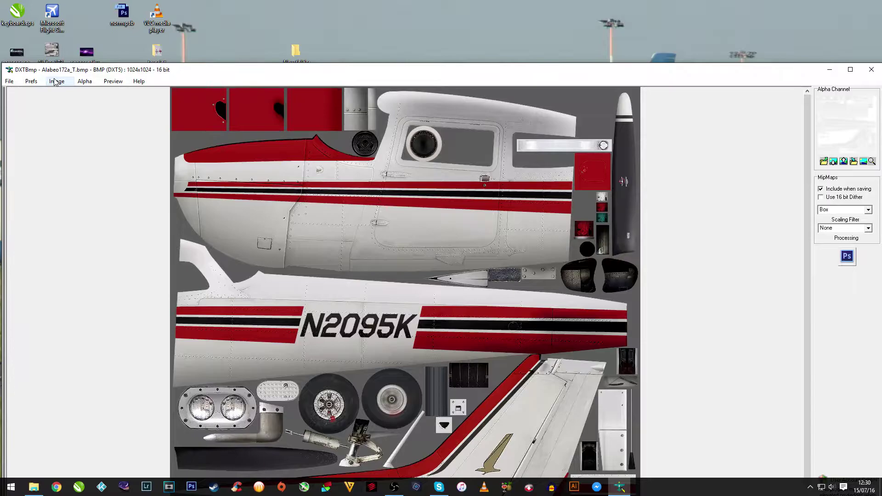
left_click(9, 81)
mouse_move(45, 86)
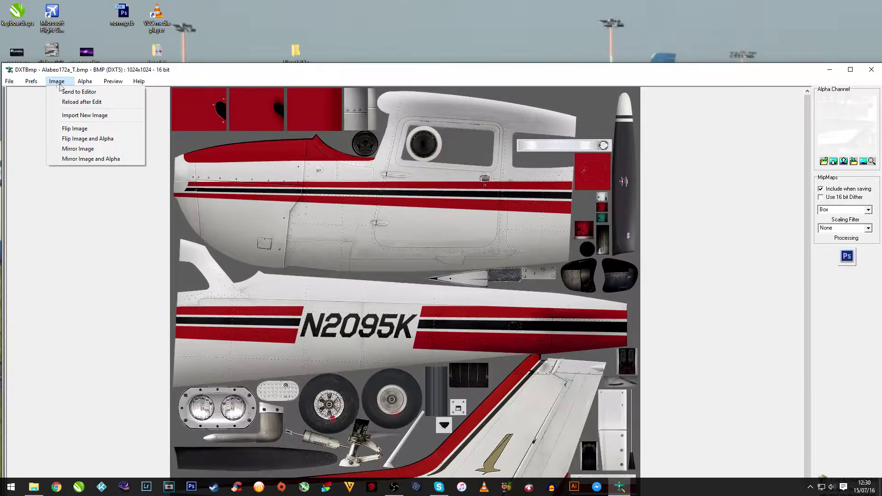
left_click(66, 92)
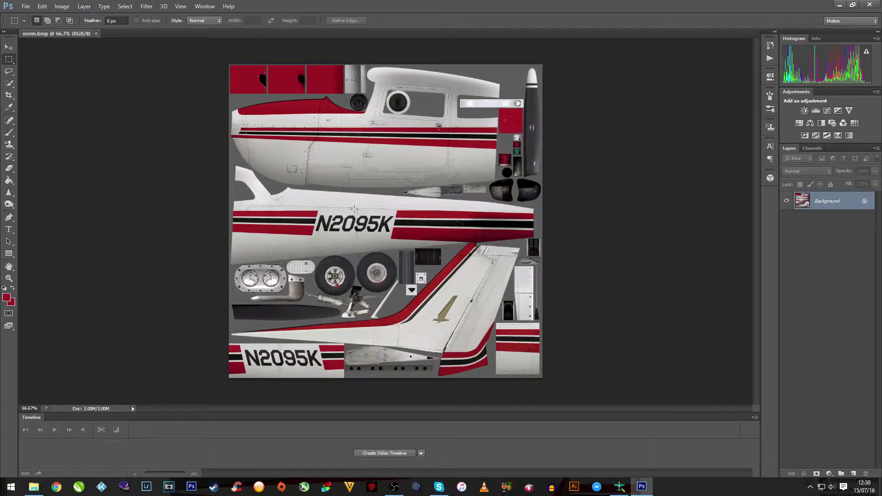
Quick-select the upper fuselage panel with its stripes, subtracting the grey strip above it
left_click(8, 85)
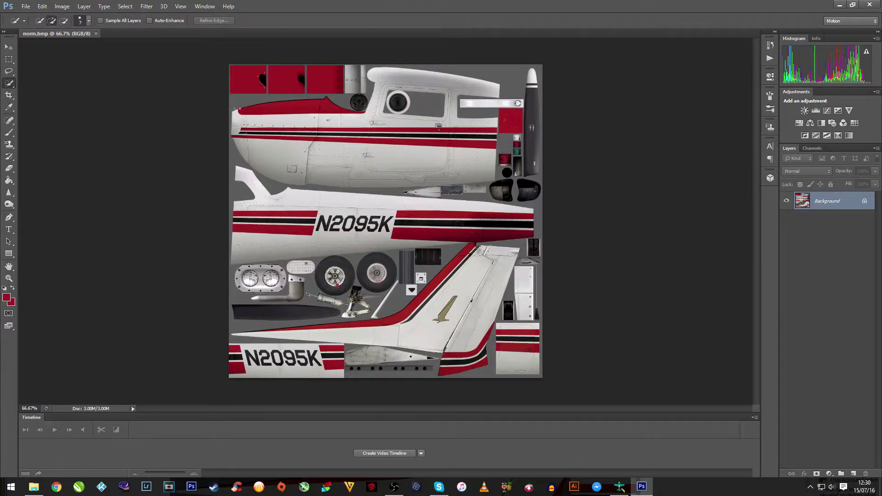
scroll(313, 166, "up", 2)
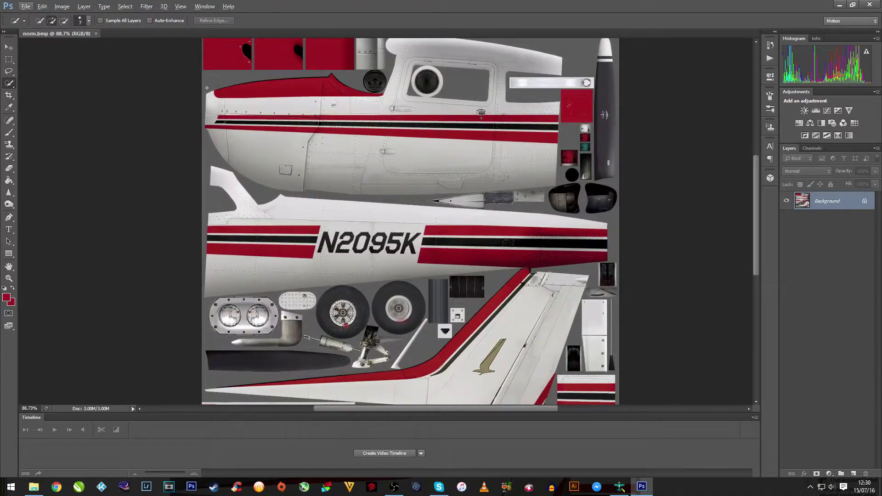
mouse_move(209, 92)
left_mouse_down()
mouse_move(224, 110)
mouse_move(248, 106)
mouse_move(319, 123)
mouse_move(375, 164)
mouse_move(458, 179)
left_mouse_up()
mouse_move(586, 82)
left_mouse_down()
mouse_move(494, 51)
mouse_move(386, 46)
left_mouse_up()
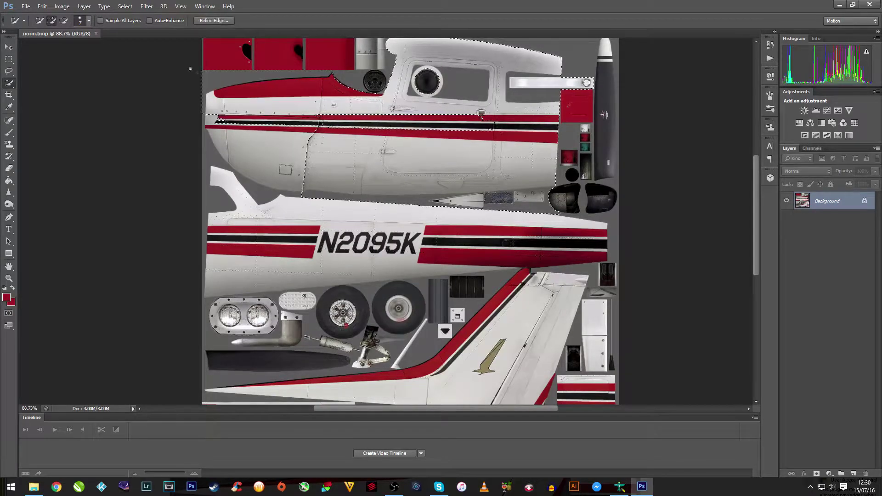
mouse_move(196, 70)
left_mouse_down()
mouse_move(238, 88)
mouse_move(218, 130)
mouse_move(228, 166)
mouse_move(285, 196)
left_mouse_up()
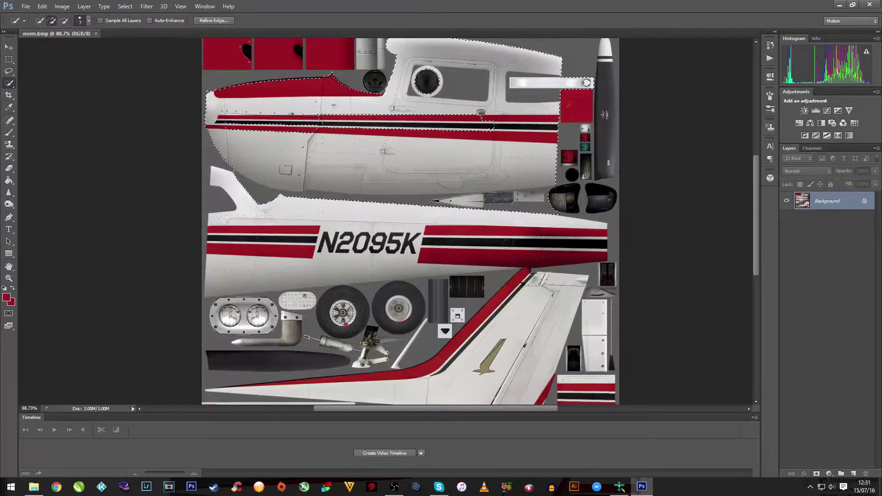
Tighten the selection along the red and black stripes, lower edge and small square
scroll(363, 124, "up", 3)
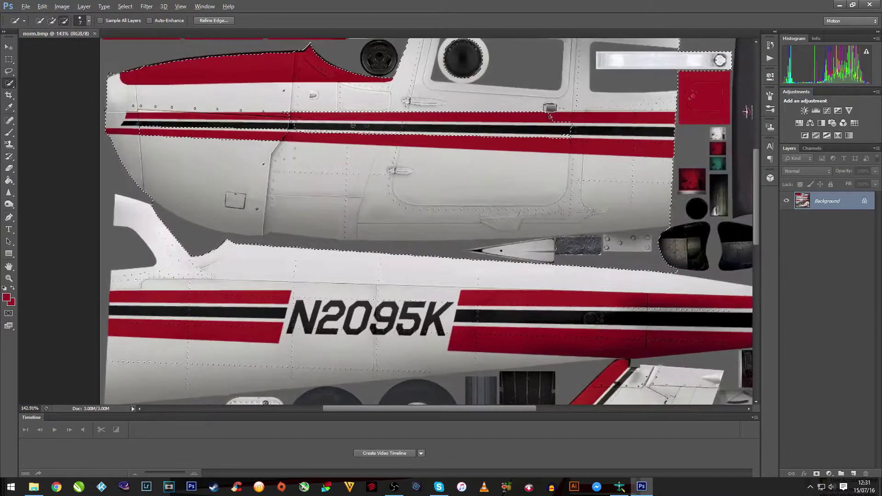
mouse_move(353, 125)
left_mouse_down()
mouse_move(539, 127)
mouse_move(328, 119)
mouse_move(324, 129)
mouse_move(490, 136)
mouse_move(338, 125)
mouse_move(435, 127)
left_mouse_up()
left_click_drag(341, 131, 189, 132)
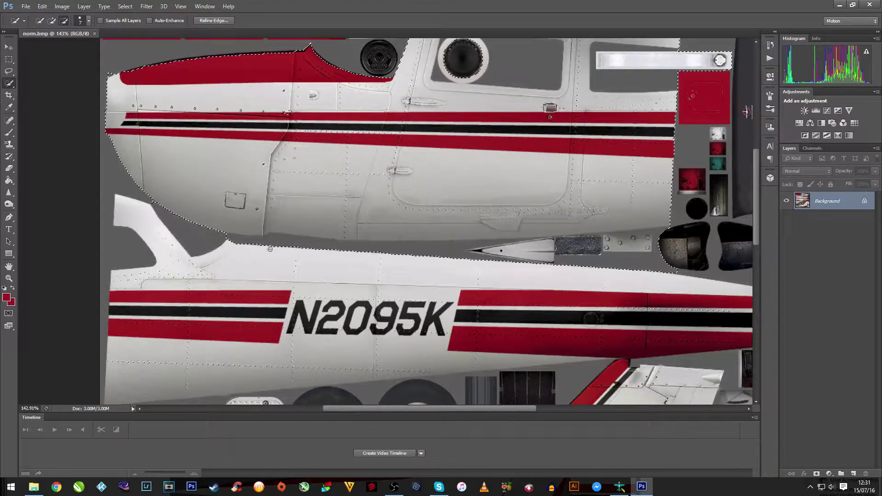
mouse_move(227, 232)
left_mouse_down()
mouse_move(262, 221)
mouse_move(310, 242)
left_mouse_up()
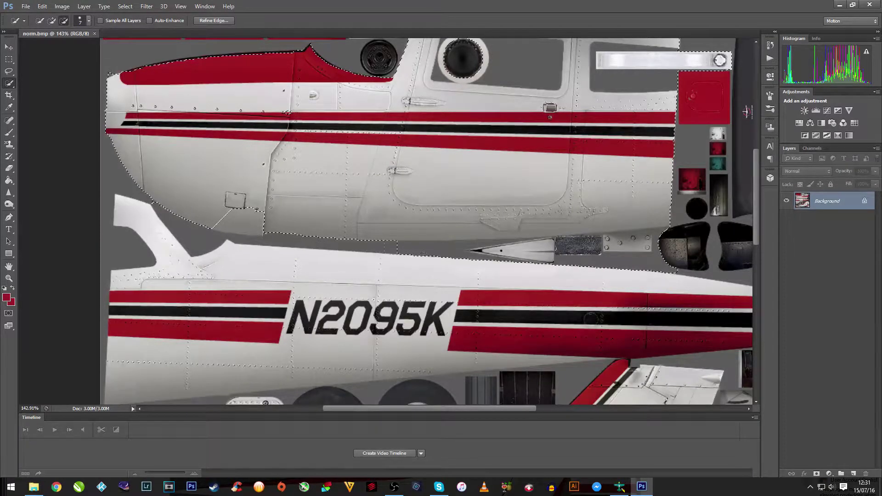
left_click_drag(423, 253, 643, 239)
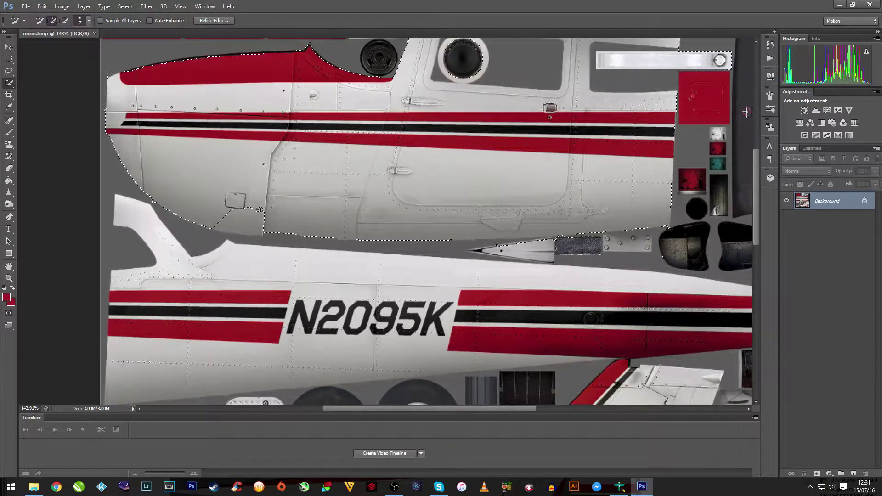
left_click_drag(260, 210, 245, 217)
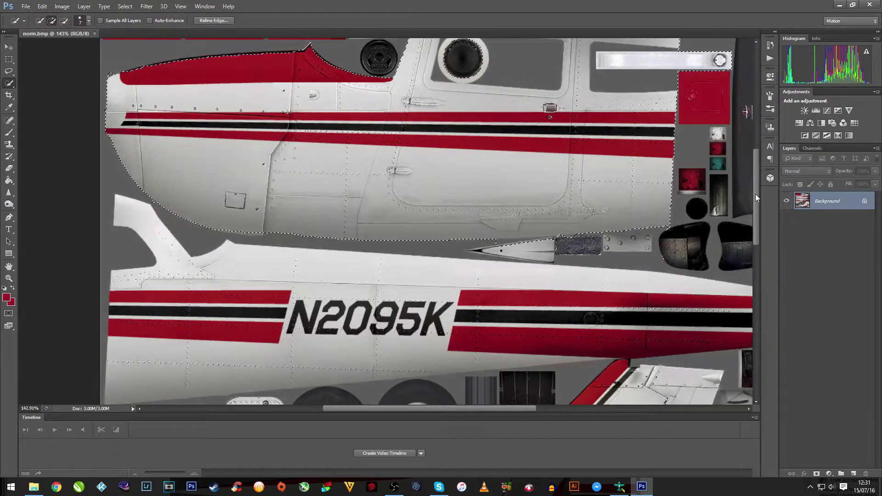
scroll(757, 184, "up", 3)
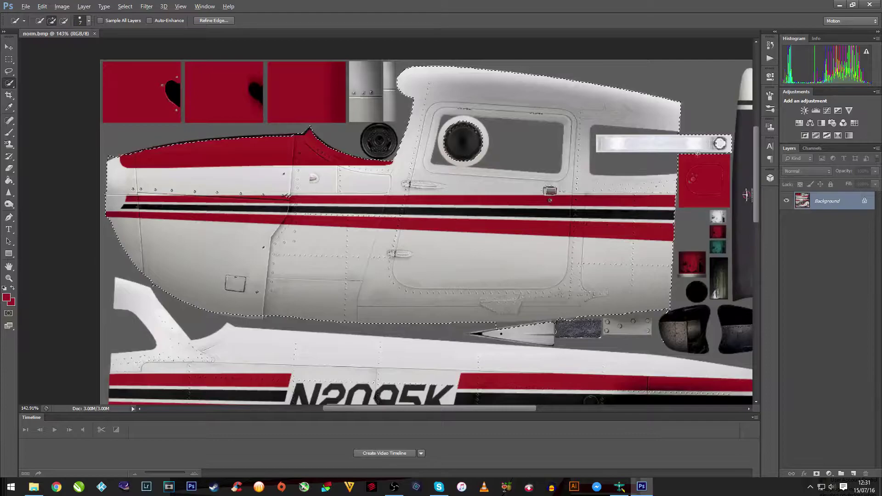
key("alt")
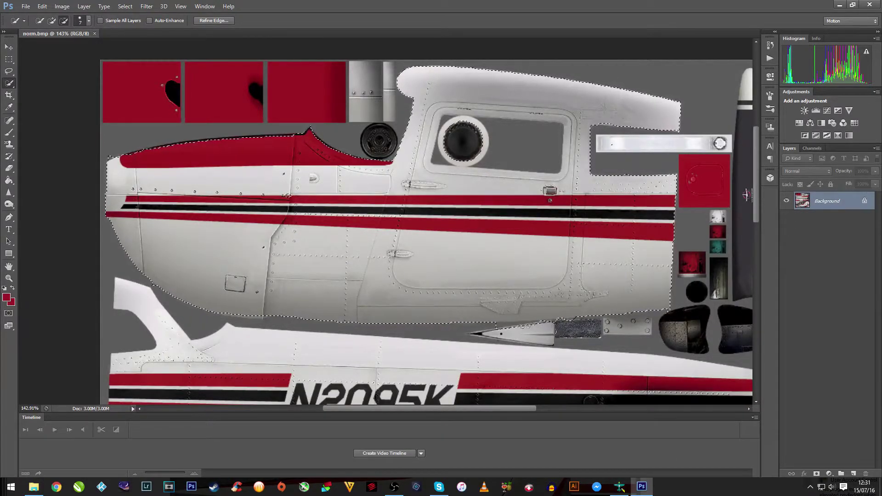
key("alt")
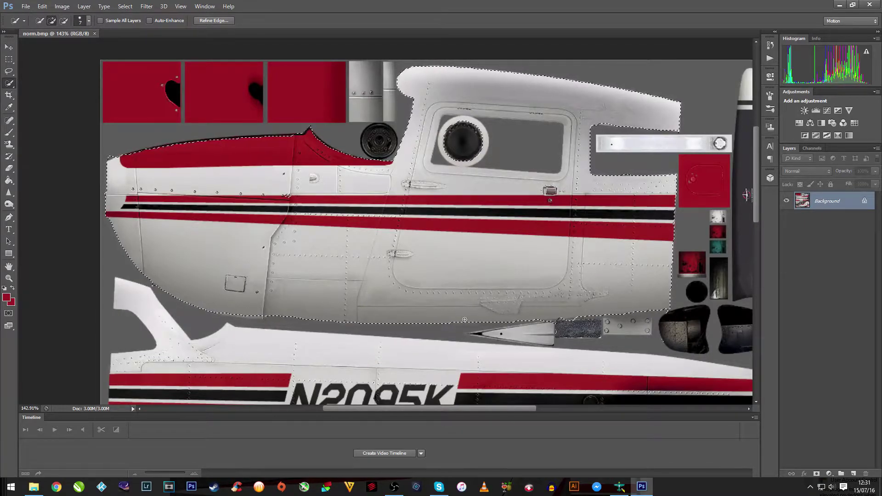
Copy the selected upper fuselage to Layer 1 with Layer Via Copy, checking it against Background
right_click(457, 257)
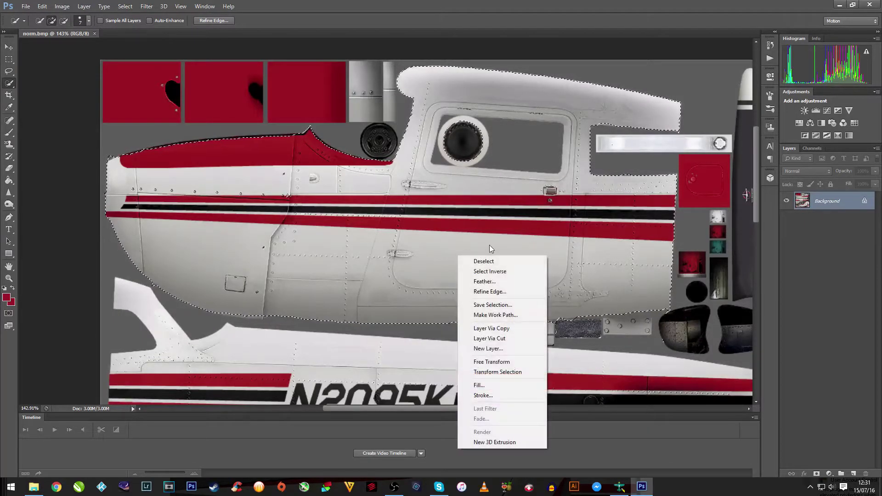
left_click(510, 329)
left_click(788, 220)
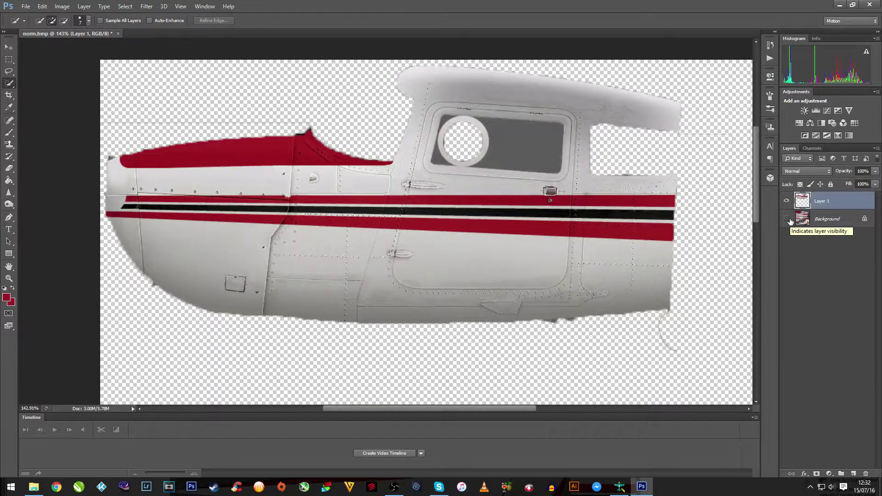
left_click(787, 219)
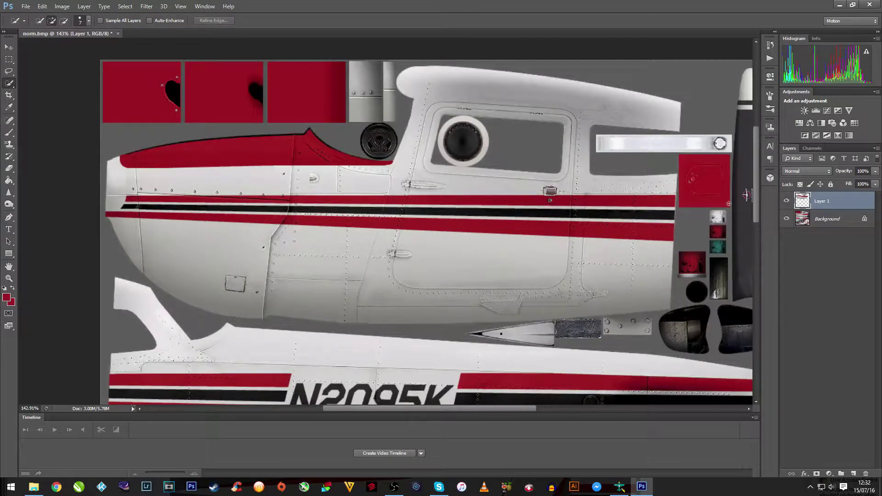
Make the Background layer active for selecting the lower fuselage
scroll(754, 203, "down", 5)
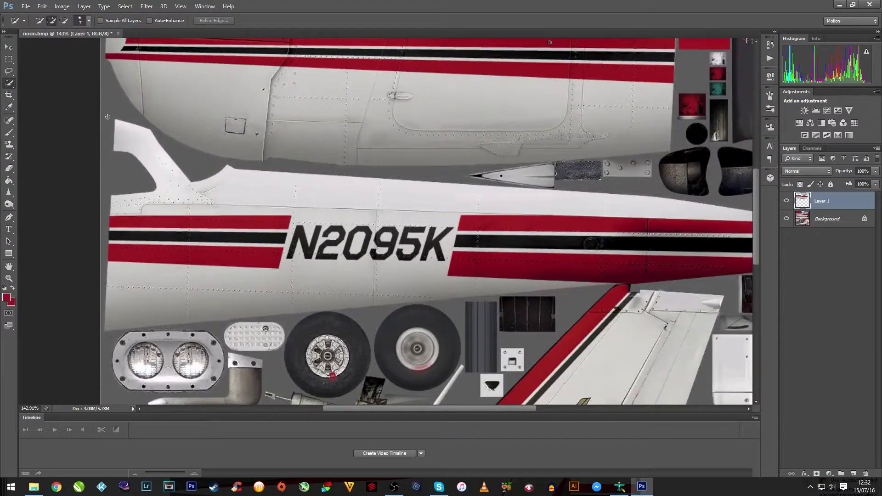
mouse_move(113, 118)
left_mouse_down()
mouse_move(134, 147)
mouse_move(184, 184)
mouse_move(276, 221)
mouse_move(451, 248)
left_mouse_up()
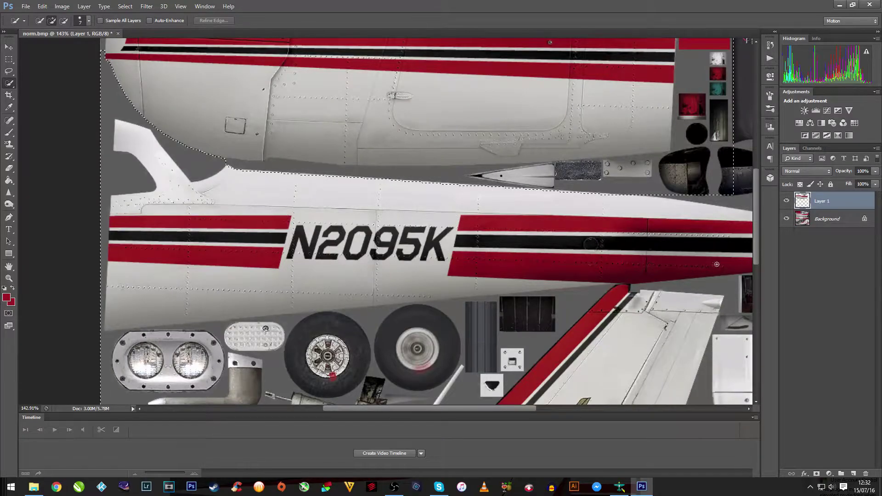
left_click(822, 219)
left_click(119, 121)
key("ctrl+d")
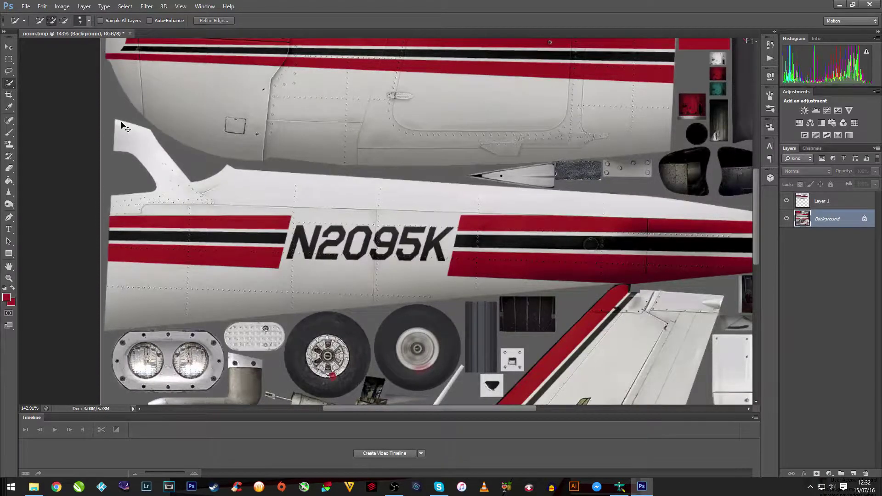
mouse_move(116, 118)
left_mouse_down()
mouse_move(212, 203)
mouse_move(281, 216)
mouse_move(311, 191)
left_mouse_up()
mouse_move(496, 216)
left_mouse_down()
mouse_move(620, 249)
mouse_move(221, 324)
mouse_move(115, 321)
mouse_move(103, 86)
mouse_move(106, 285)
left_mouse_up()
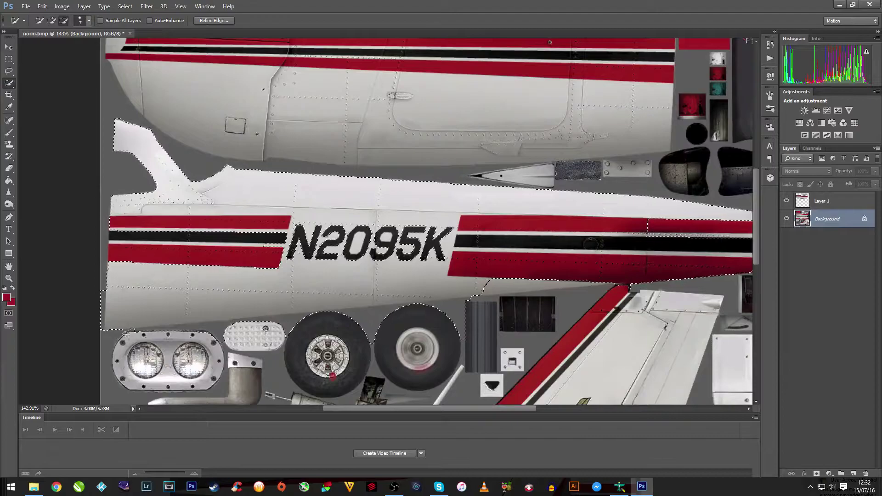
left_click_drag(164, 337, 196, 330)
left_click_drag(368, 317, 415, 315)
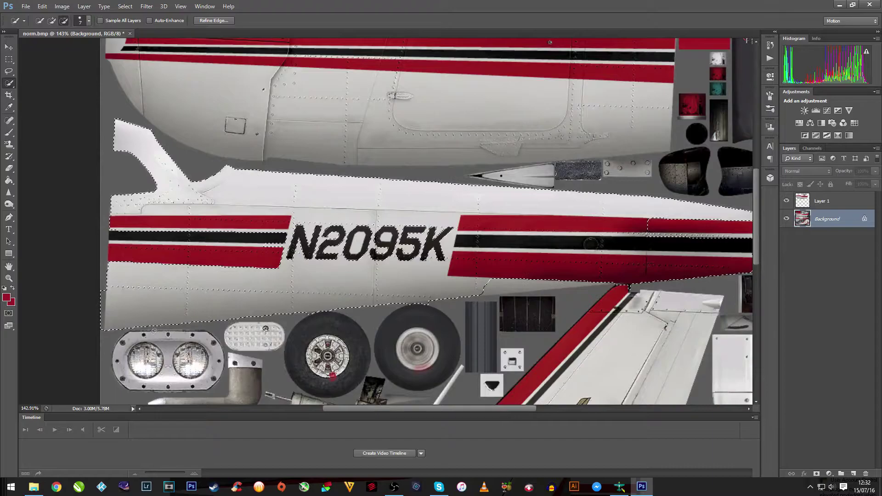
key("alt")
key("alt")
key("alt")
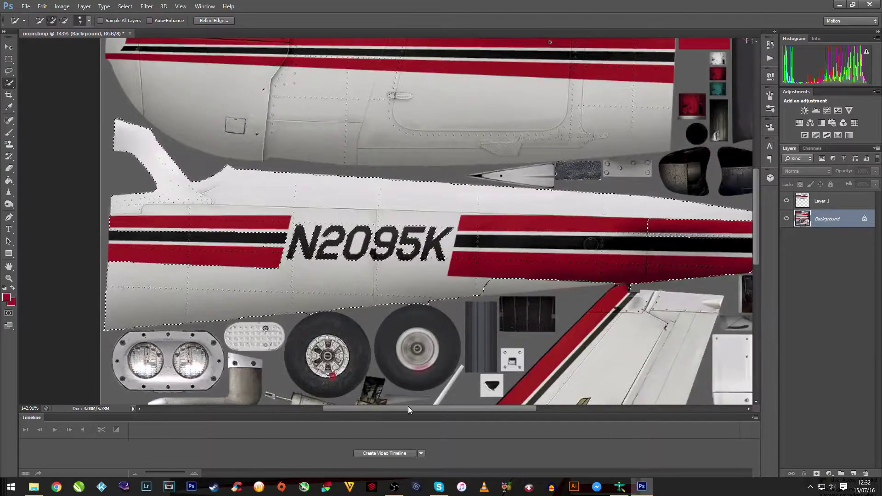
left_click_drag(408, 406, 450, 406)
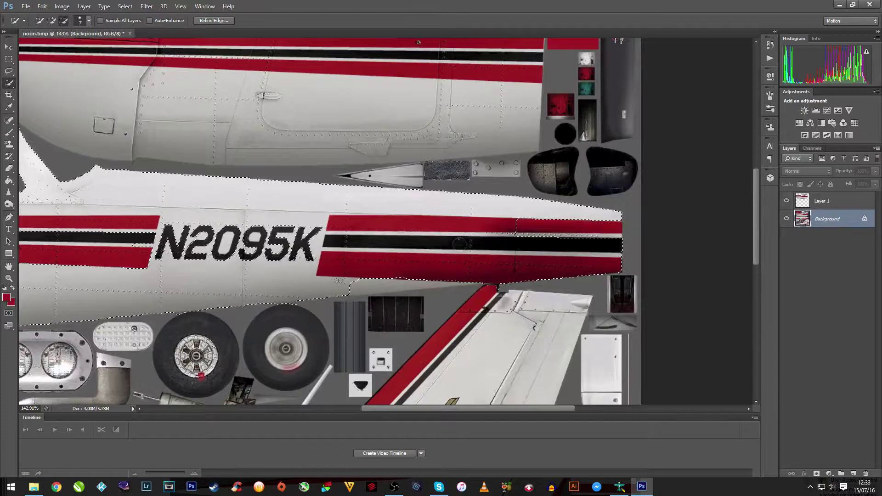
Fix the lower fuselage selection edges at the dark tail panel and the wing's red stripe
key("alt")
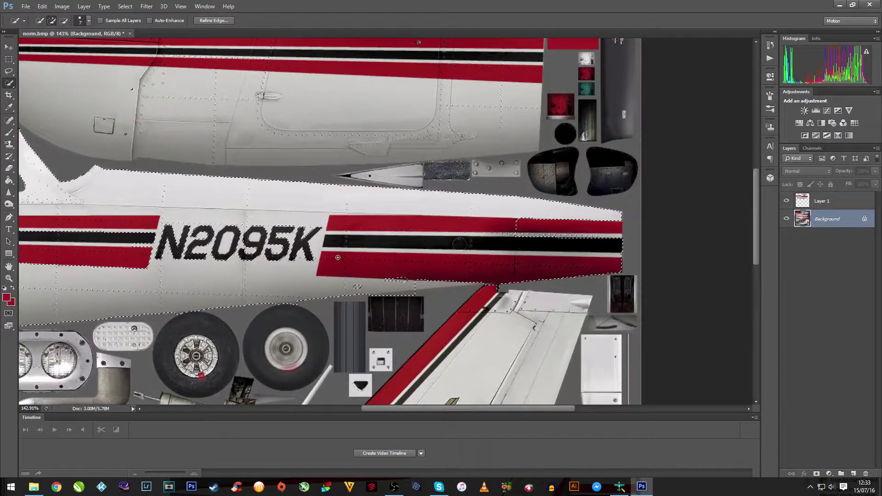
key("alt")
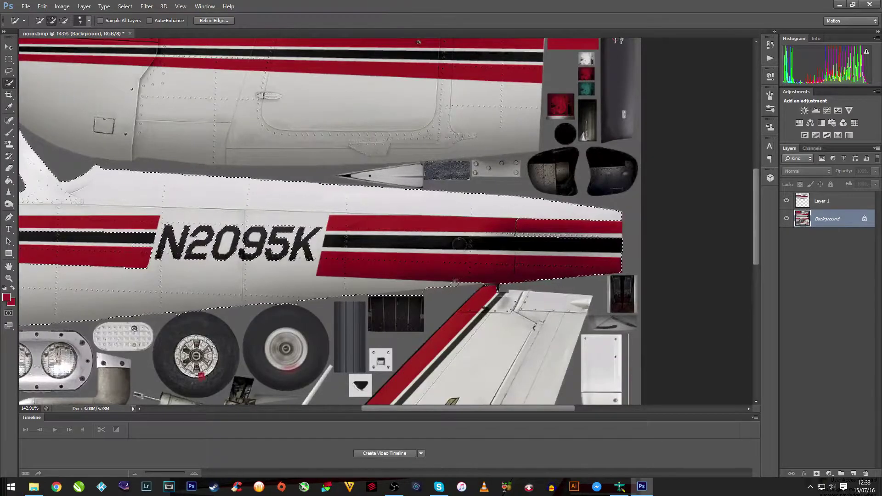
mouse_move(471, 282)
left_mouse_down()
mouse_move(404, 364)
mouse_move(386, 367)
mouse_move(377, 354)
mouse_move(370, 395)
mouse_move(381, 386)
mouse_move(374, 377)
mouse_move(386, 328)
left_mouse_up()
key("alt")
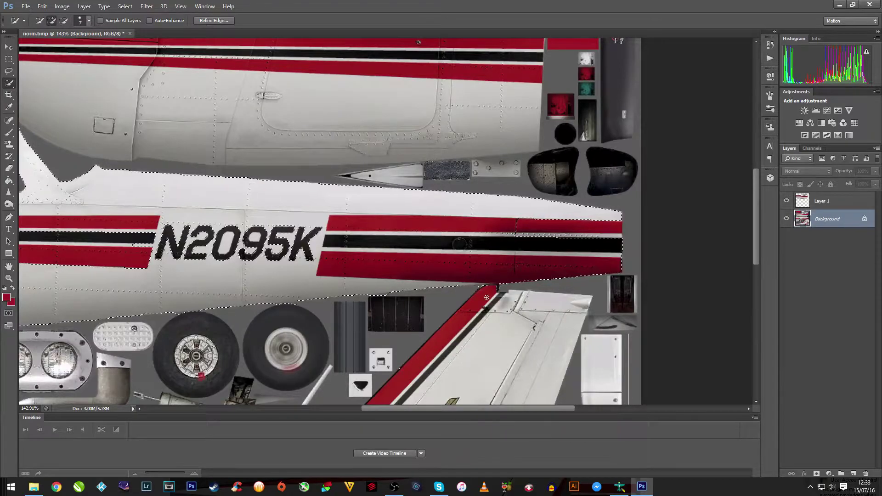
key("alt")
key("alt")
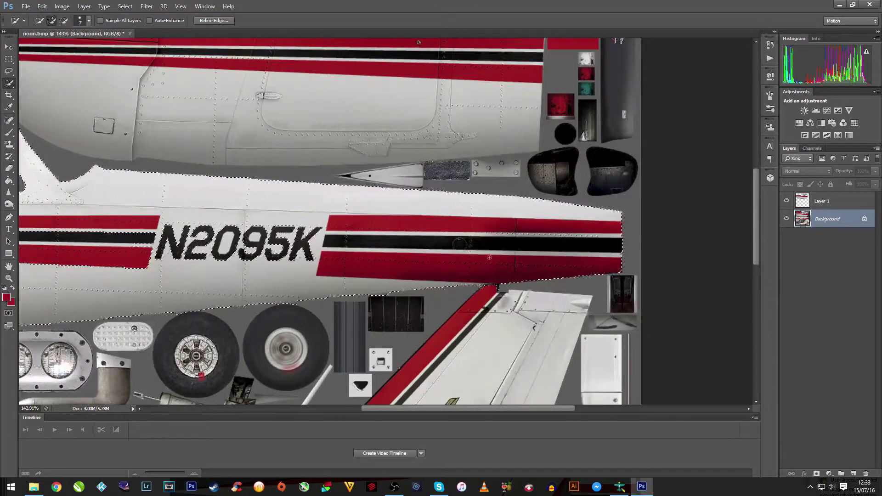
left_click_drag(400, 365, 451, 340)
key("alt")
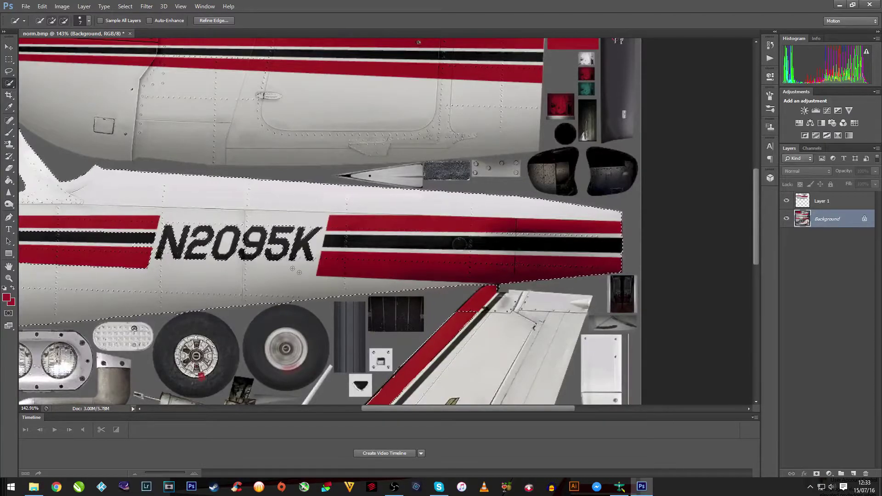
scroll(182, 225, "down", 1)
scroll(182, 225, "down", 3)
Fine-tune the N2095K panel selection around the lettering, white panel and black stripe, then zoom out
scroll(347, 215, "up", 2)
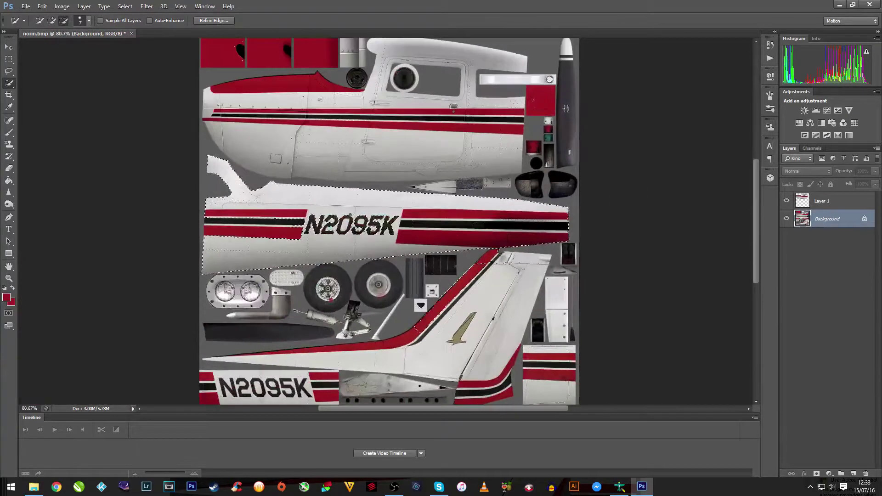
scroll(347, 215, "up", 1)
scroll(354, 264, "up", 2)
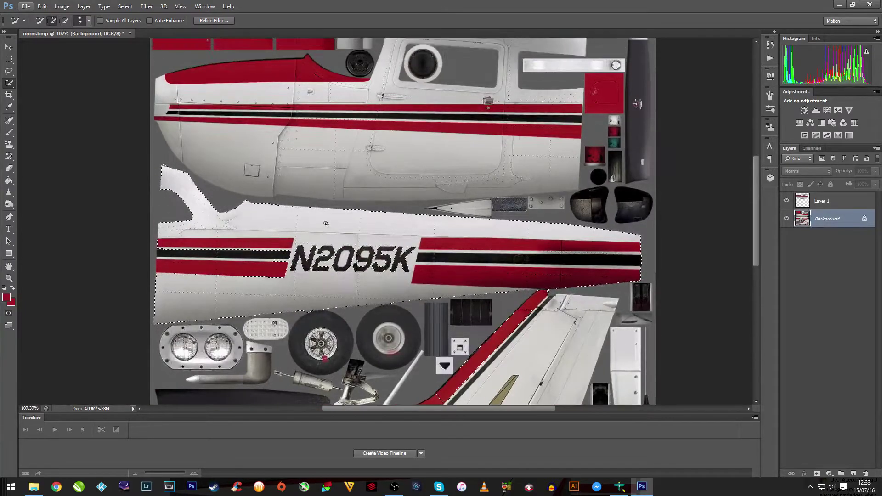
scroll(352, 266, "up", 7)
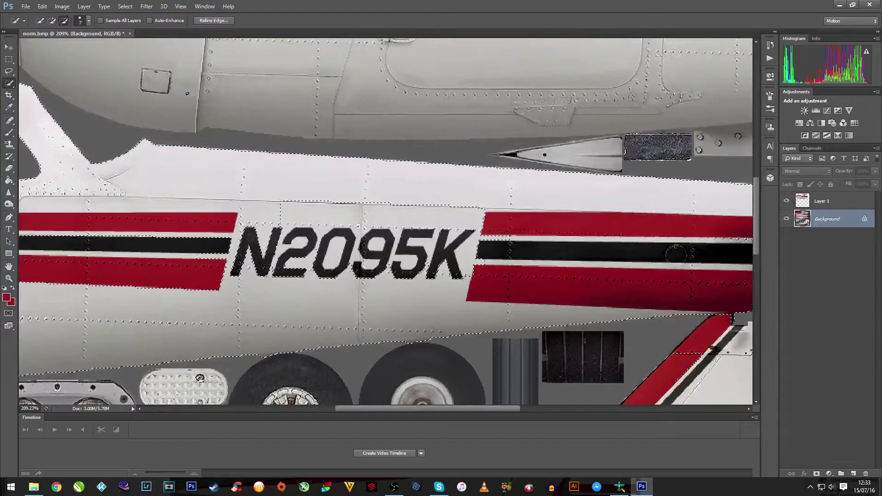
left_click(294, 233, "alt")
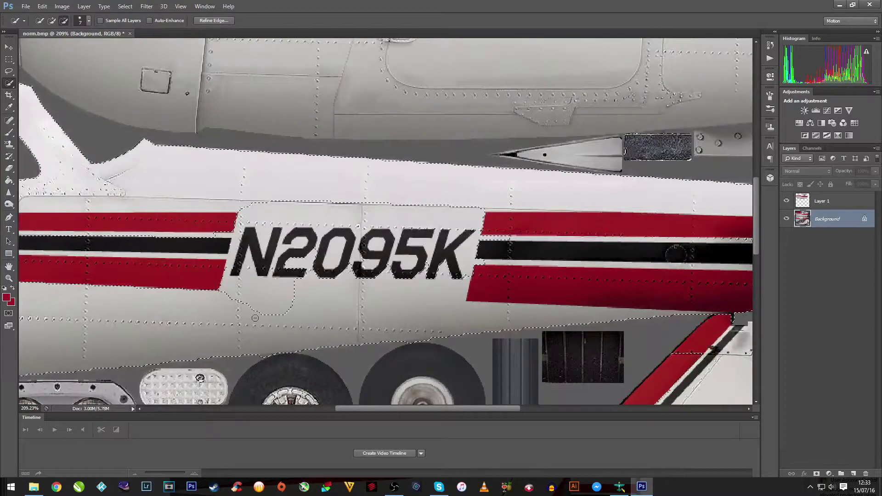
mouse_move(289, 303)
left_mouse_down()
mouse_move(237, 298)
mouse_move(225, 238)
mouse_move(83, 266)
left_mouse_up()
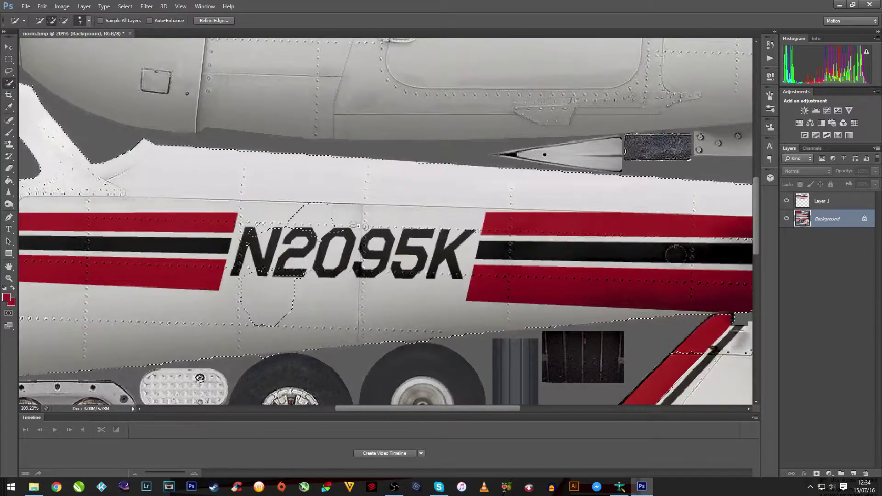
left_click(323, 209, "alt")
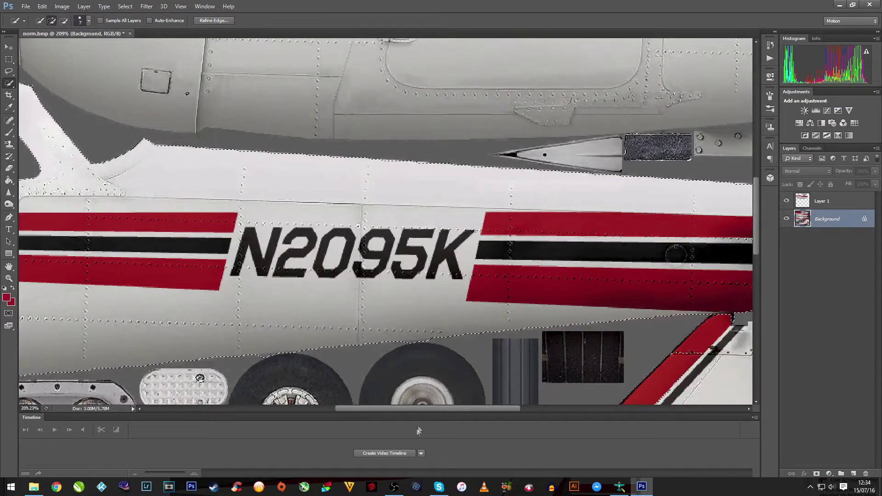
left_click_drag(403, 408, 343, 404)
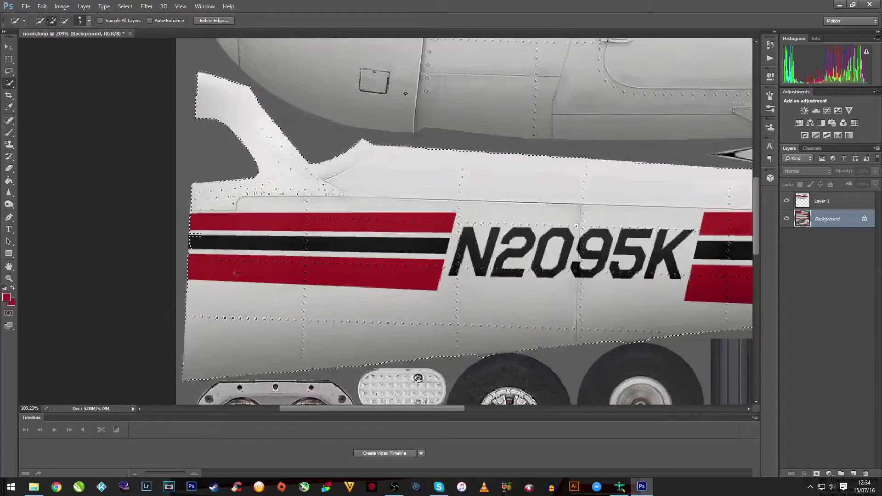
left_click(202, 236)
scroll(527, 266, "down", 3)
scroll(527, 266, "down", 4)
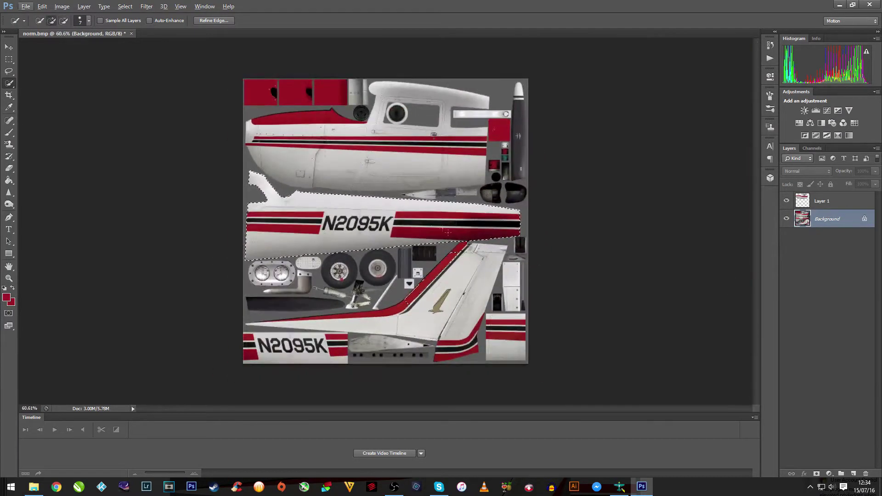
Copy the N2095K lower fuselage to Layer 2 and toggle the Background visibility to inspect it
right_click(409, 223)
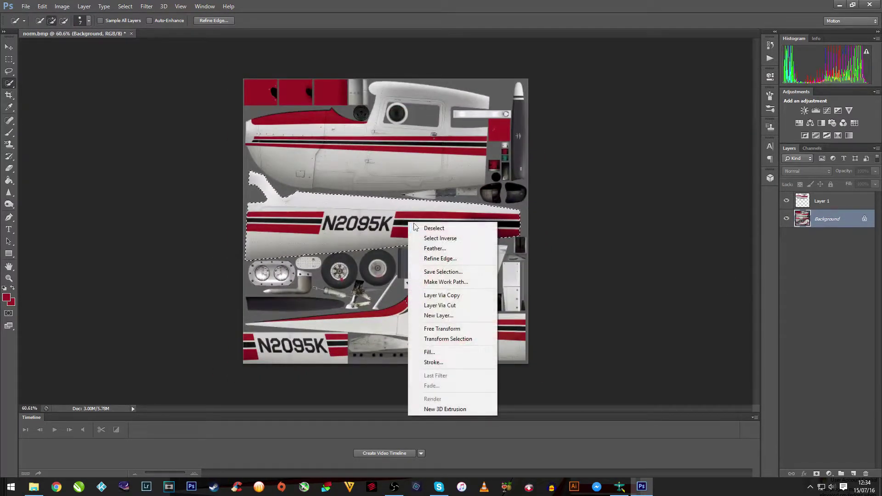
left_click(453, 296)
left_click(787, 237)
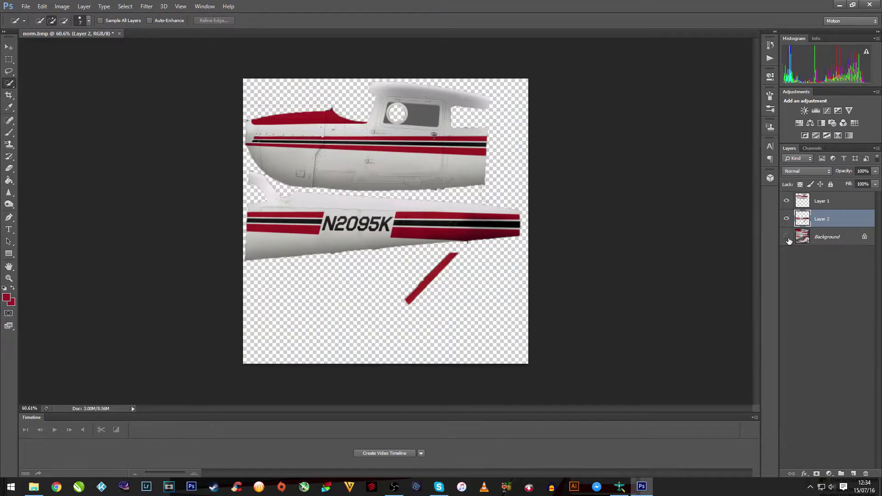
left_click(787, 237)
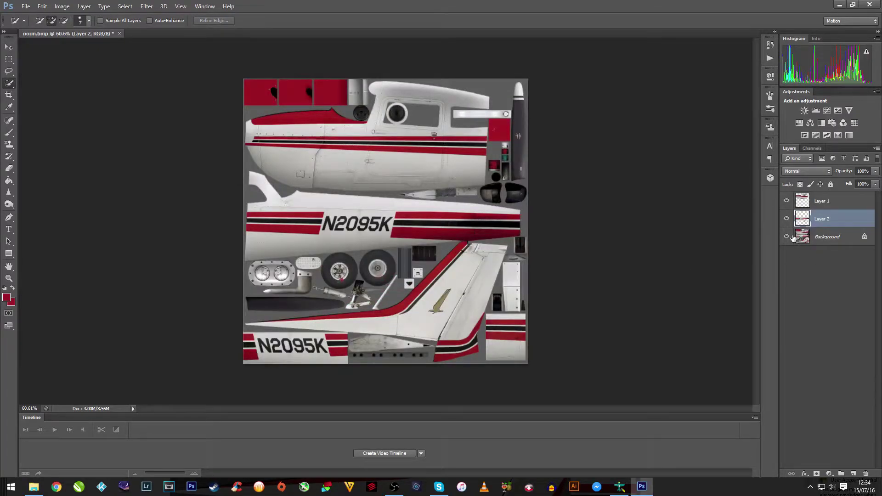
left_click(787, 237)
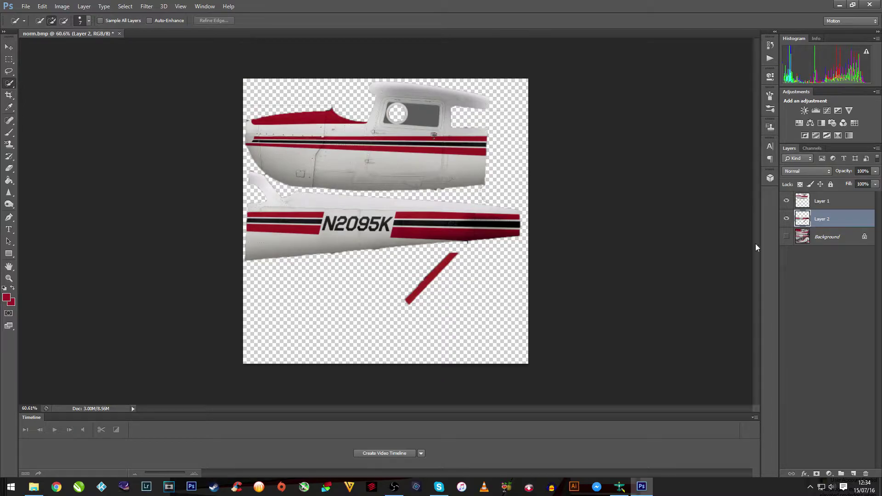
left_click(788, 237)
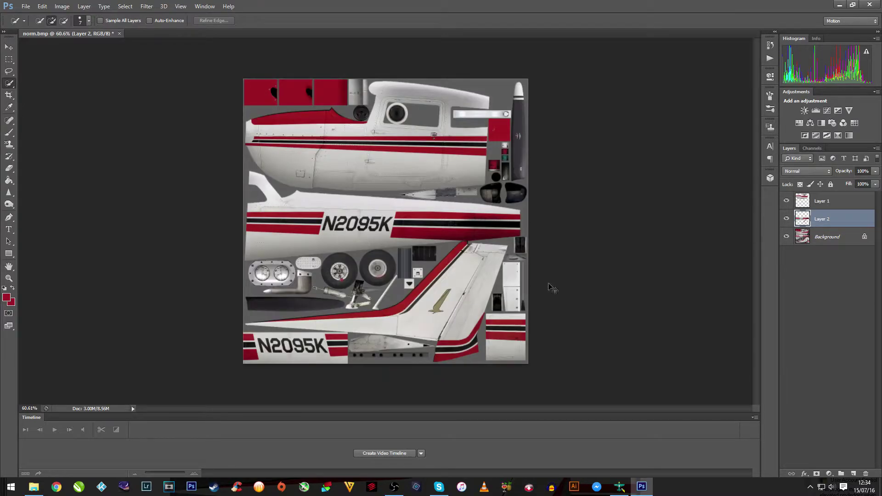
Undo Layer Via Copy, then subtract the tail stripe from the N2095K lower fuselage selection
key("ctrl+z")
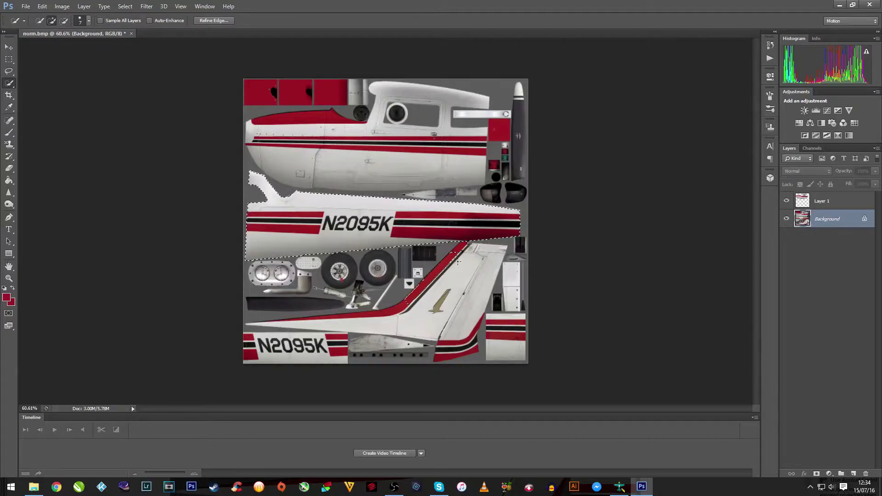
scroll(458, 262, "up", 5, "alt")
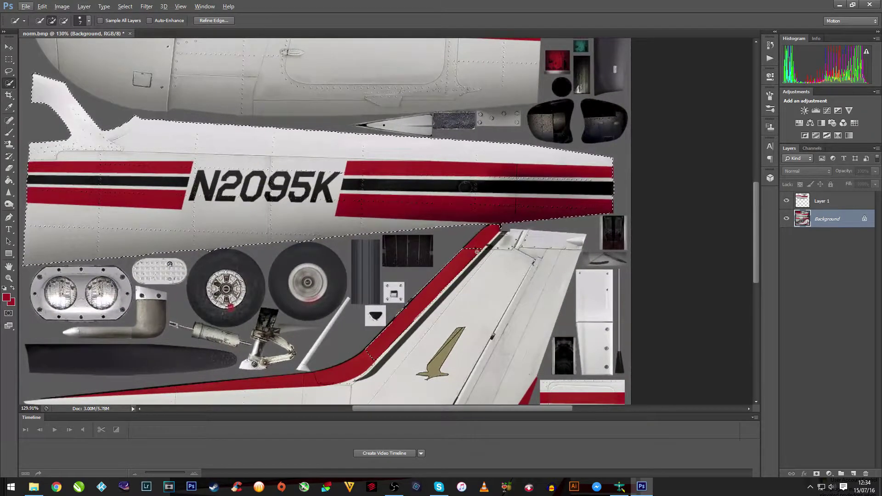
left_click_drag(455, 269, 383, 340, "alt")
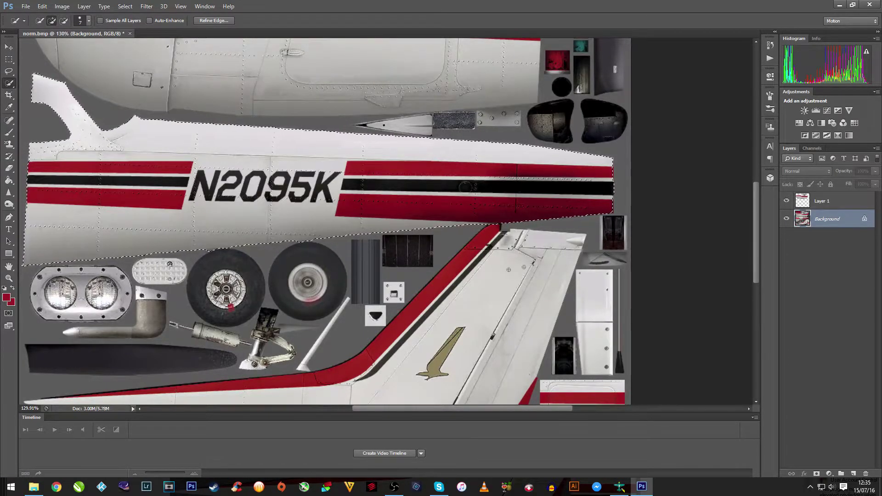
scroll(250, 270, "down", 3)
key("alt")
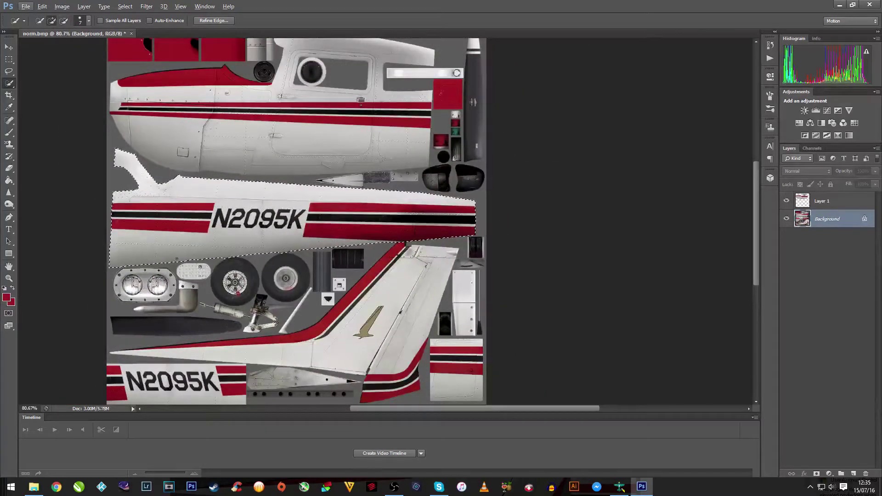
Copy the trimmed fuselage panel to Layer 2 and check it by toggling Background visibility
right_click(211, 217)
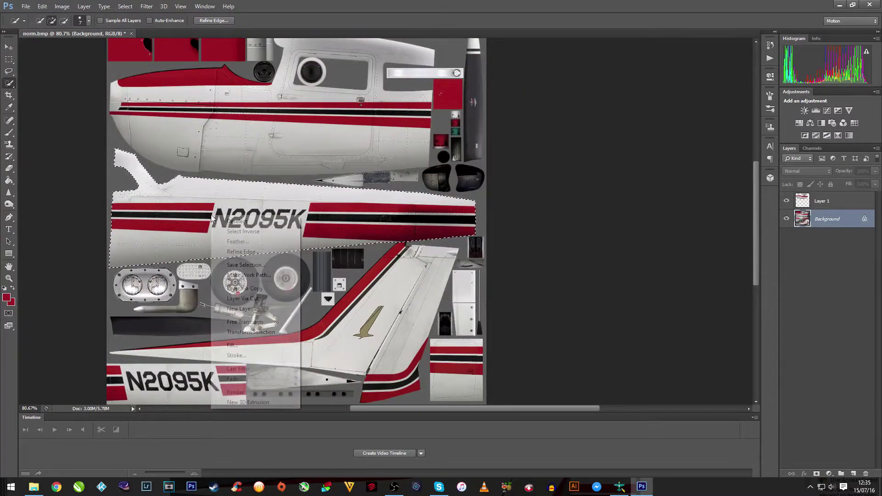
left_click(262, 287)
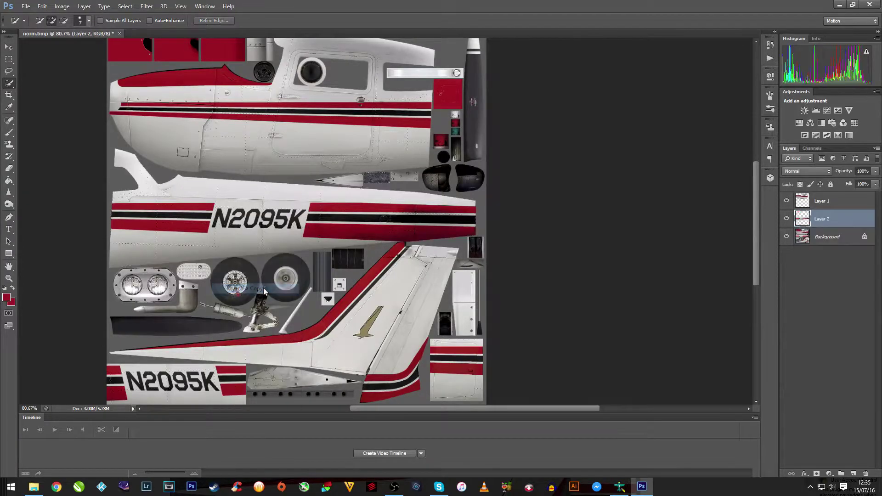
left_click(788, 238)
left_click(787, 238)
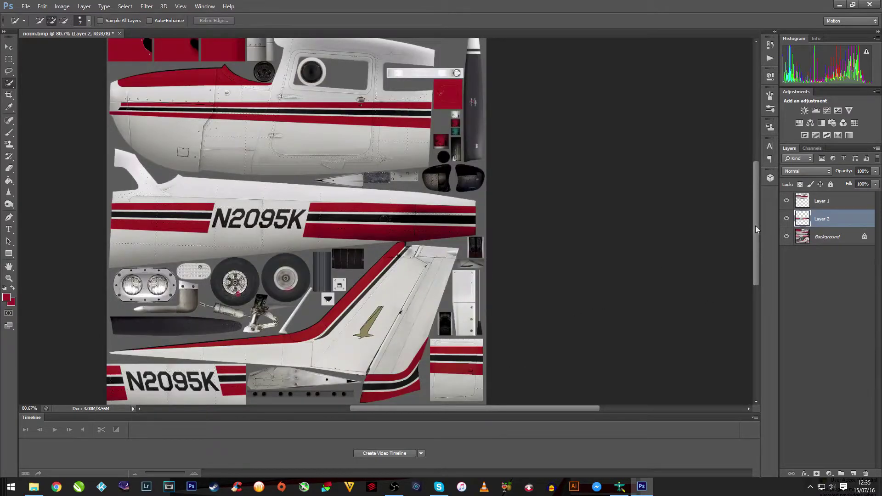
Start a selection over the lower texture pieces, then clear it with Ctrl+D
left_click_drag(757, 229, 752, 262)
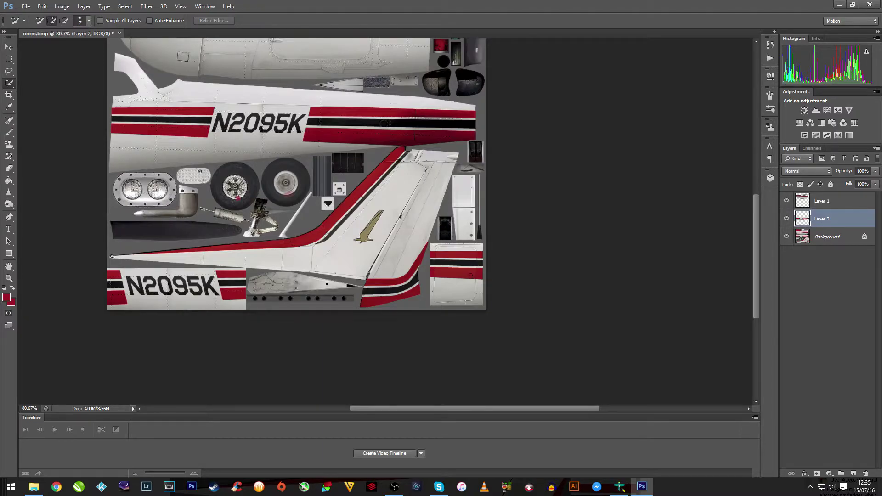
left_click_drag(130, 260, 333, 239)
key("ctrl+d")
Make Background active, restore the lower-texture selection, and remove the right-hand panel from it
left_click(824, 238)
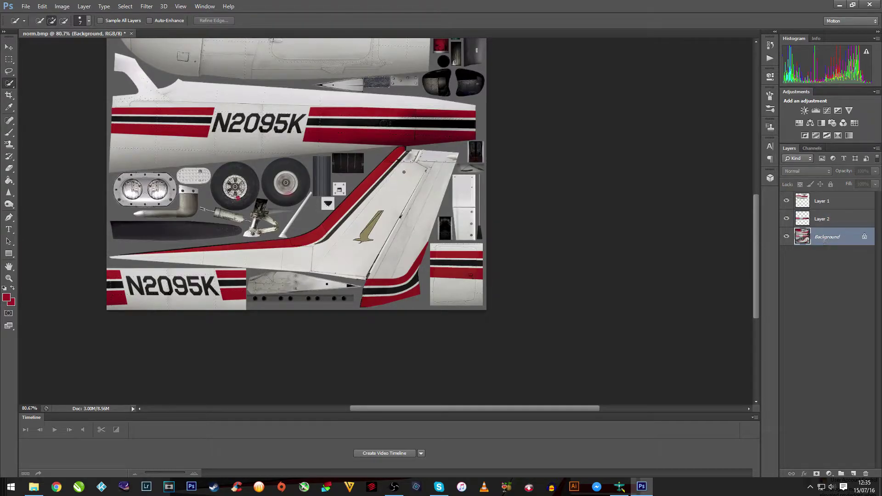
scroll(404, 172, "up", 3)
key("ctrl+z")
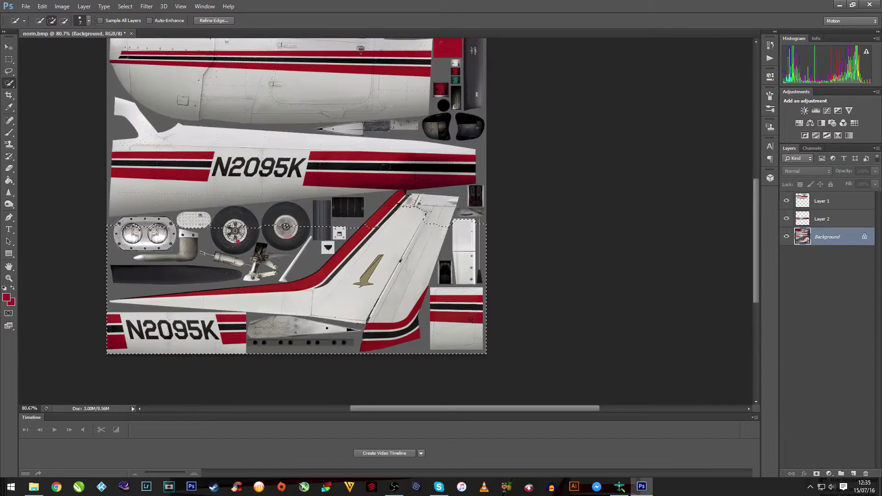
scroll(418, 203, "up", 2)
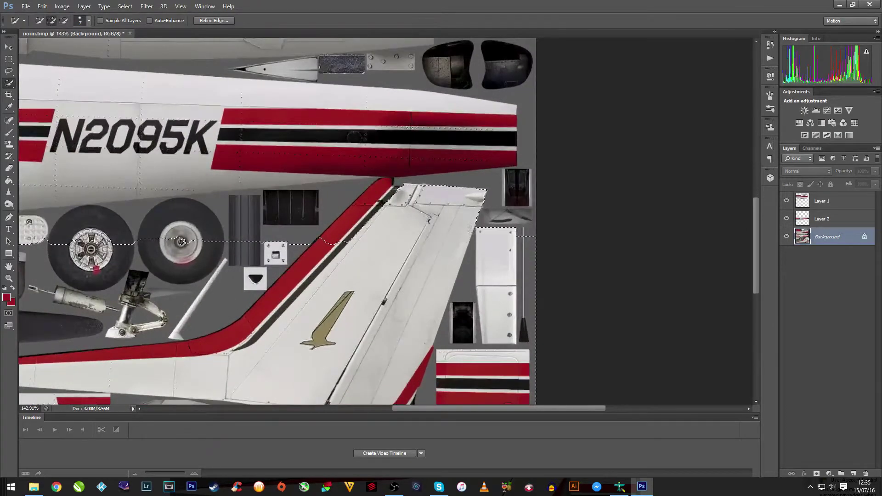
mouse_move(469, 227)
left_mouse_down()
mouse_move(512, 241)
mouse_move(473, 270)
mouse_move(457, 296)
mouse_move(417, 416)
left_mouse_up()
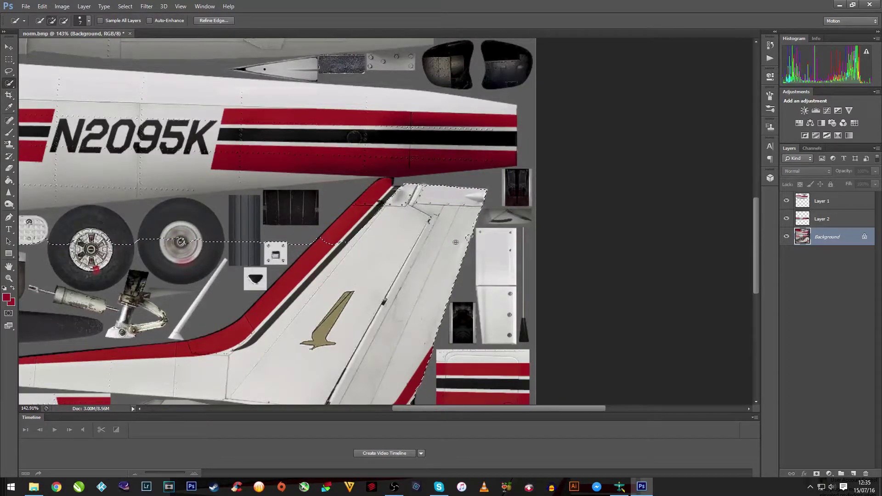
Extend the selection across the tail fin and red stripe, dropping the riveted panel
mouse_move(457, 242)
left_mouse_down()
mouse_move(470, 237)
mouse_move(471, 251)
left_mouse_up()
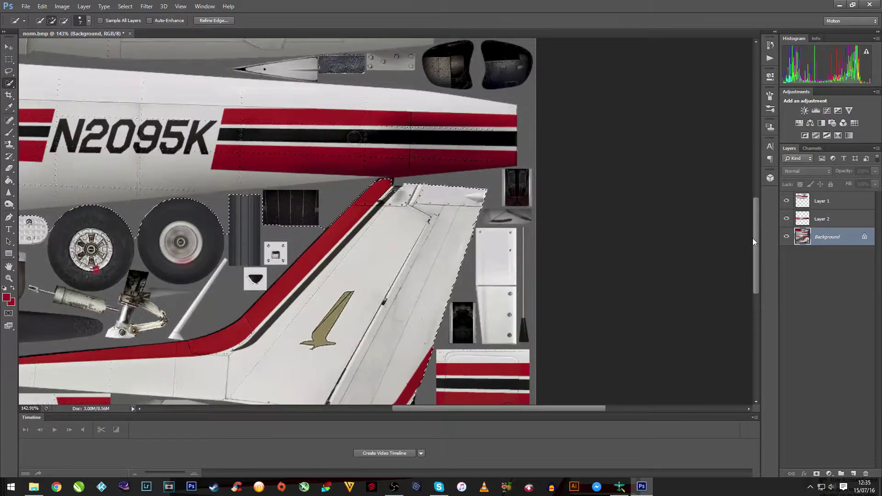
left_click_drag(753, 238, 753, 282)
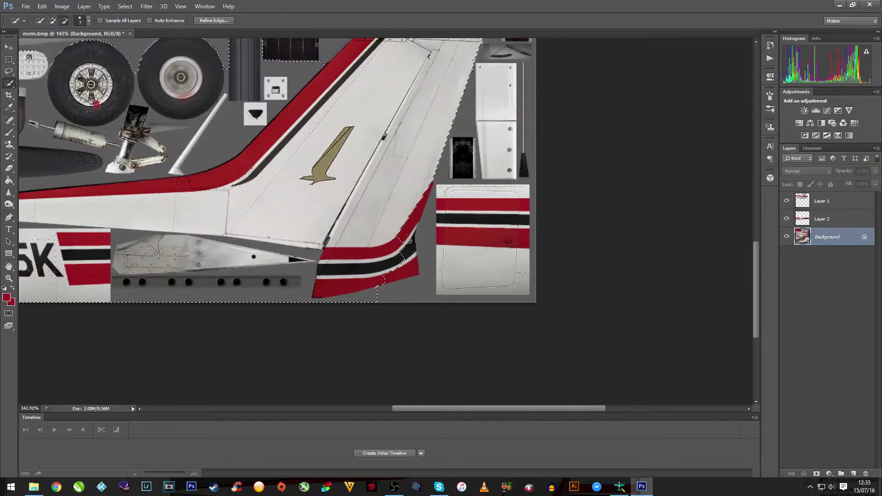
mouse_move(409, 241)
left_mouse_down()
mouse_move(400, 227)
mouse_move(418, 254)
mouse_move(411, 242)
left_mouse_up()
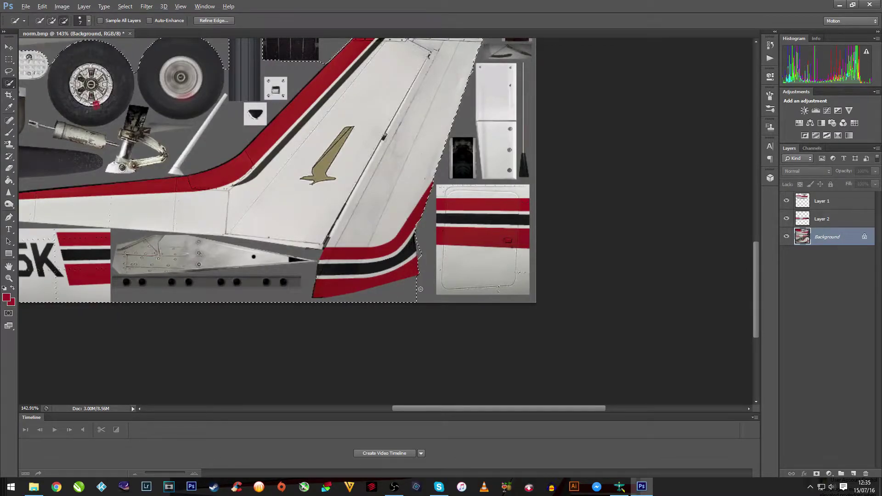
mouse_move(368, 296)
left_mouse_down()
mouse_move(268, 305)
mouse_move(301, 283)
left_mouse_up()
mouse_move(263, 257)
left_mouse_down()
mouse_move(139, 240)
mouse_move(125, 285)
mouse_move(67, 271)
left_mouse_up()
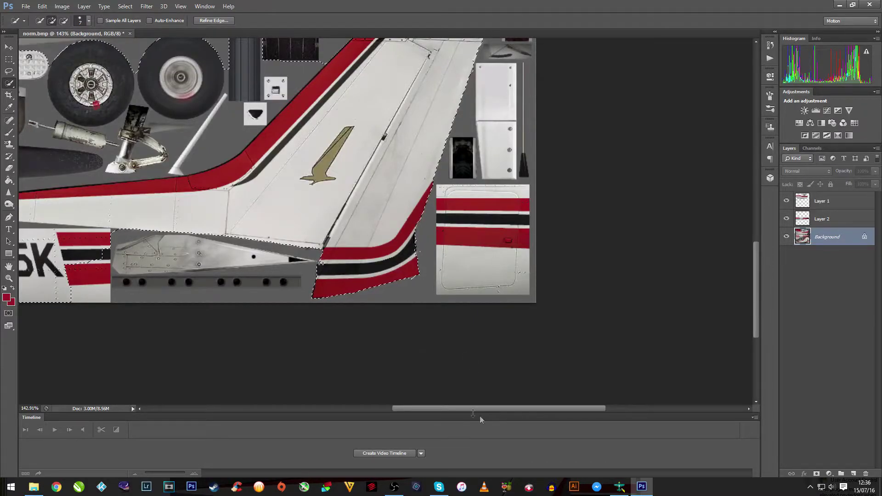
Remove the N2095K panel and grey corner strip, adding back the fuselage bottom edge
scroll(403, 407, "left", 5)
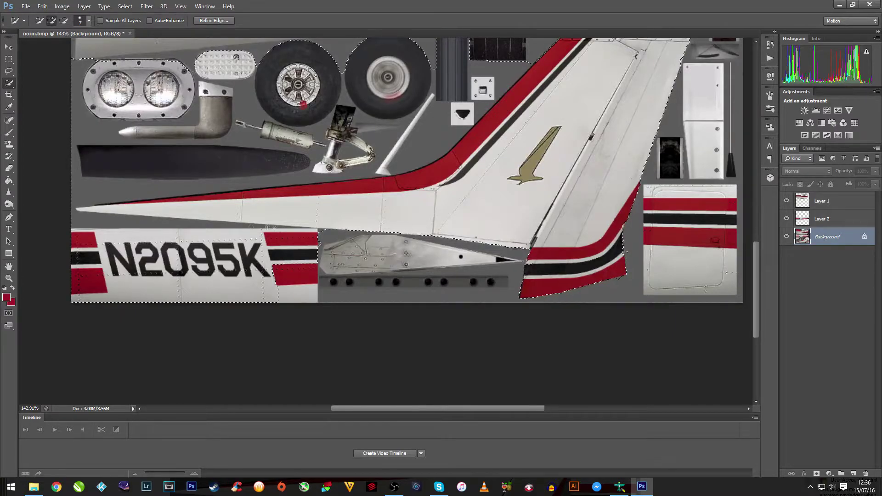
mouse_move(298, 247)
left_mouse_down()
mouse_move(248, 272)
mouse_move(198, 280)
mouse_move(184, 228)
left_mouse_up()
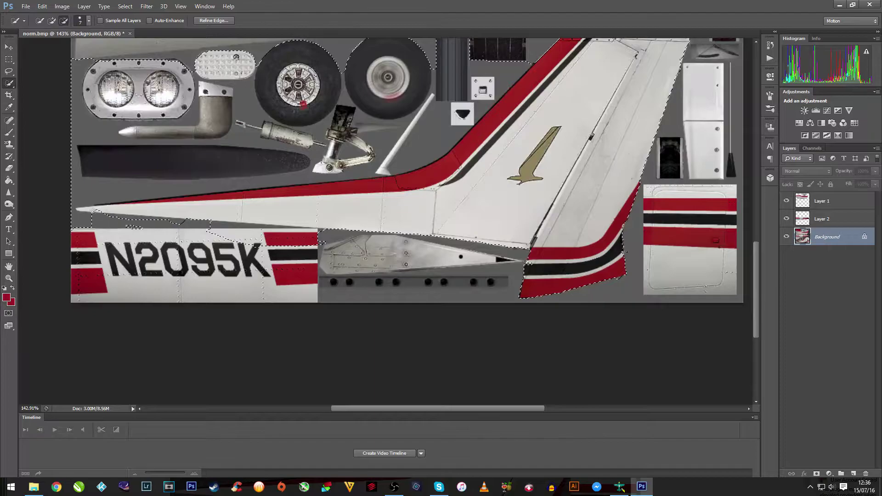
left_click(92, 210, "alt")
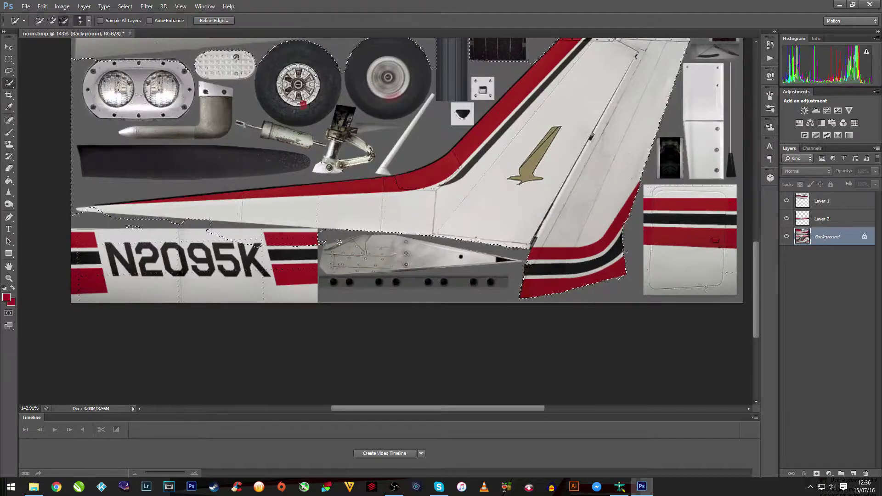
left_click_drag(339, 242, 281, 233)
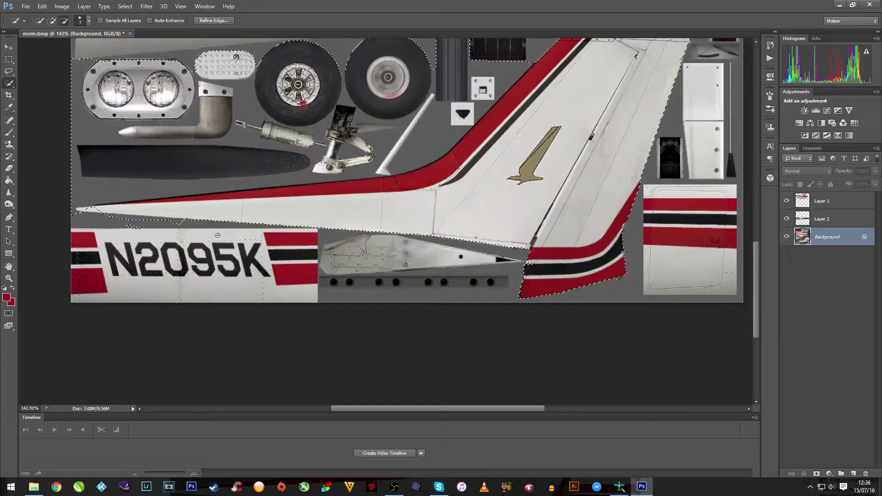
left_click(107, 227, "alt")
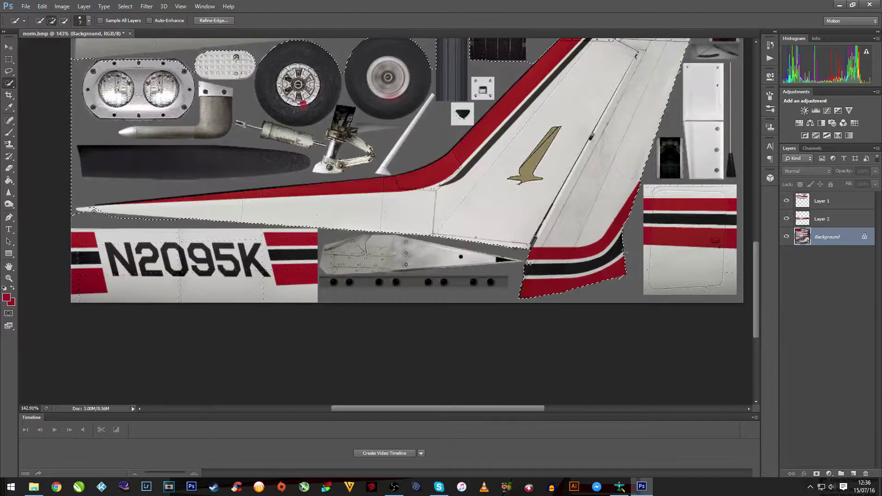
key("alt")
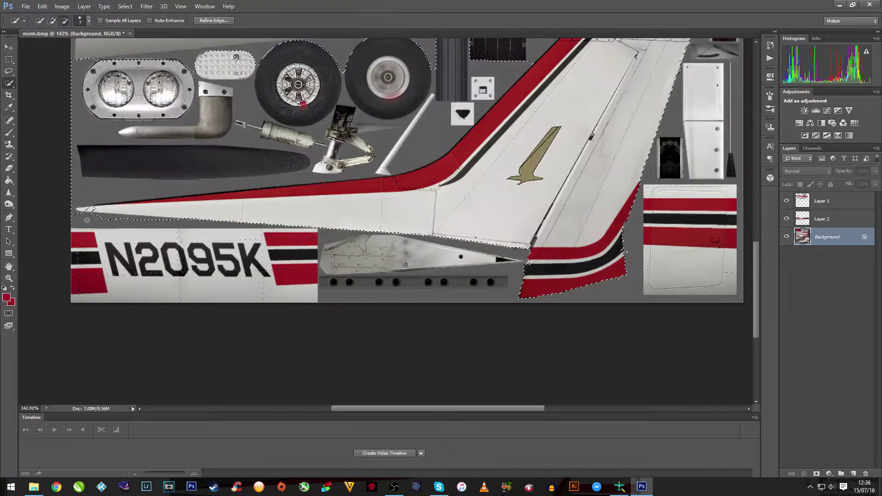
Subtract the top-left corner, headlights, pipe, strut, right wheel and stray grey area
left_click(78, 66, "alt")
mouse_move(103, 81)
left_mouse_down()
mouse_move(367, 151)
mouse_move(415, 146)
mouse_move(434, 99)
mouse_move(490, 108)
mouse_move(511, 65)
left_mouse_up()
scroll(435, 117, "up", 3)
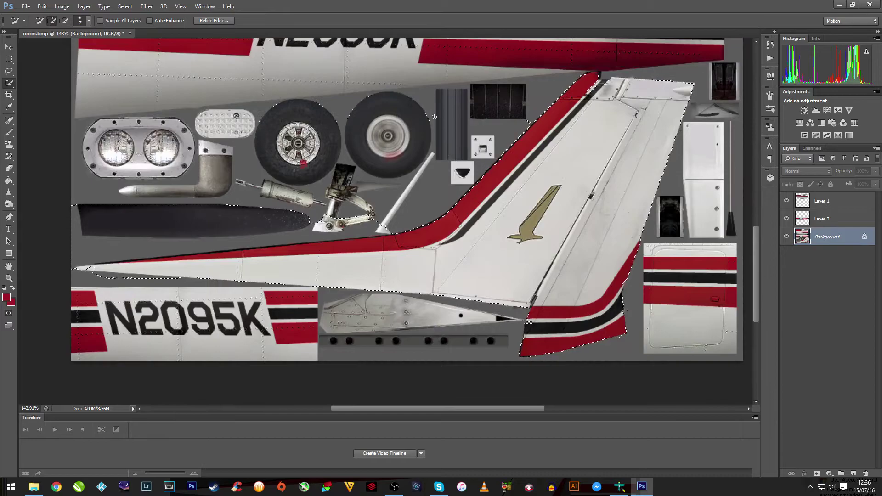
mouse_move(431, 121)
left_mouse_down()
mouse_move(438, 134)
mouse_move(390, 105)
mouse_move(412, 125)
mouse_move(449, 116)
mouse_move(420, 113)
left_mouse_up()
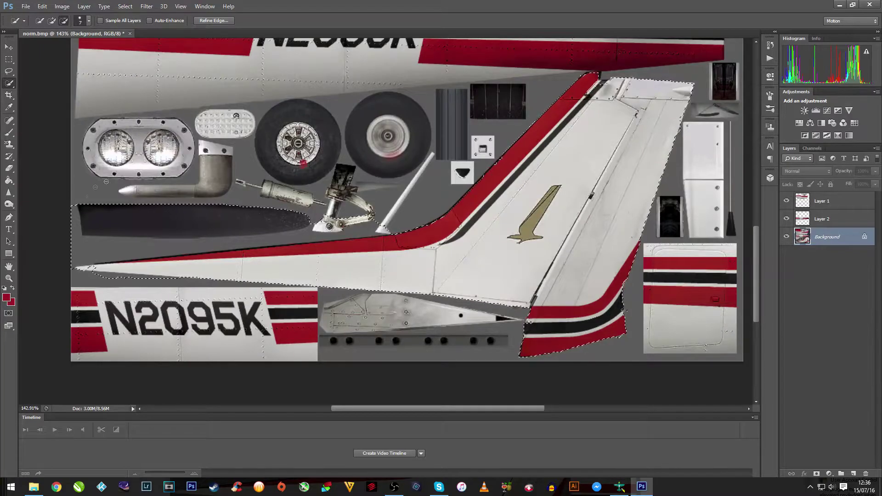
left_click_drag(82, 216, 110, 226)
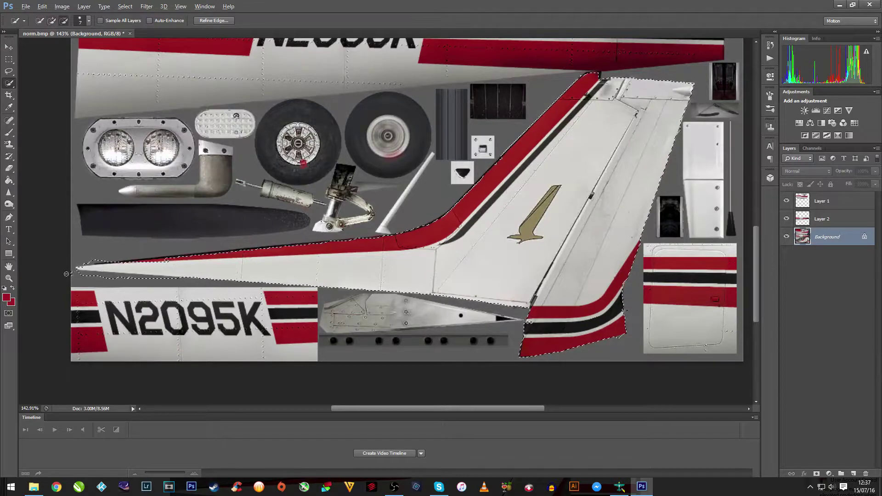
Set the Quick Selection brush to 1 px and trim excess above and below the tail piece
scroll(125, 268, "up", 5)
scroll(132, 277, "up", 3)
left_click_drag(282, 244, 199, 238)
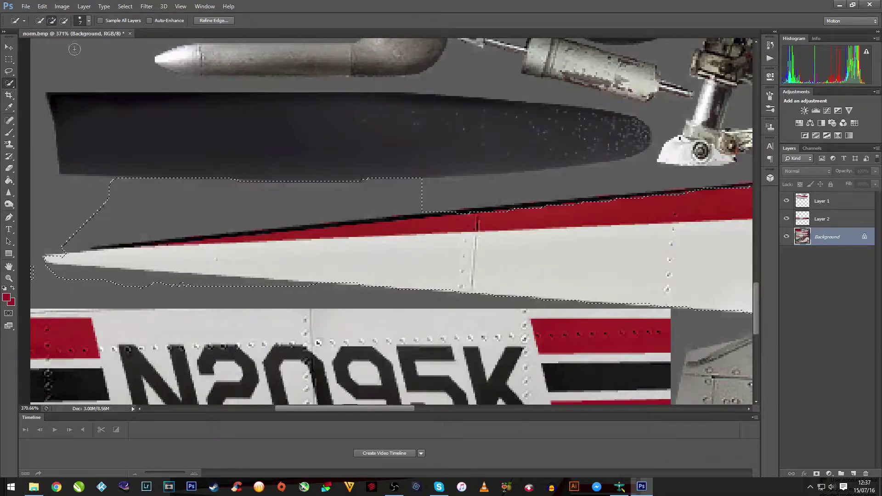
left_click(89, 20)
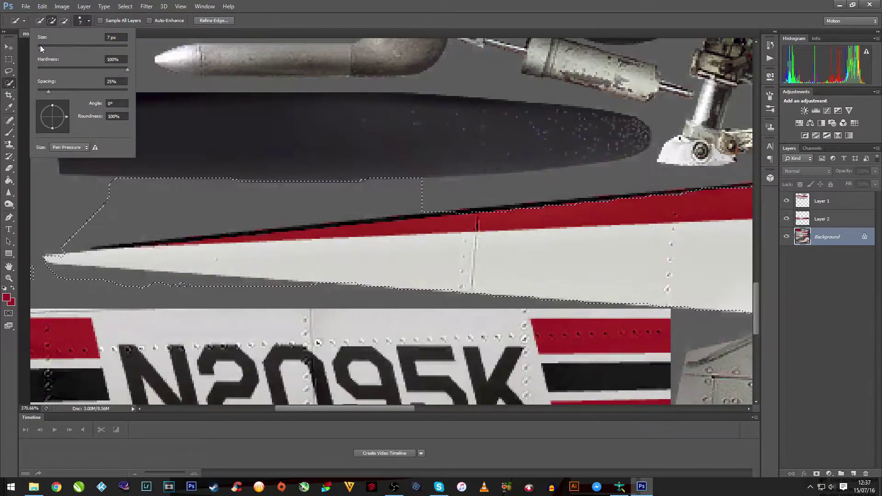
type("1")
key("Return")
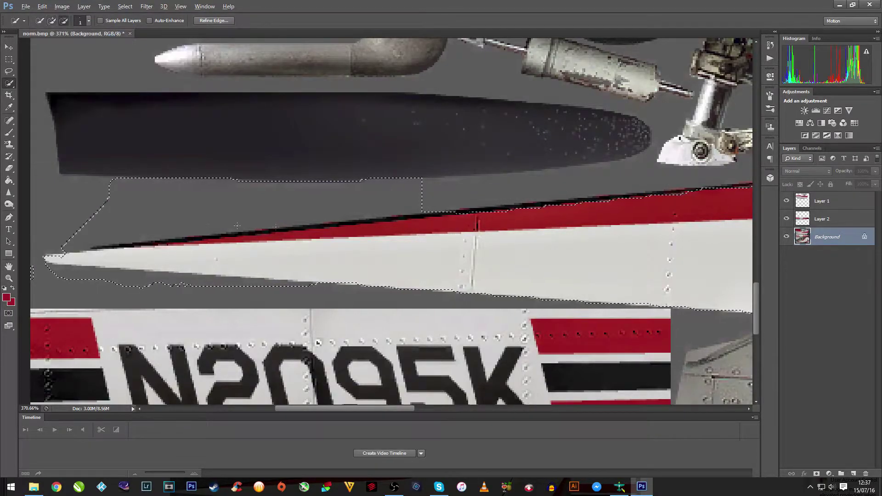
left_click_drag(398, 201, 125, 223)
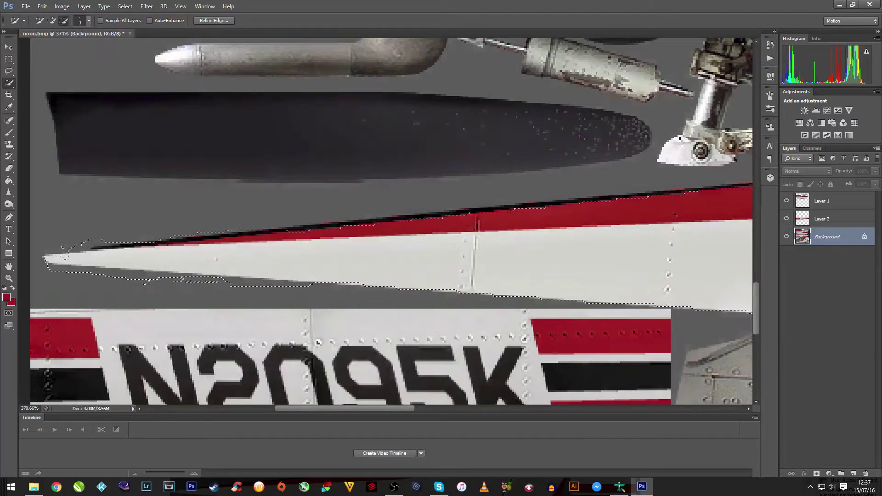
left_click_drag(231, 282, 279, 289)
Copy the cleaned tail fin selection onto a new Layer 3 with Layer Via Copy
key("alt")
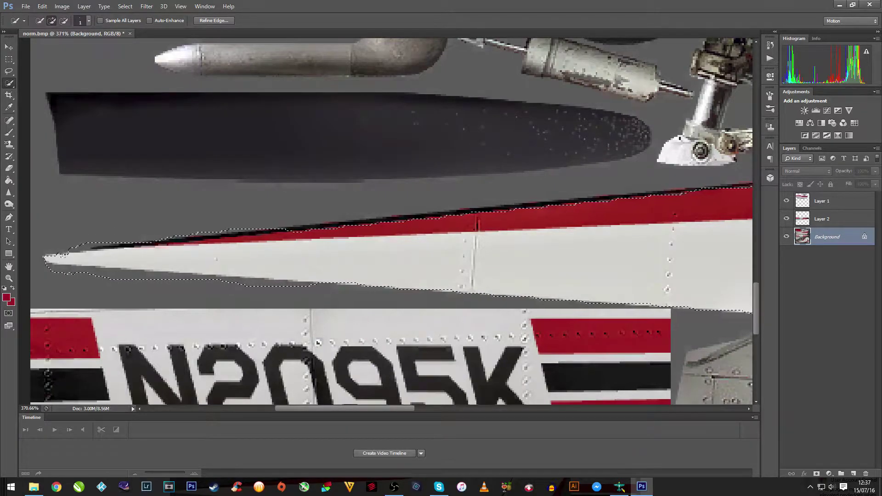
scroll(571, 229, "down", 8)
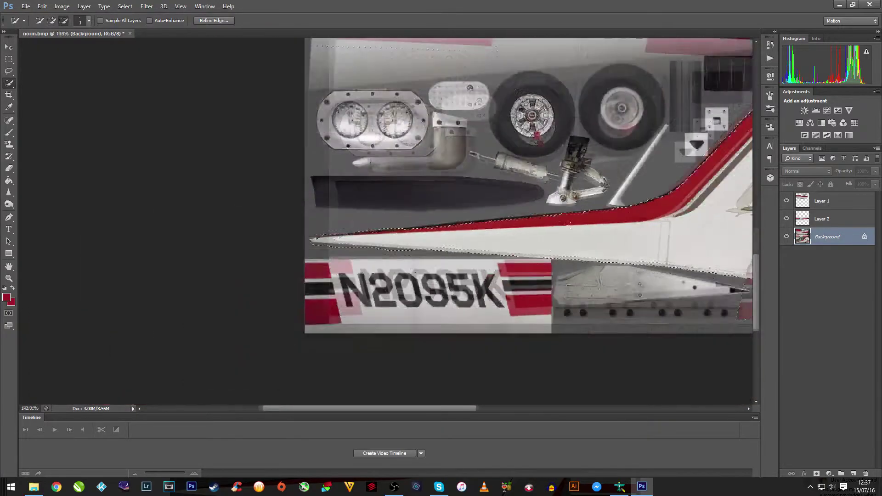
scroll(722, 227, "down", 2)
scroll(472, 287, "up", 2)
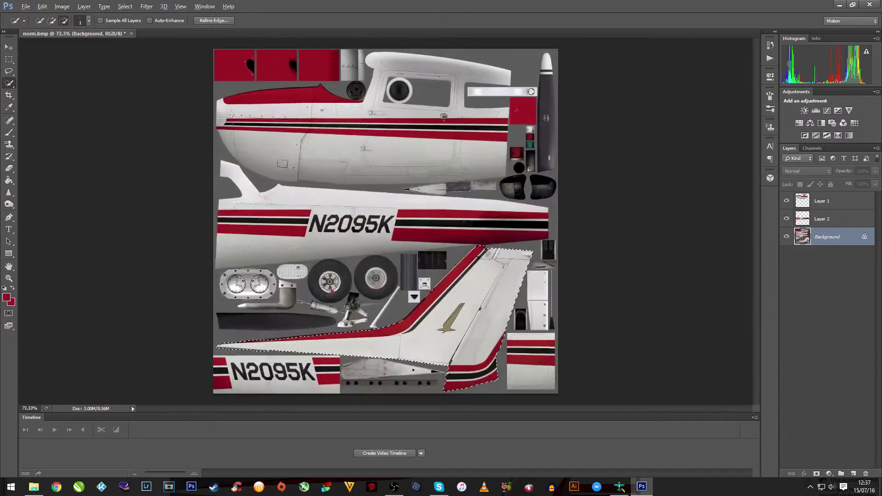
right_click(473, 287)
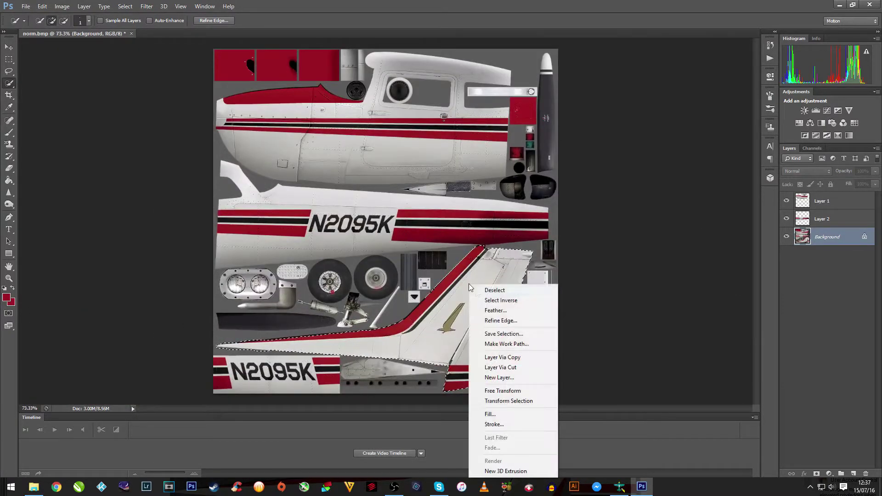
left_click(491, 358)
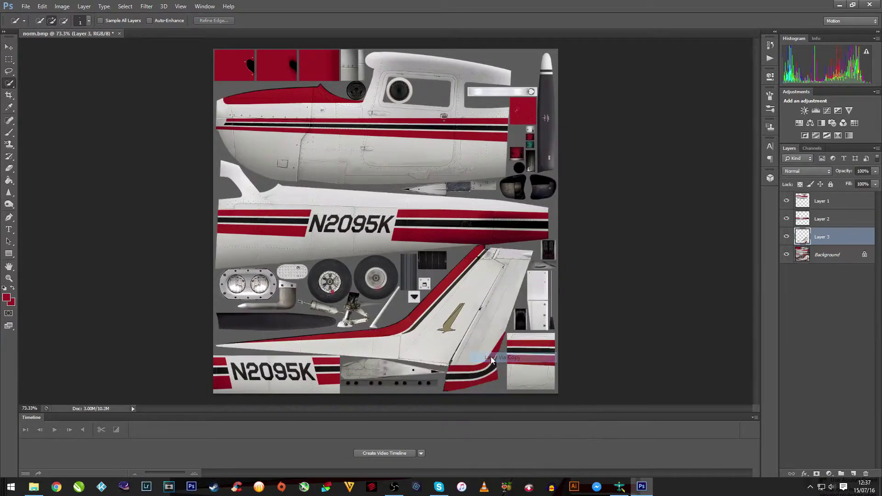
On Background, select the striped door panel with a 9 px brush, excluding the tail edge strip
left_click(830, 255)
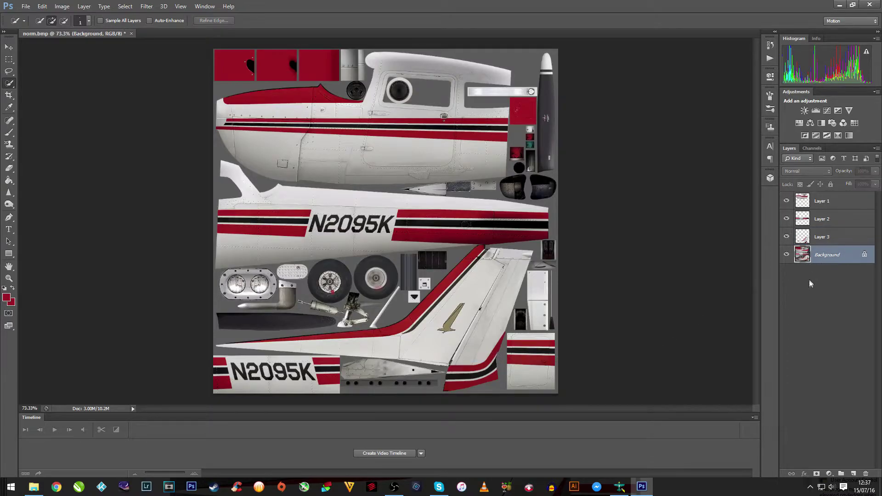
scroll(573, 400, "up", 5)
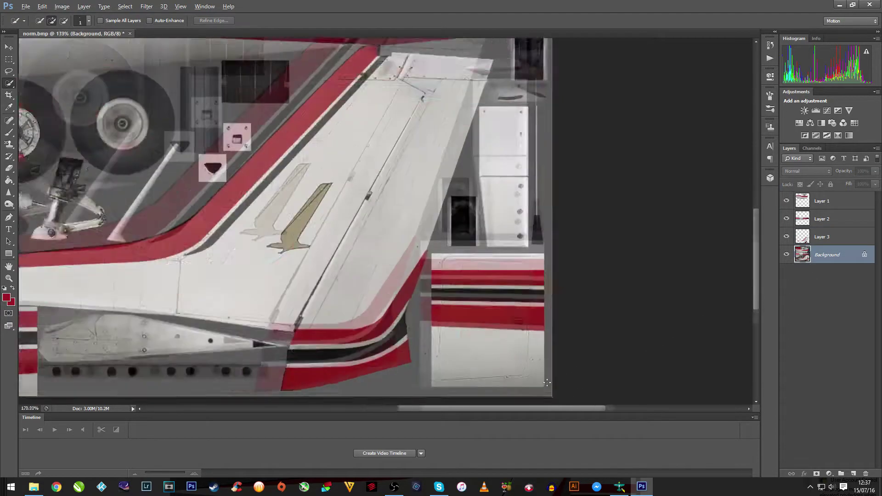
left_click(89, 21)
left_click(41, 46)
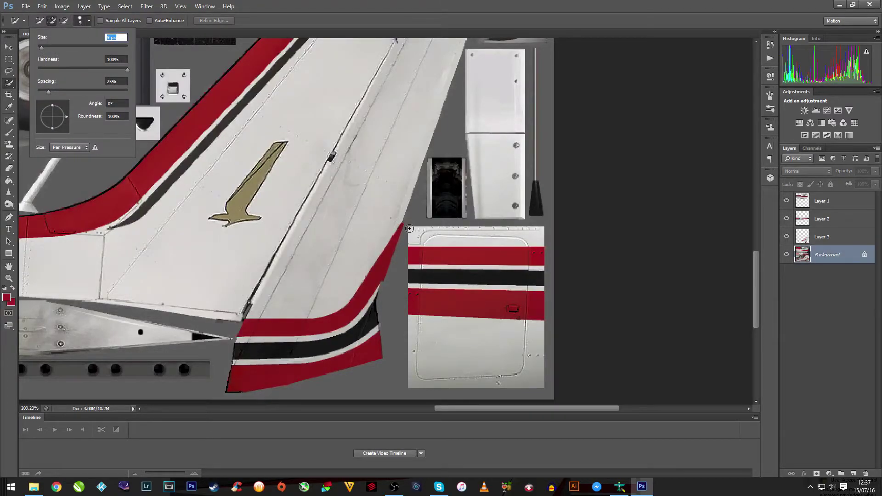
left_click(410, 227)
mouse_move(410, 227)
left_mouse_down()
mouse_move(436, 257)
mouse_move(463, 343)
left_mouse_up()
left_click(407, 221, "alt")
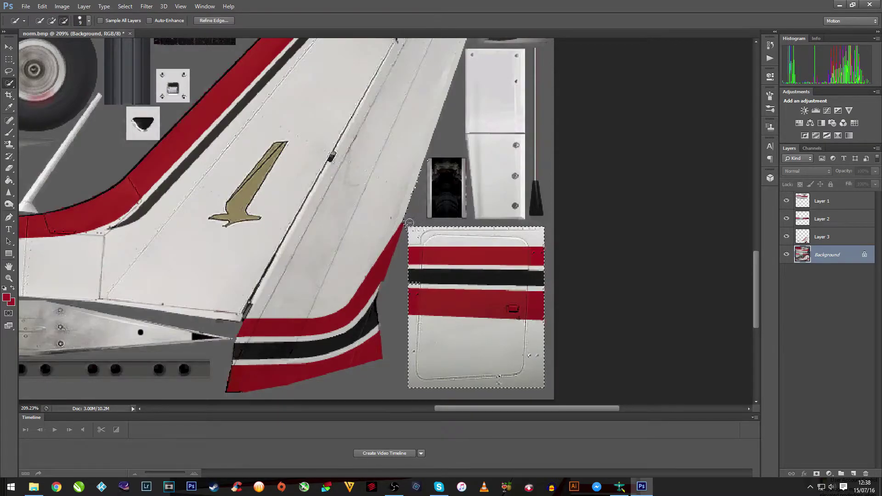
left_click_drag(409, 223, 414, 187)
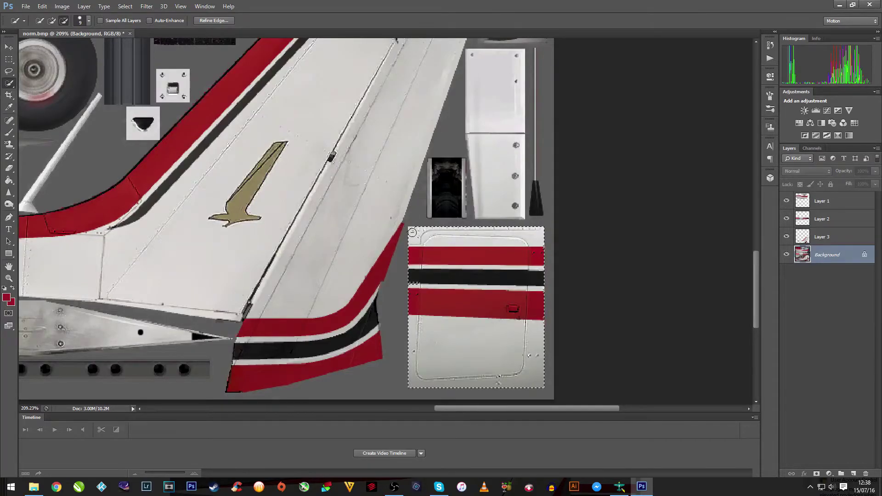
Copy the door panel selection onto a new Layer 4 with Layer Via Copy
scroll(413, 232, "up", 5)
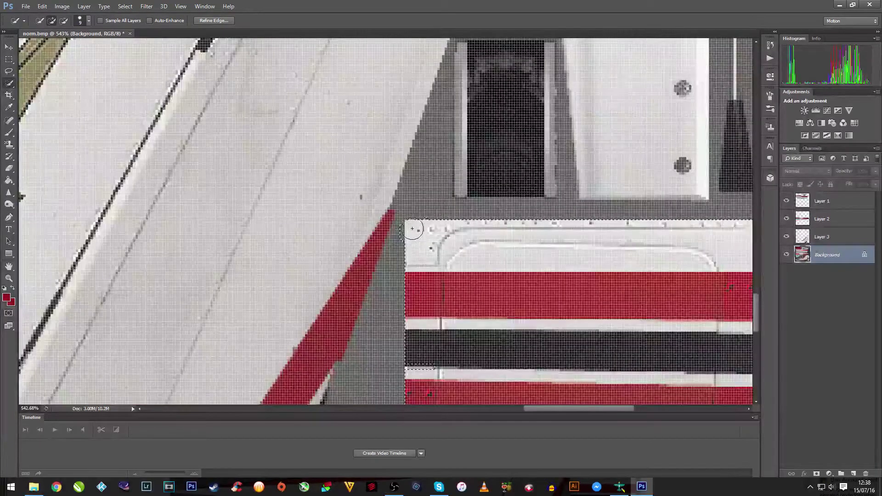
scroll(413, 229, "down", 6)
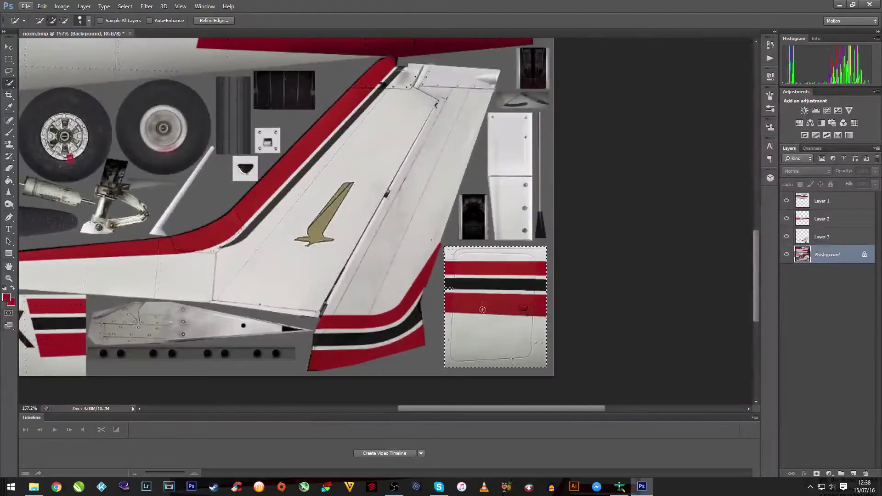
right_click(486, 296)
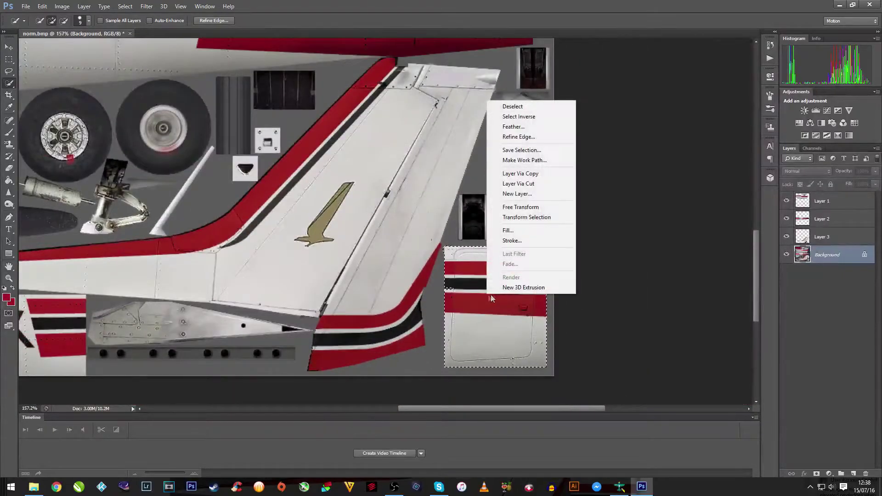
left_click(515, 175)
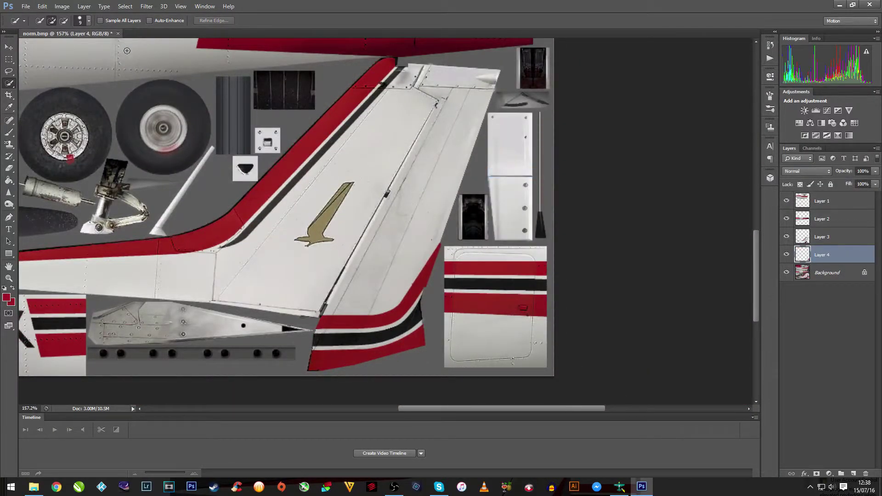
Create a new document from the International Paper A4 preset (210×297 mm, 300 ppi)
left_click(26, 6)
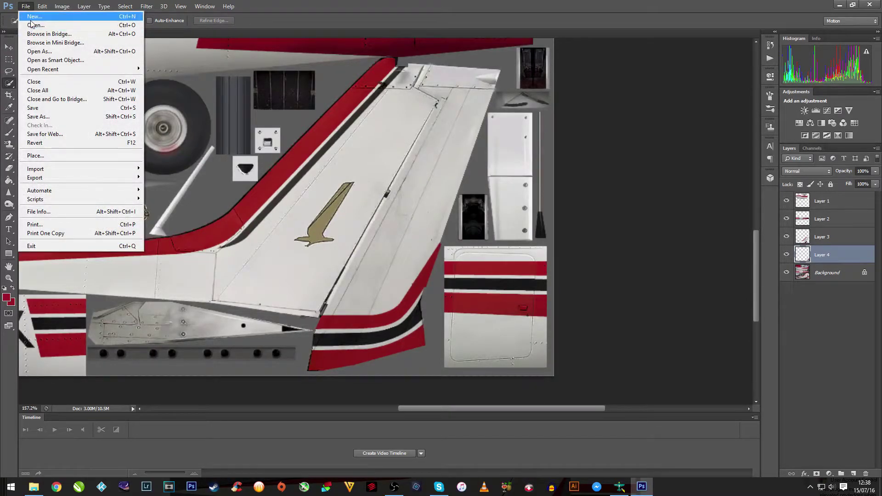
left_click(31, 18)
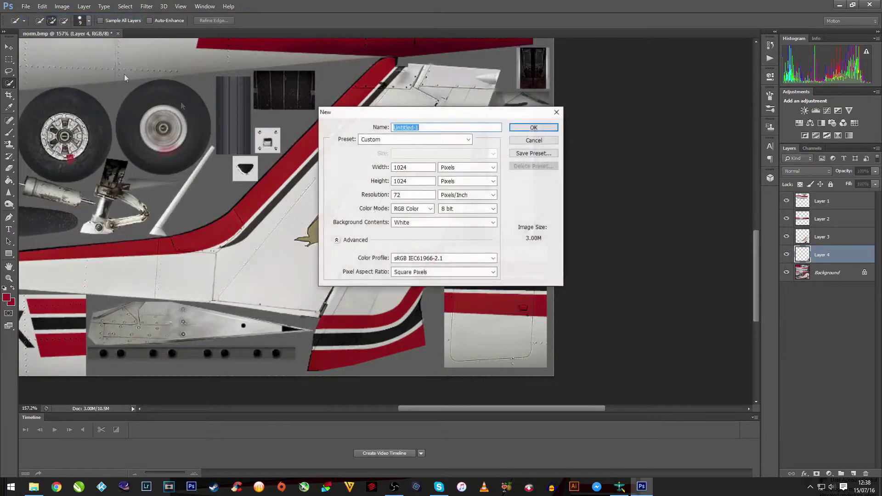
left_click(464, 143)
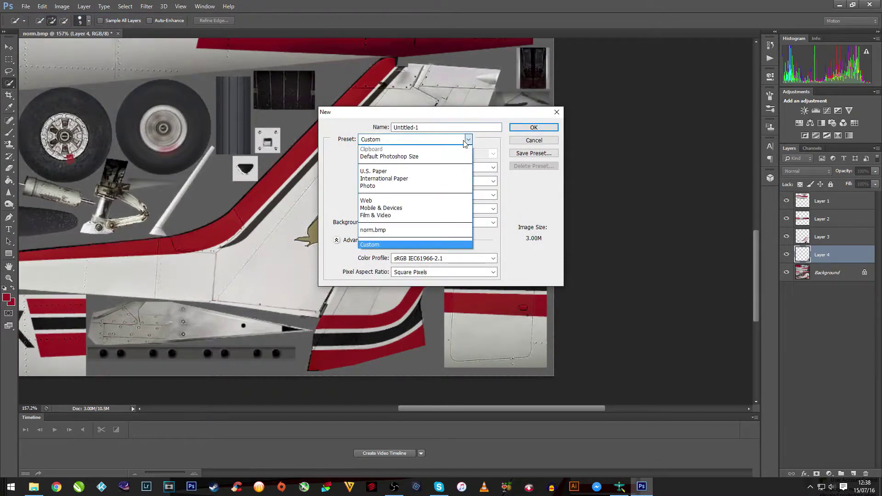
left_click(404, 175)
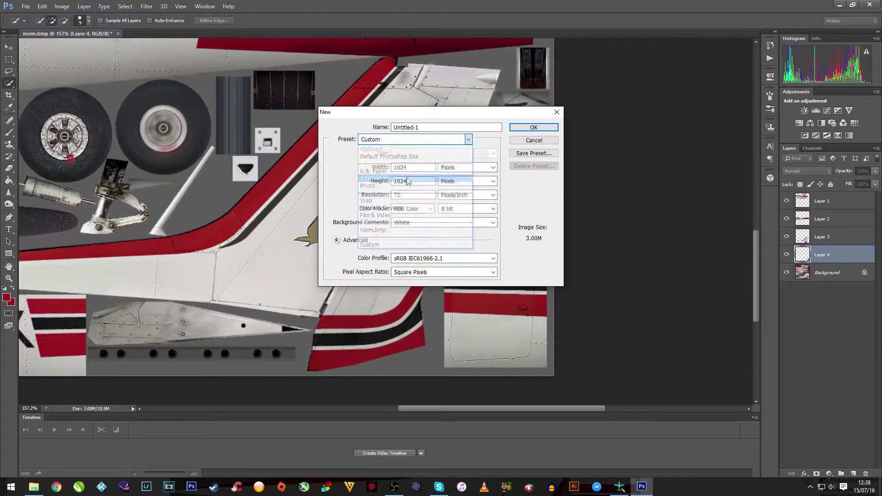
left_click(530, 128)
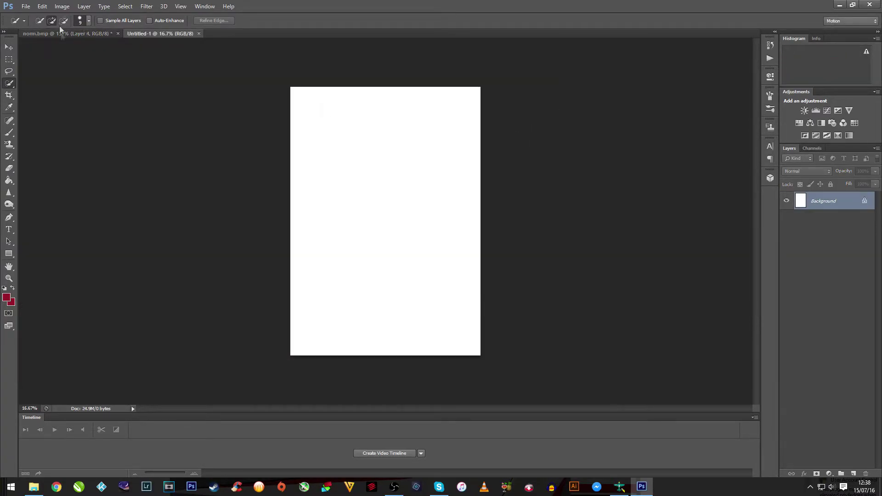
Paste the Layer 1 cabin and Layer 2 fuselage pieces from norm.bmp into Untitled-1
left_click(62, 33)
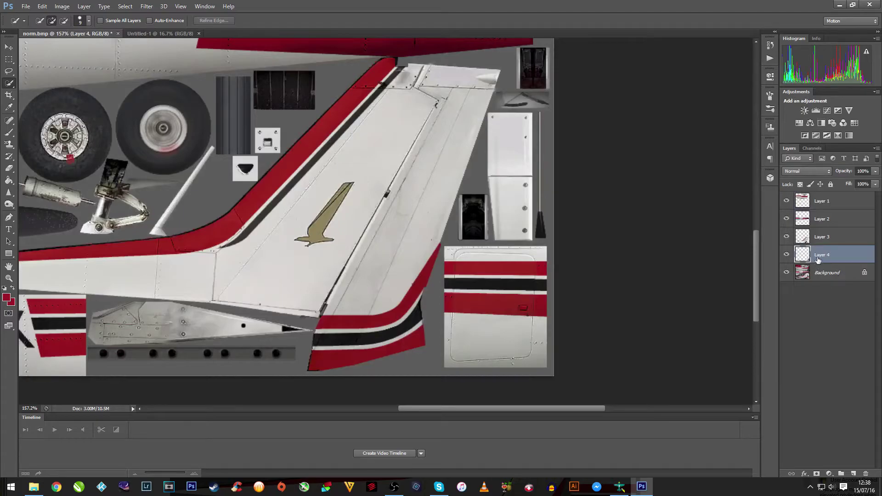
left_click(811, 207)
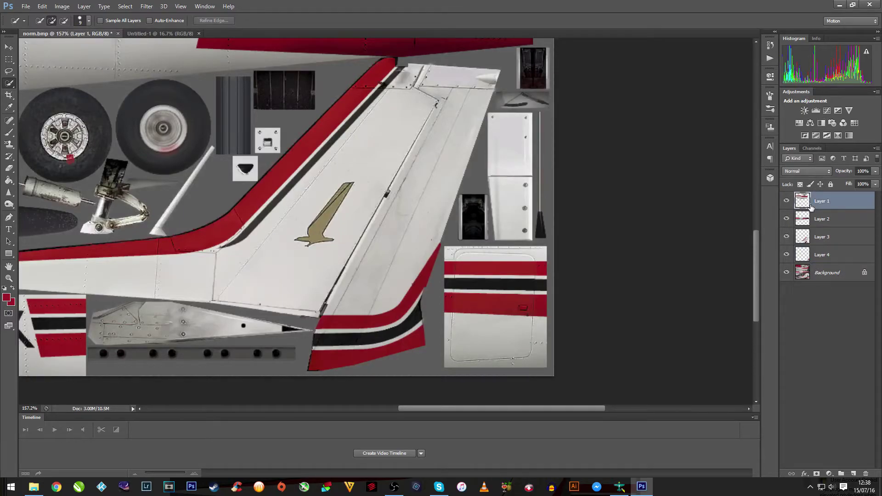
key("ctrl+a")
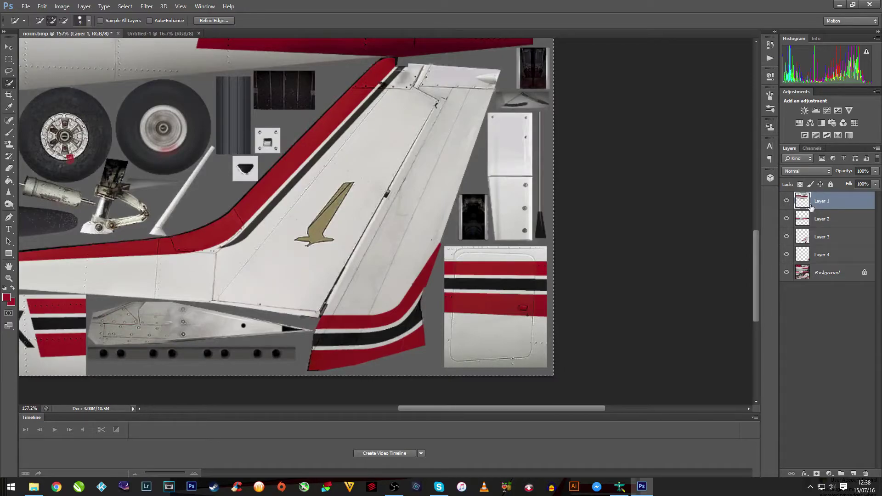
left_click(154, 34)
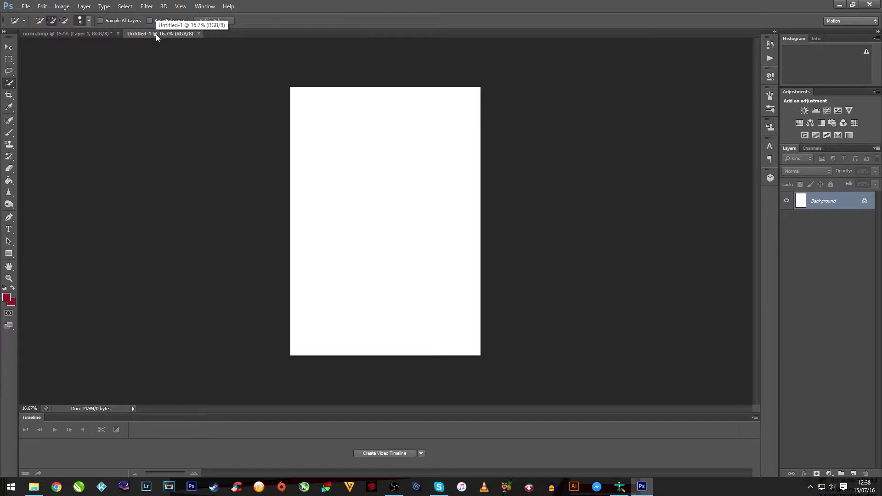
key("ctrl+v")
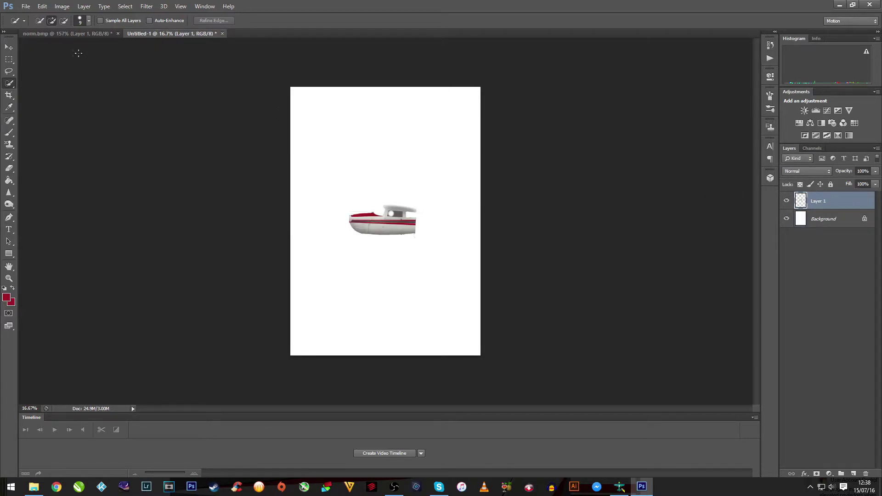
left_click(76, 34)
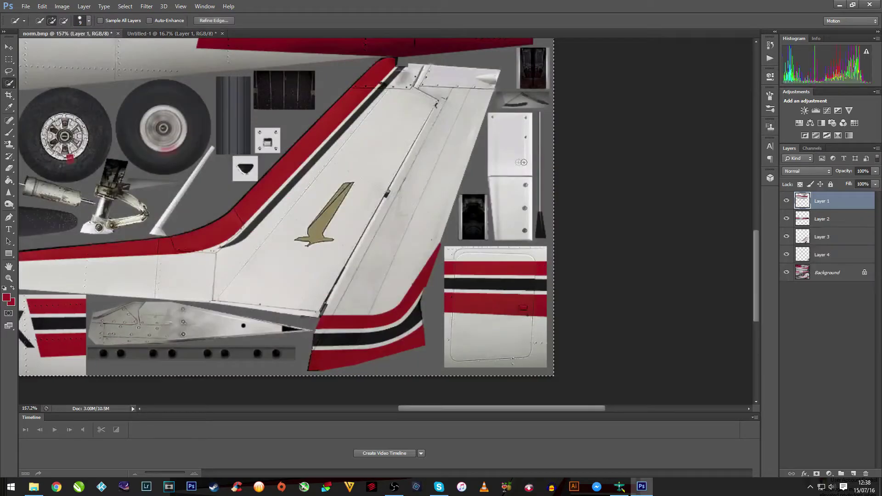
left_click(793, 227)
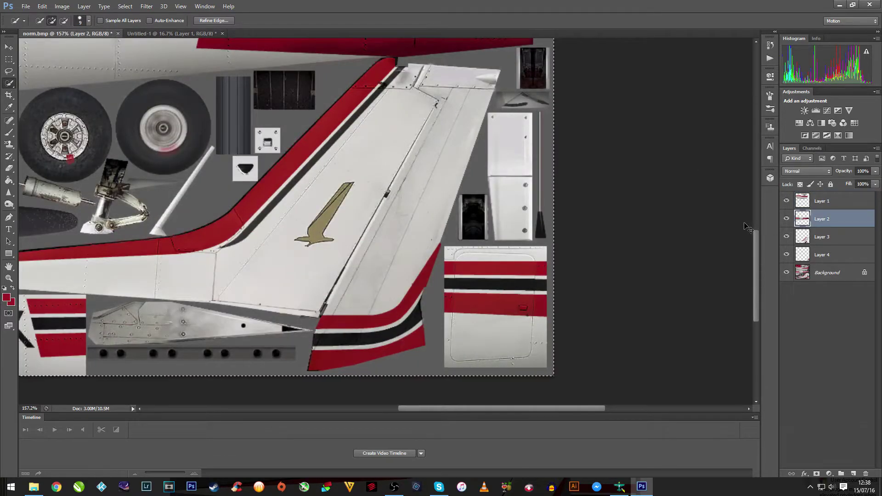
left_click(152, 33)
key("ctrl+v")
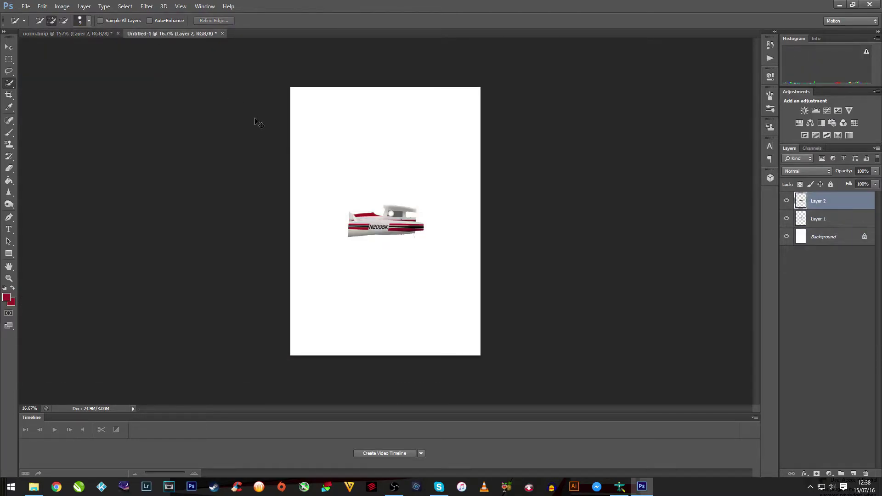
Bring the Layer 3 tail and Layer 4 striped patch into Untitled-1, then fit the canvas on screen
left_click(58, 35)
left_click(828, 241)
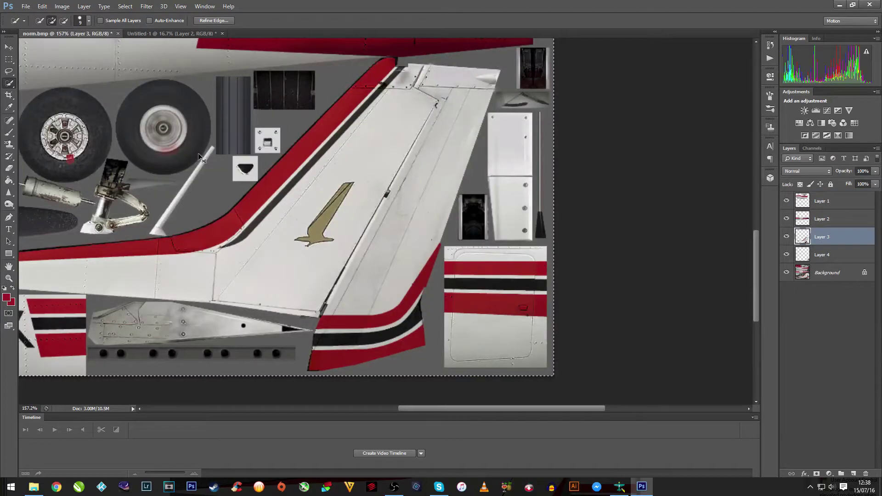
left_click(168, 34)
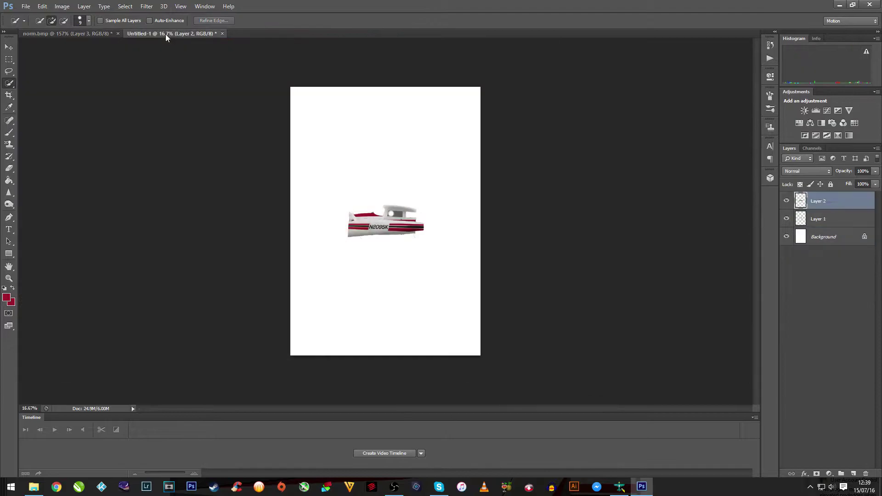
key("ctrl+v")
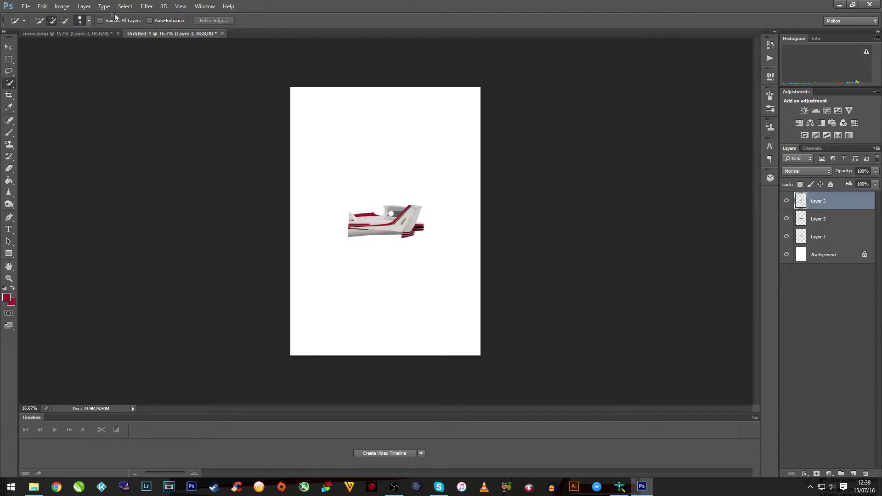
left_click(98, 31)
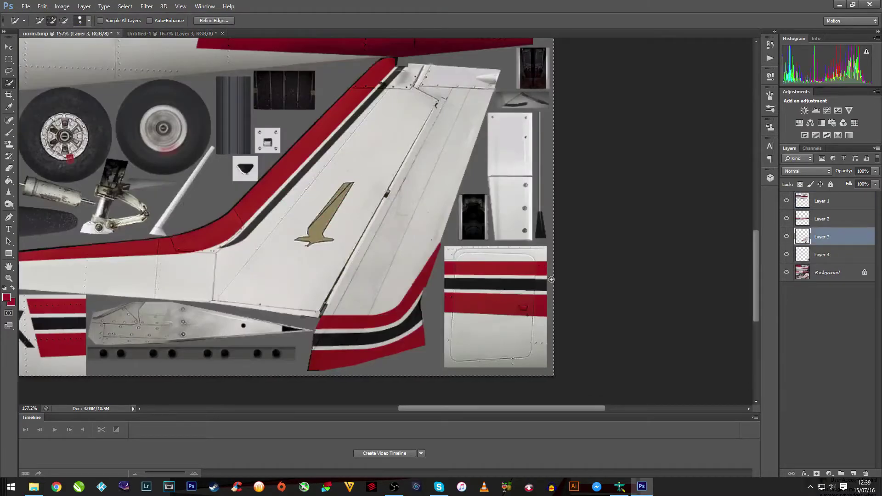
left_click(817, 256)
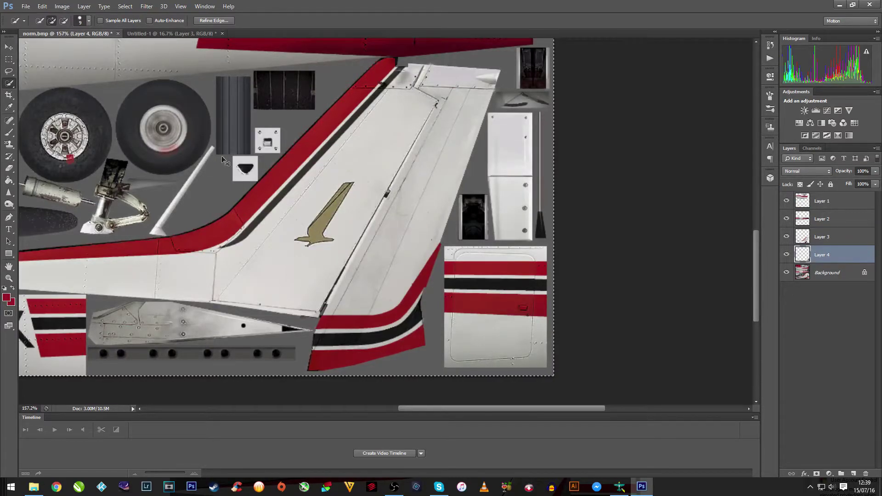
left_click(163, 34)
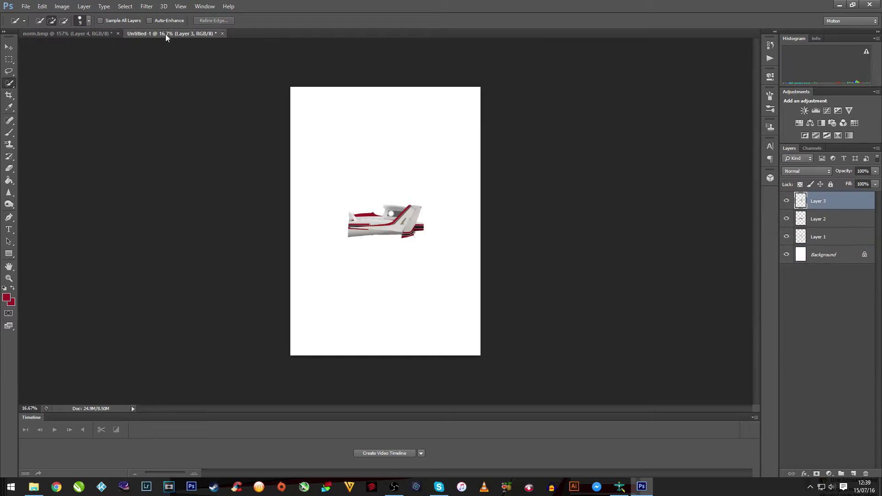
key("ctrl+alt+shift+e")
key("ctrl+f")
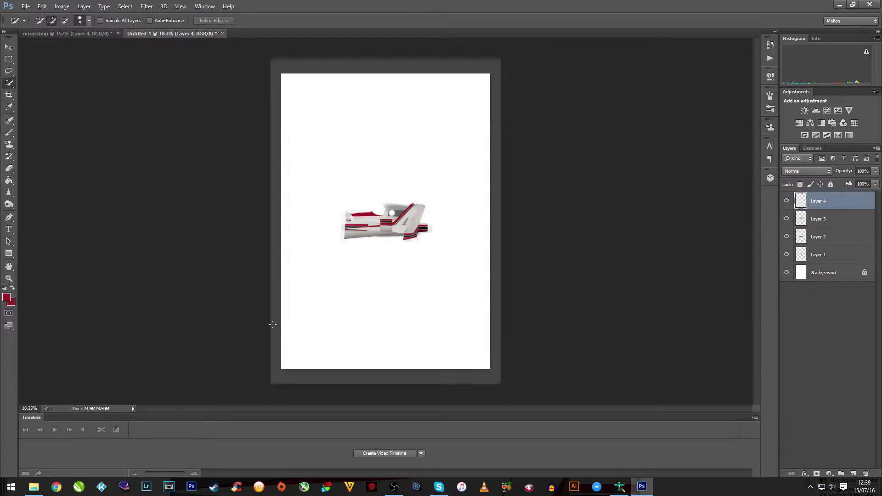
key("ctrl+0")
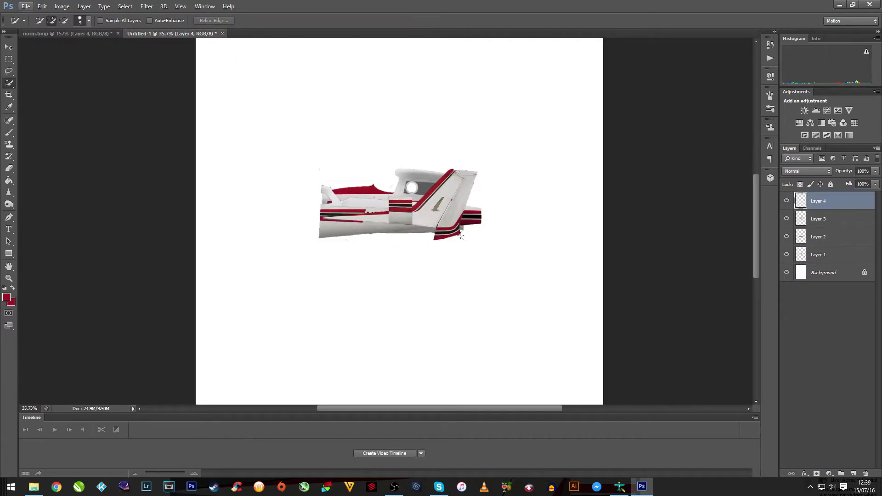
Deselect and reposition the Layer 1 front fuselage piece with the Move tool
left_click(806, 255)
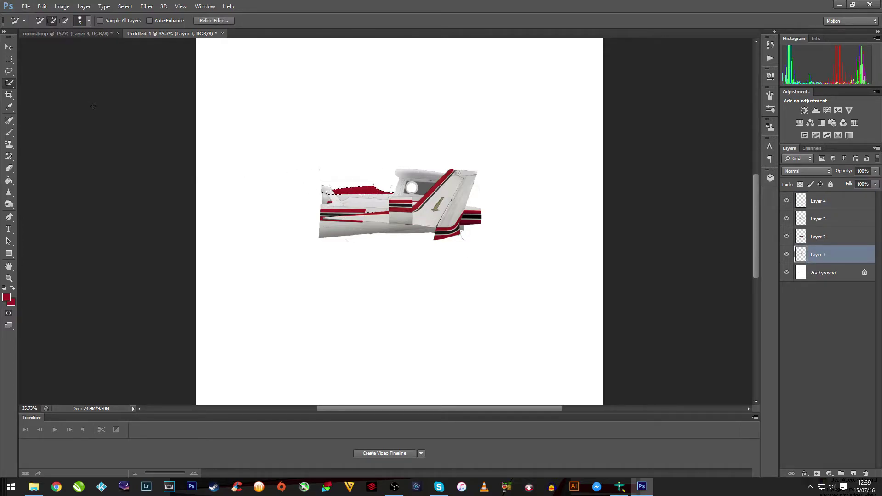
key("ctrl+d")
left_click(8, 48)
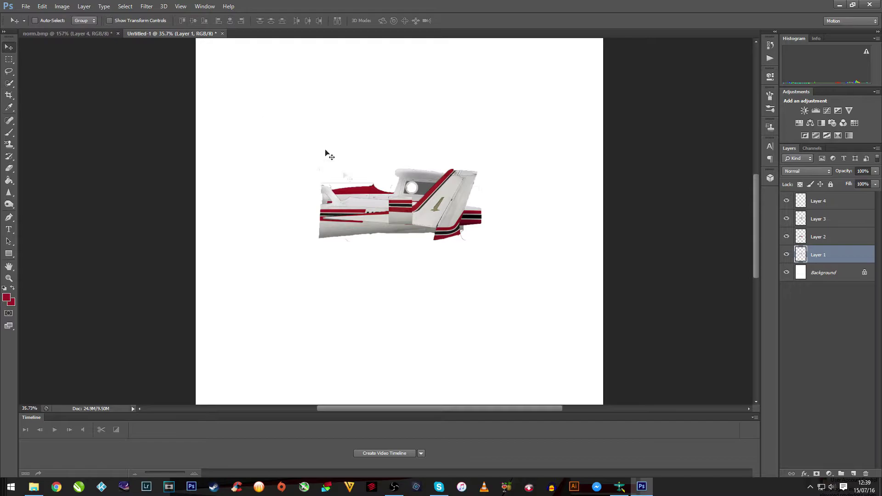
left_click_drag(375, 192, 242, 180)
mouse_move(355, 220)
left_mouse_down()
mouse_move(407, 214)
mouse_move(348, 208)
left_mouse_up()
Spread the tail fin and striped patch apart and join the N2095K fuselage onto the cabin
left_click(817, 241)
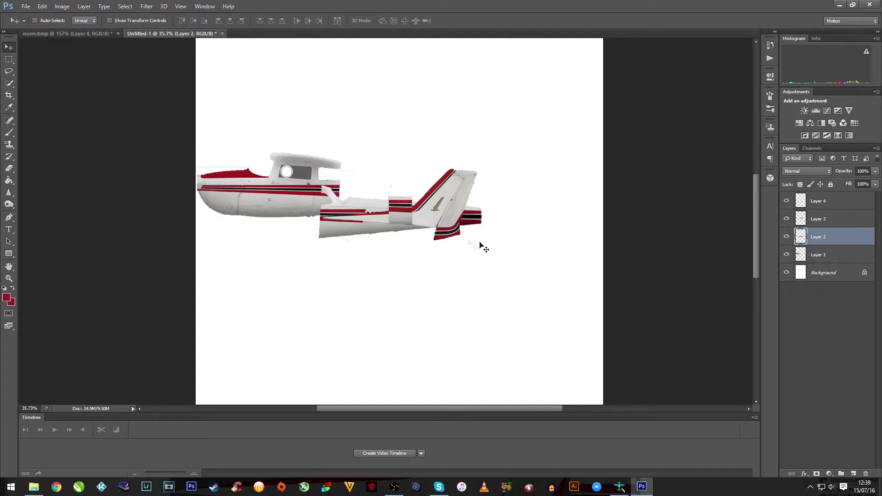
left_click_drag(431, 218, 476, 148)
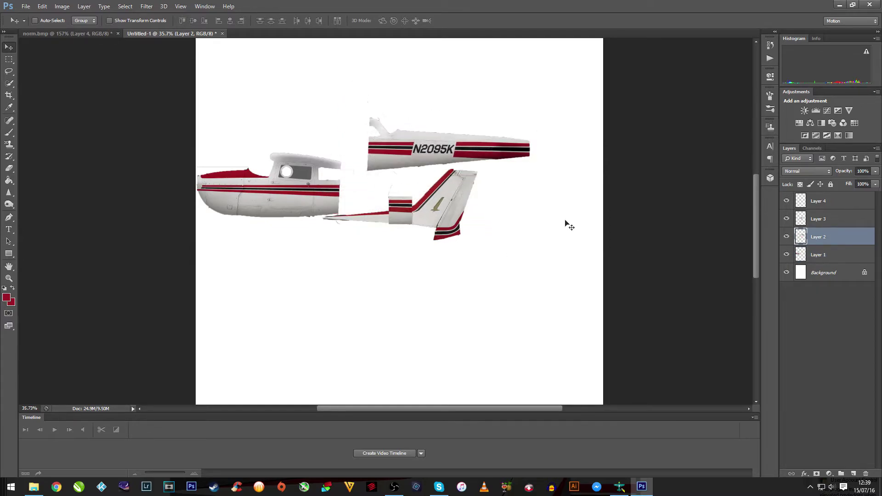
left_click(814, 217)
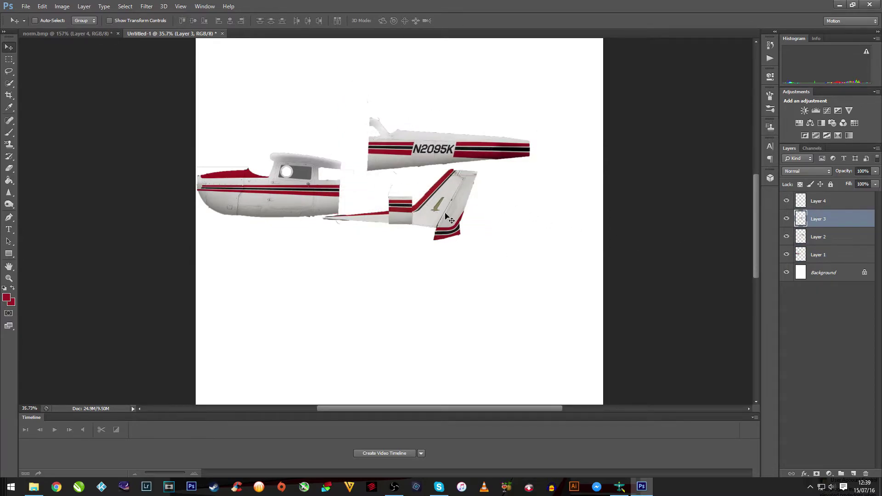
left_click_drag(450, 218, 538, 317)
left_click(818, 201)
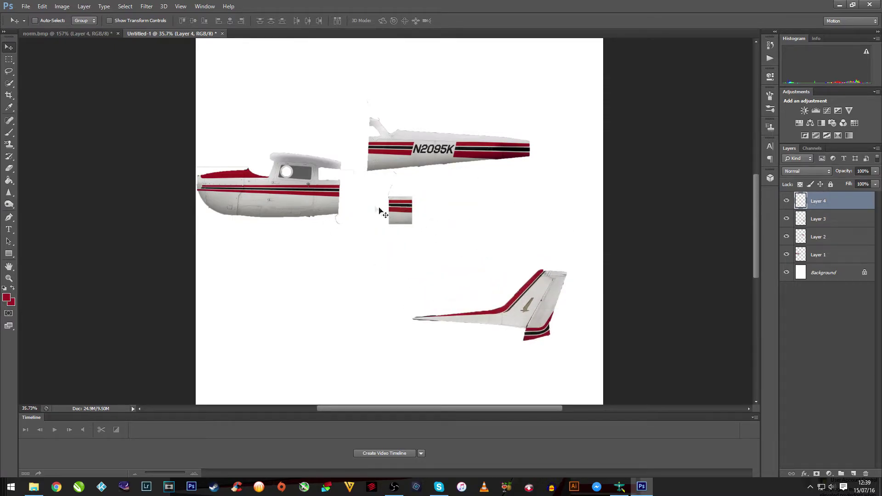
left_click_drag(404, 221, 302, 306)
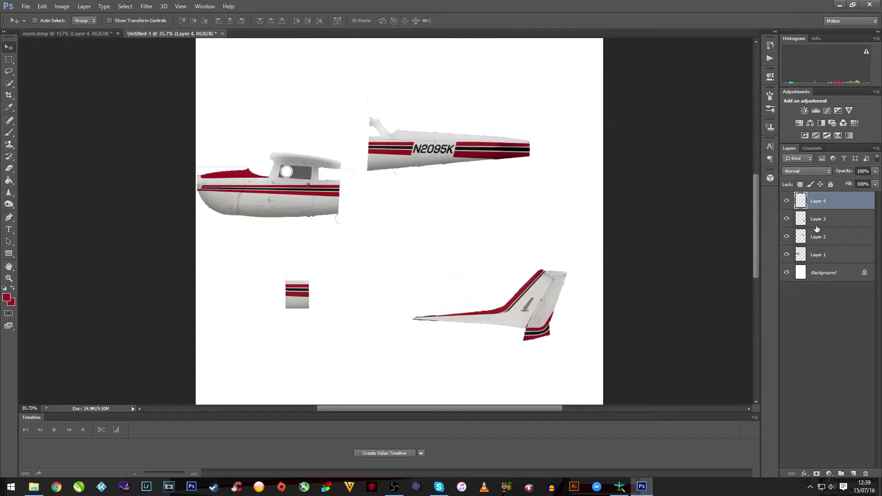
left_click(809, 240)
left_click_drag(407, 156, 374, 199)
Zoom in and nudge the N2095K section into alignment with the cabin piece
scroll(167, 208, "up", 2)
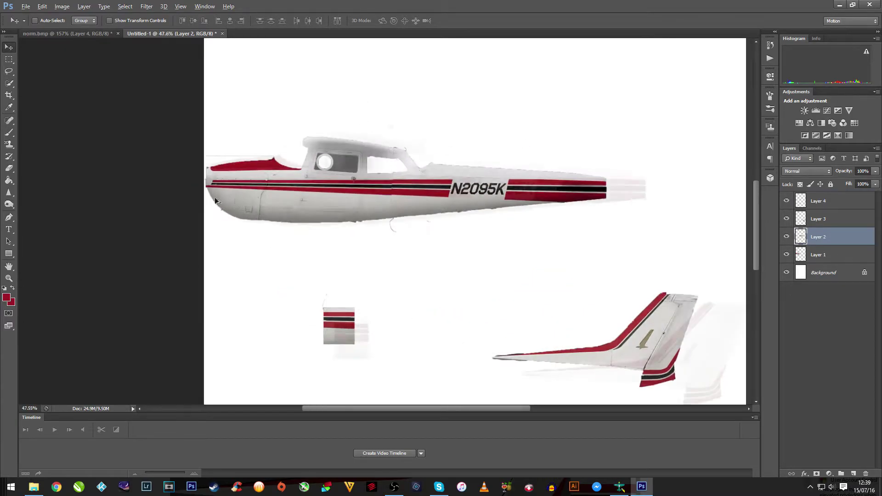
scroll(510, 174, "up", 3)
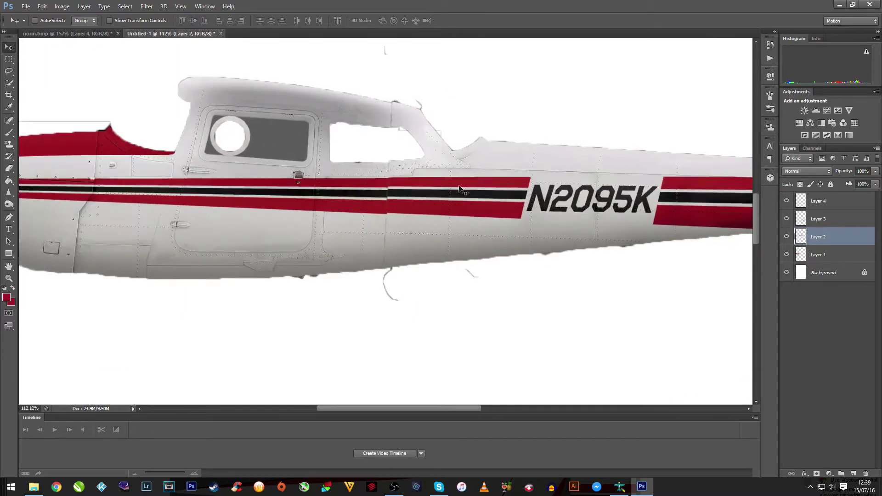
left_click_drag(461, 189, 466, 191)
scroll(543, 195, "down", 6)
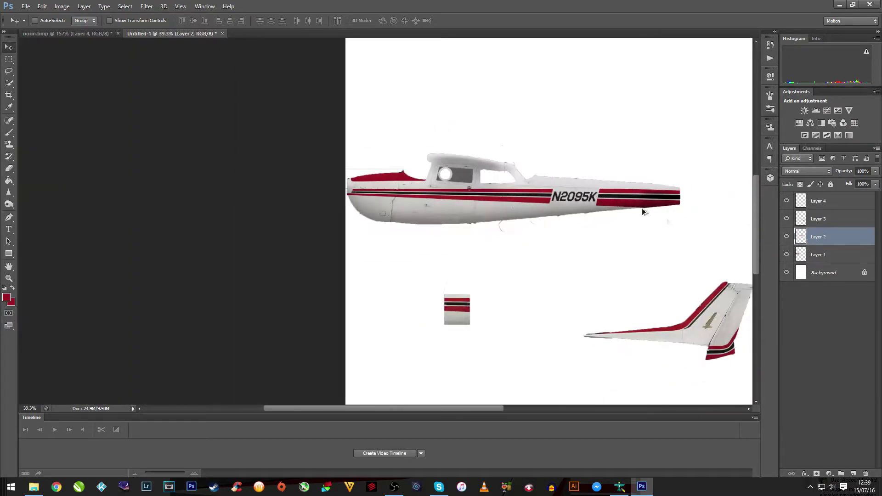
Move the Layer 3 tail fin onto the fuselage end and fine-tune its position
left_click(813, 225)
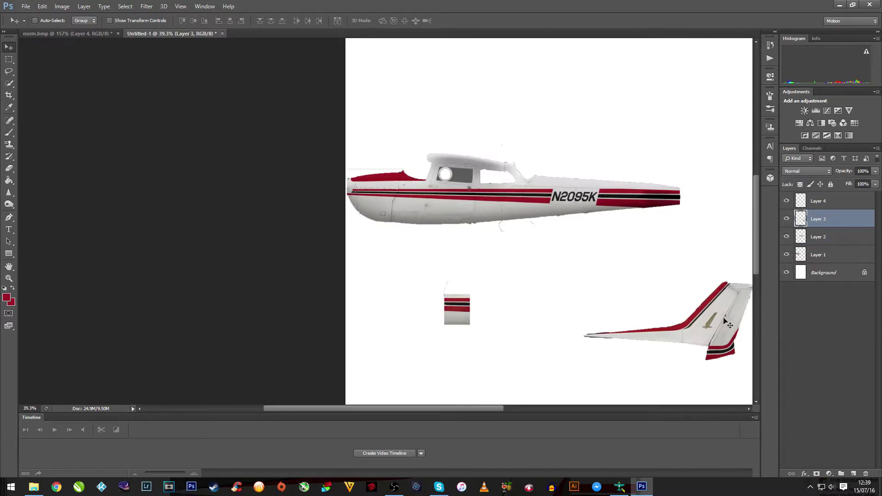
left_click_drag(721, 323, 694, 166)
scroll(739, 182, "up", 6)
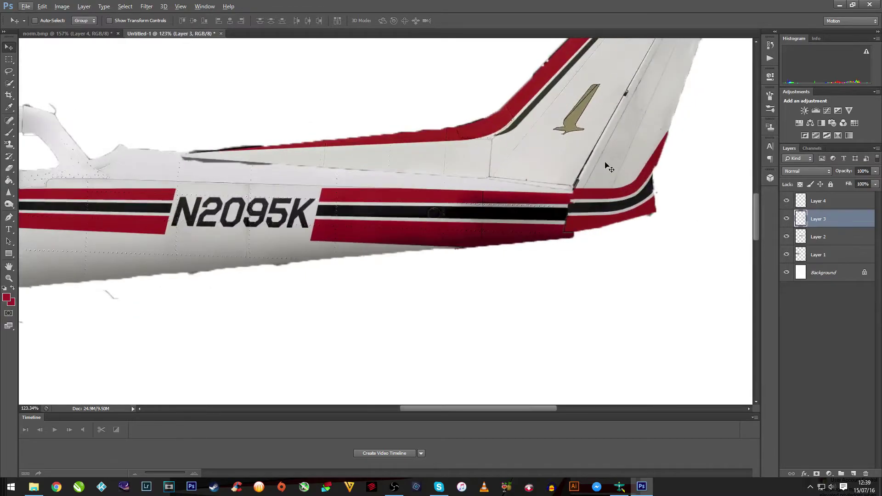
mouse_move(612, 169)
left_mouse_down()
mouse_move(612, 162)
mouse_move(607, 172)
left_mouse_up()
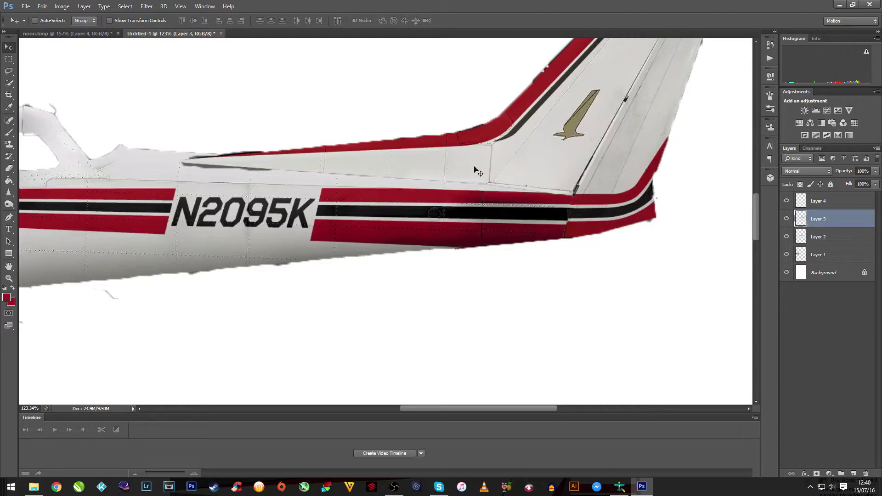
scroll(335, 191, "down", 5)
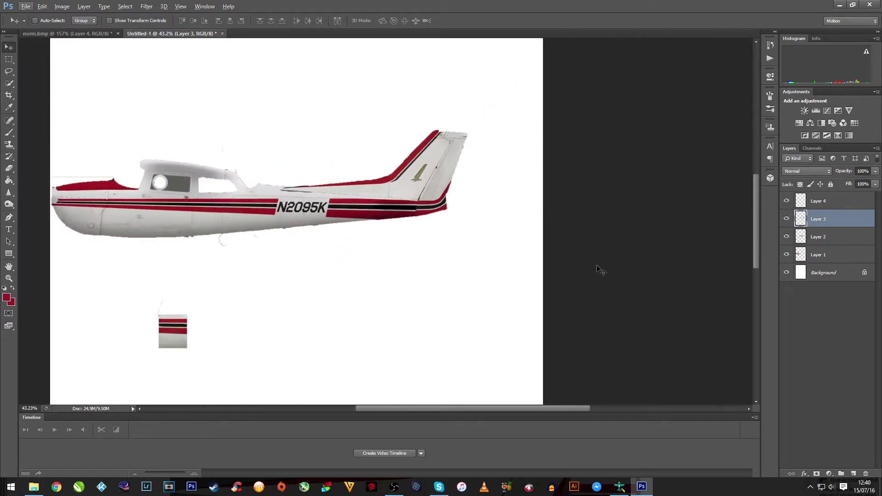
Move the Layer 4 striped patch onto the fuselage, aligning it with the stripes ahead of N2095K
left_click(825, 201)
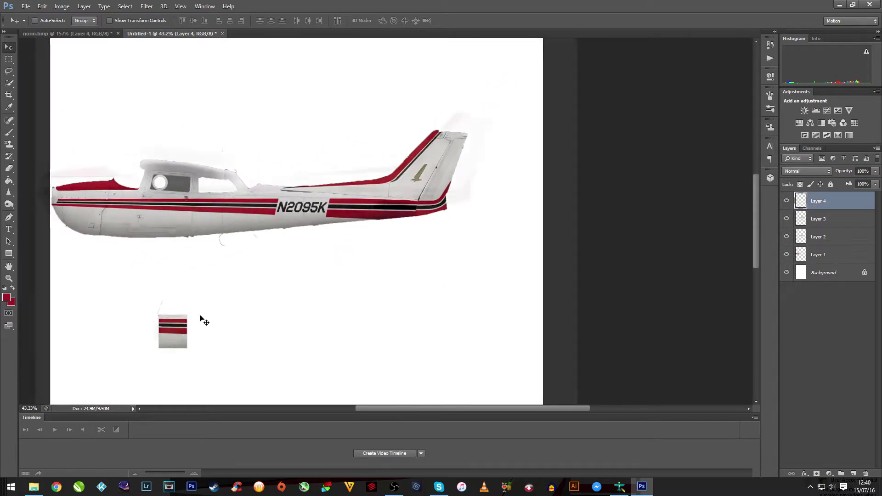
scroll(203, 315, "up", 2)
left_click_drag(172, 340, 238, 206)
scroll(249, 187, "up", 5)
key("alt")
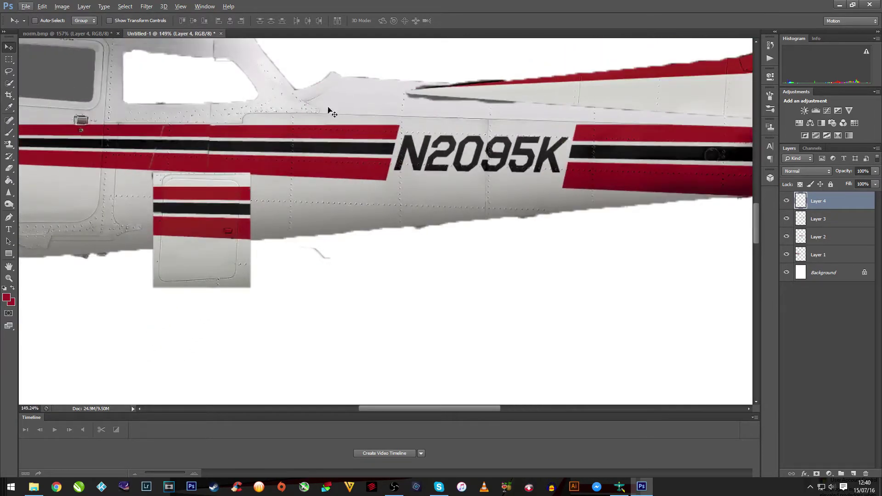
left_click_drag(209, 223, 278, 160)
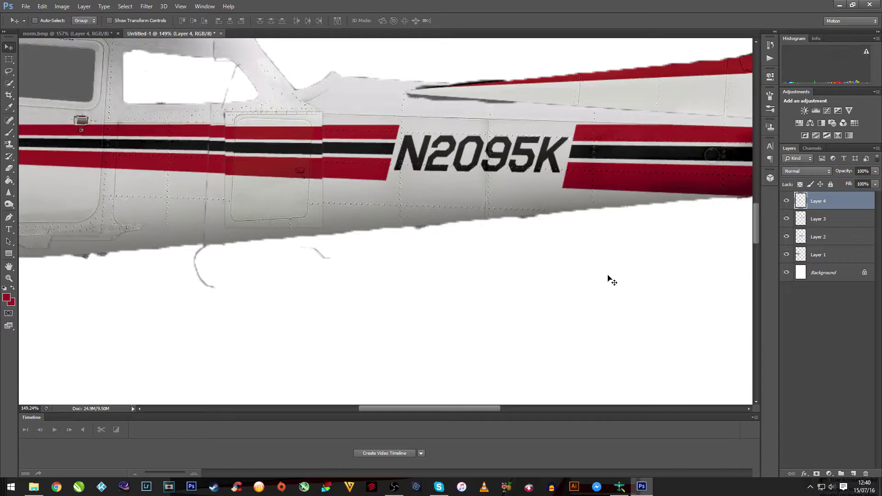
scroll(607, 278, "down", 6)
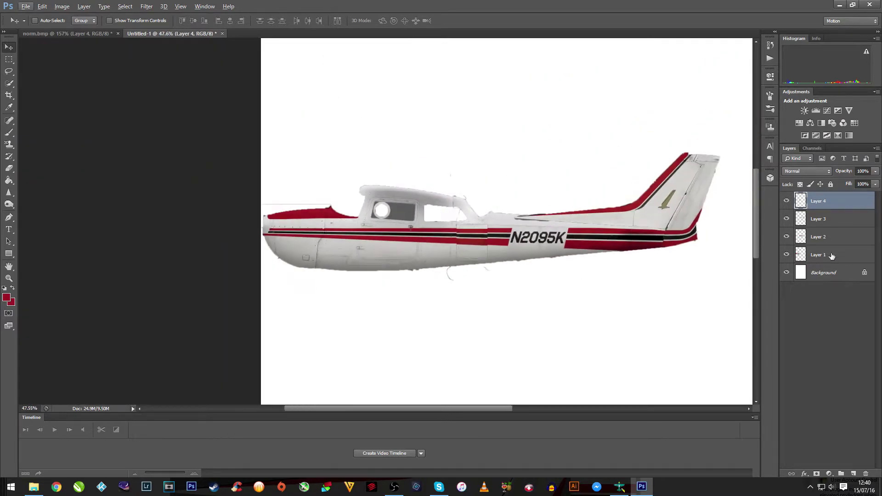
left_click(824, 256)
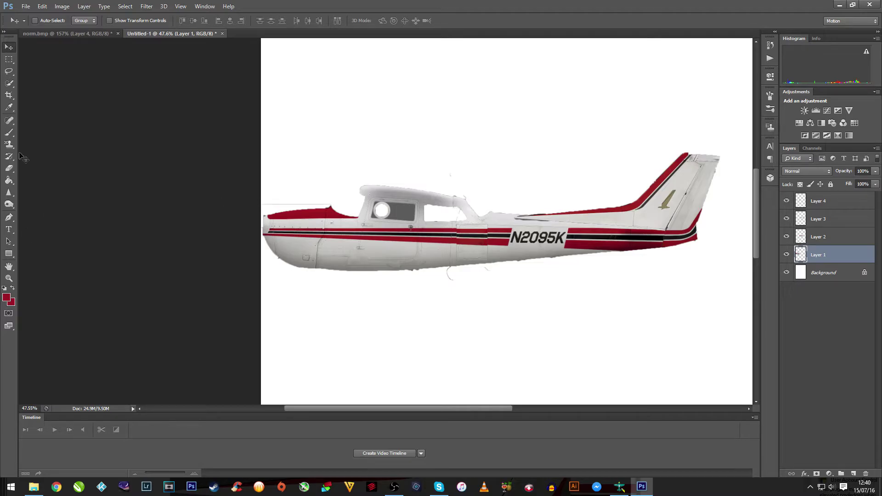
Set the foreground colour to bright green 32ff03
left_click(6, 298)
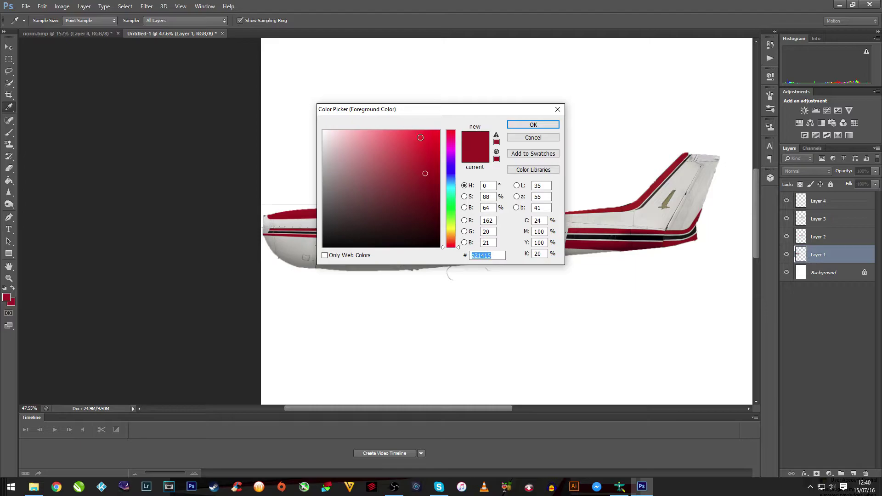
left_click(449, 195)
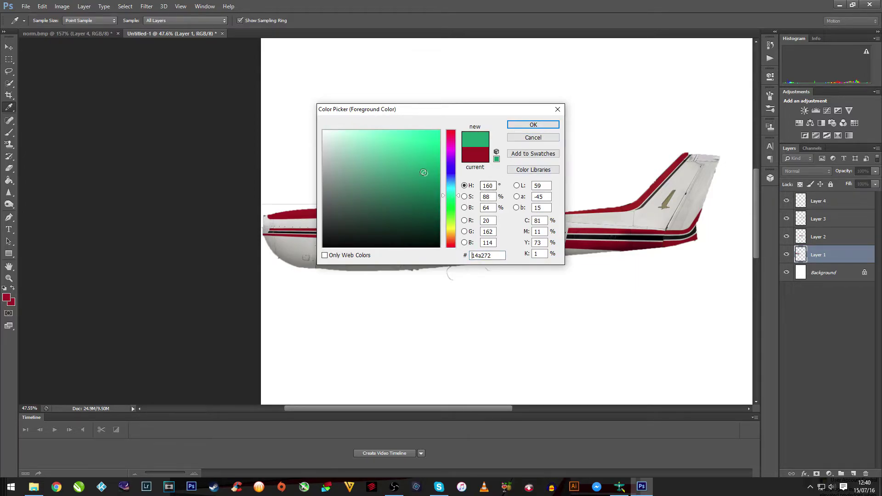
left_click(450, 212)
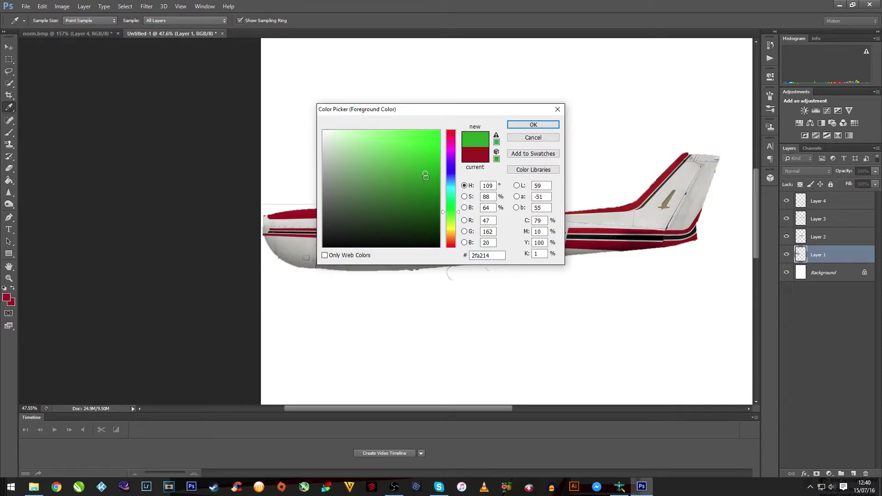
left_click_drag(426, 177, 439, 131)
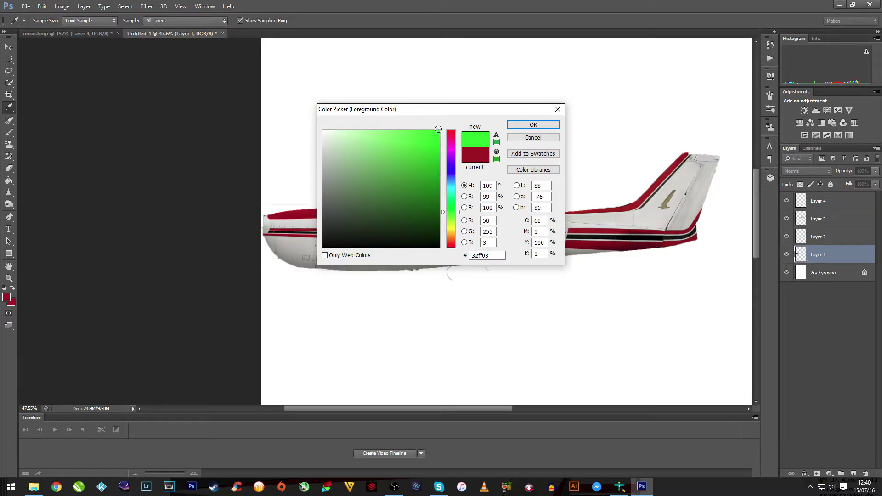
left_click(533, 125)
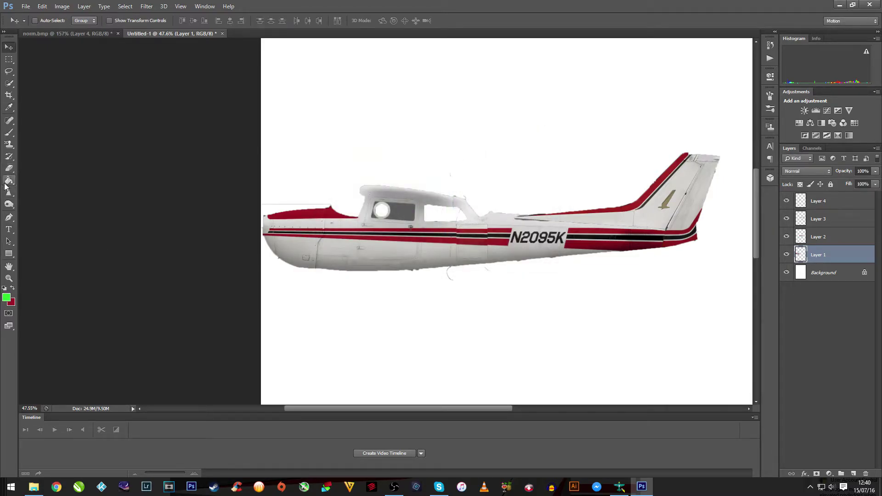
Rename Layer 1 to 'front' and zoom in on the nose
double_click(821, 255)
type("front")
key("Return")
scroll(182, 213, "up", 4)
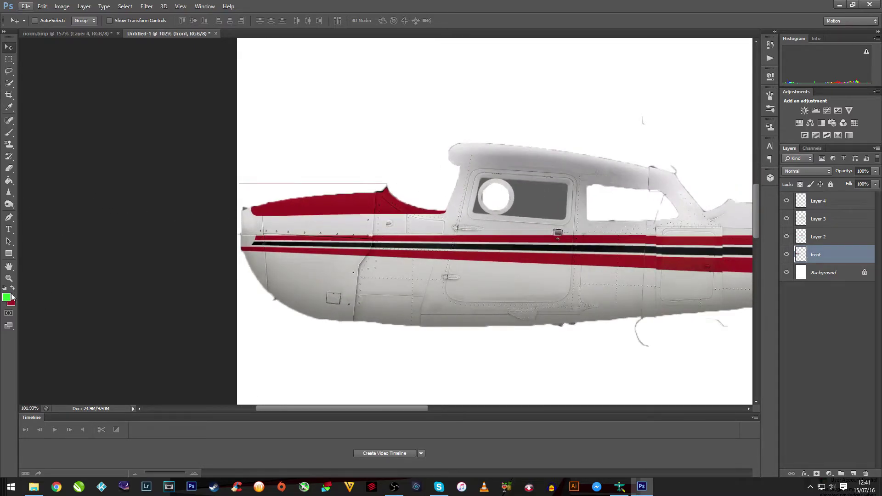
Paint Bucket-fill the front layer's red nose top and stripe pieces bright green, undoing a stray background fill
left_click(9, 180)
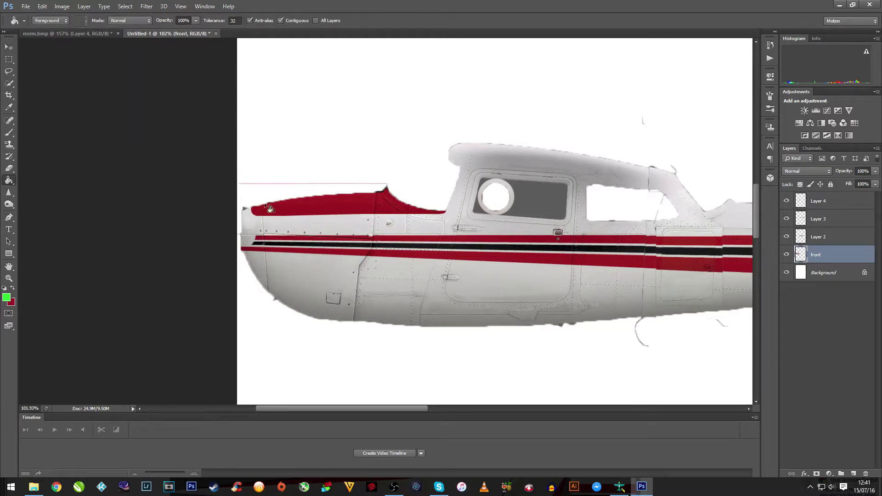
left_click(323, 204)
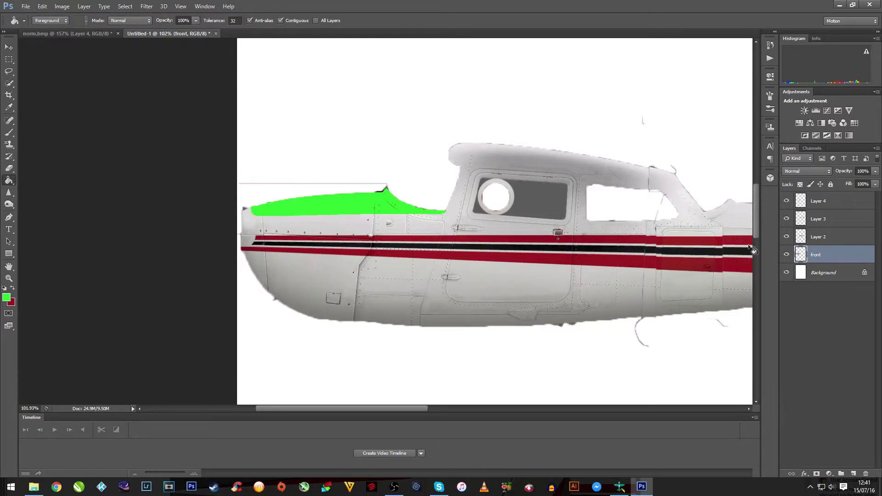
left_click(397, 240)
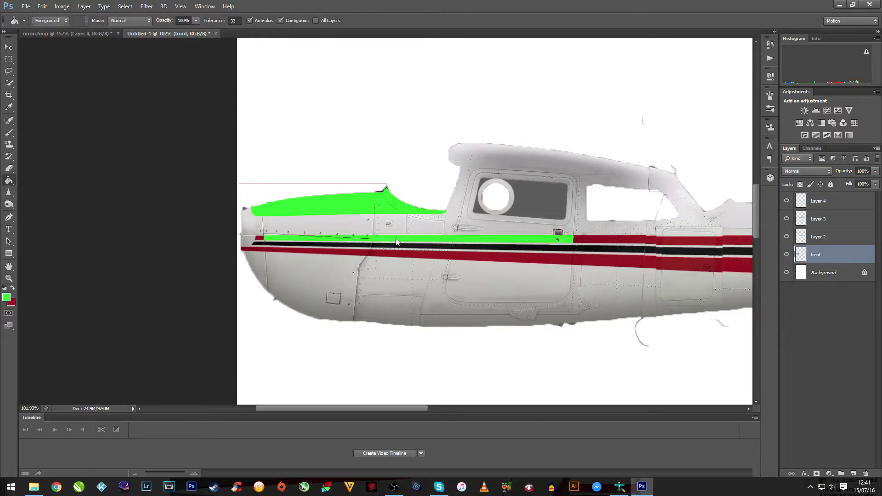
left_click(398, 257)
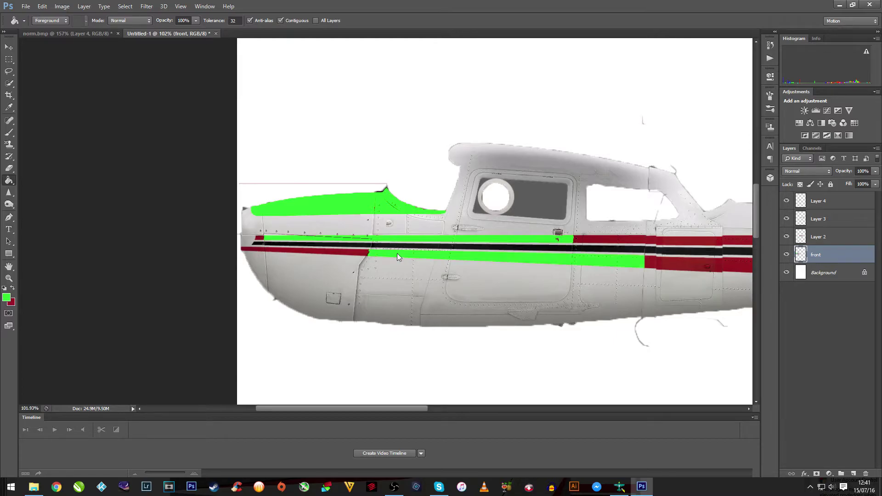
left_click(315, 251)
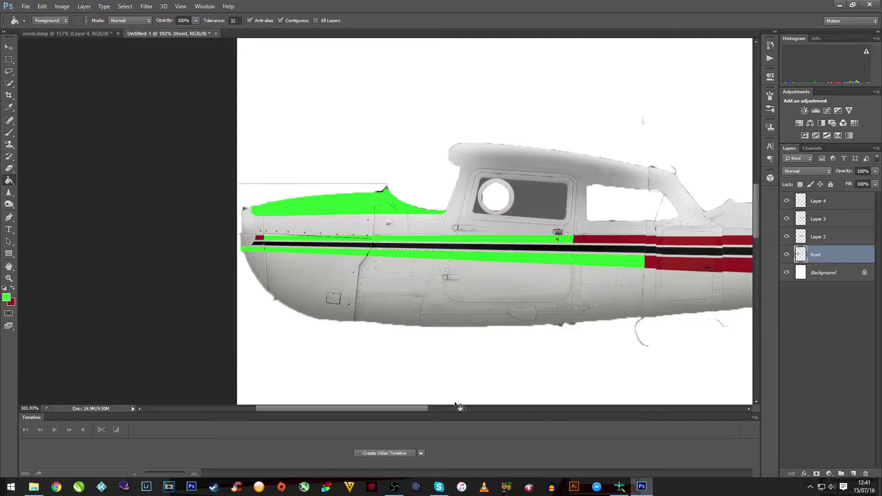
left_click_drag(394, 407, 475, 409)
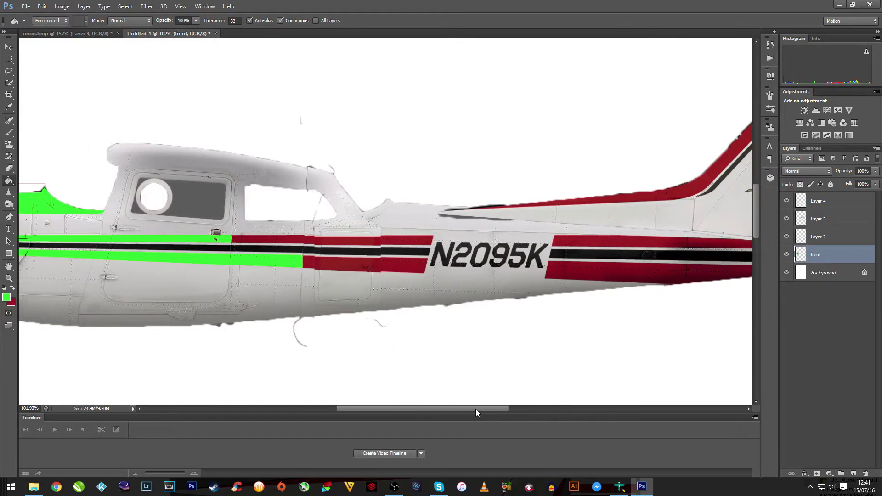
left_click(277, 241)
left_click(305, 261)
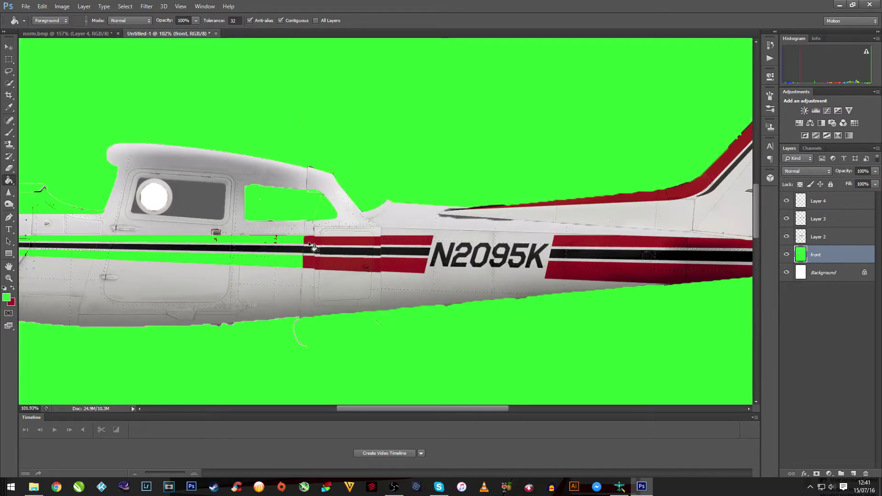
key("ctrl+z")
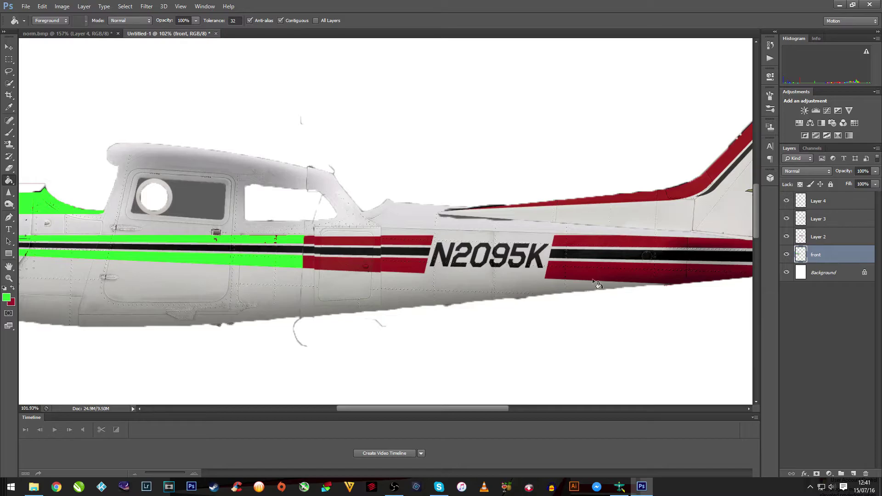
Fill all Layer 2 fuselage stripe pieces around N2095K bright green, fore and aft
left_click(812, 237)
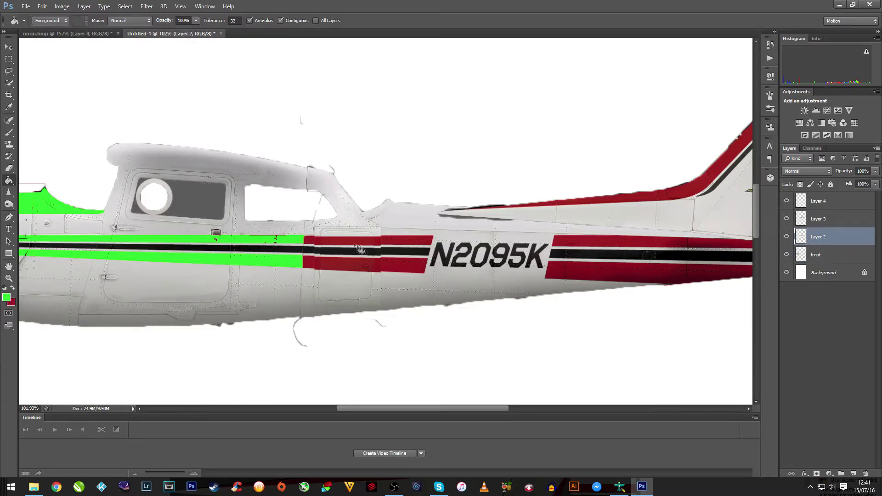
left_click(312, 242)
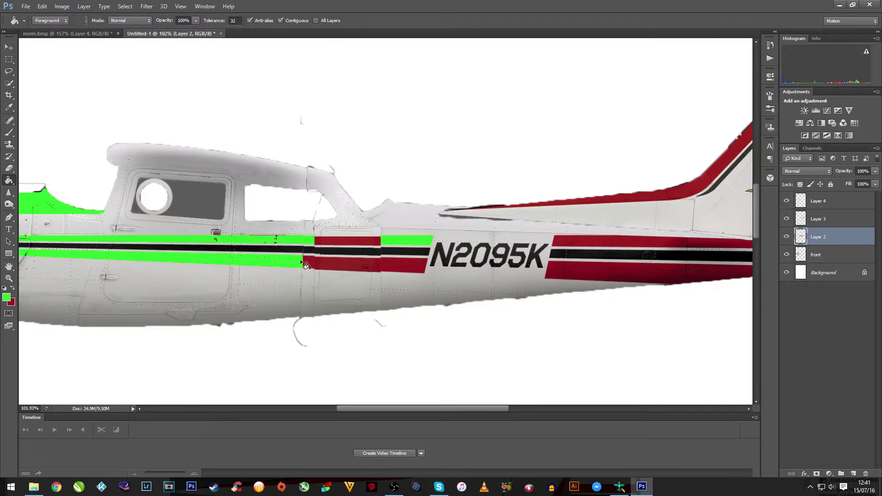
left_click(304, 265)
left_click(405, 266)
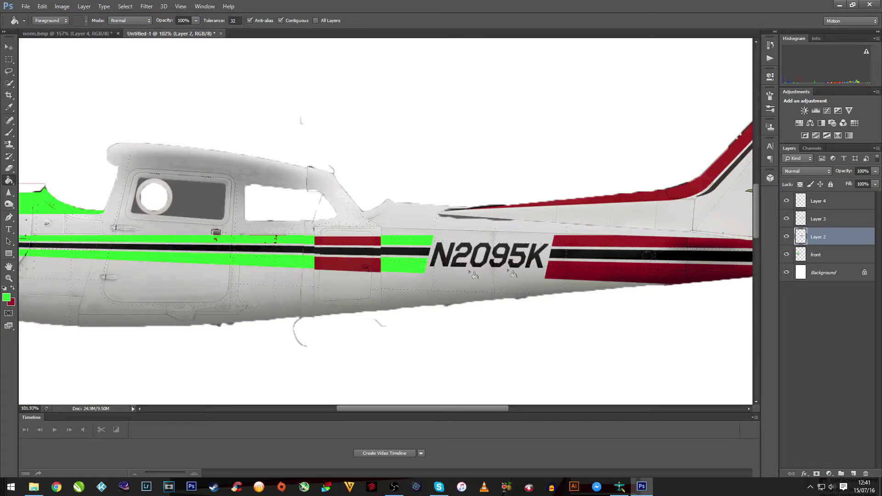
left_click(580, 244)
left_click(581, 277)
left_click(700, 276)
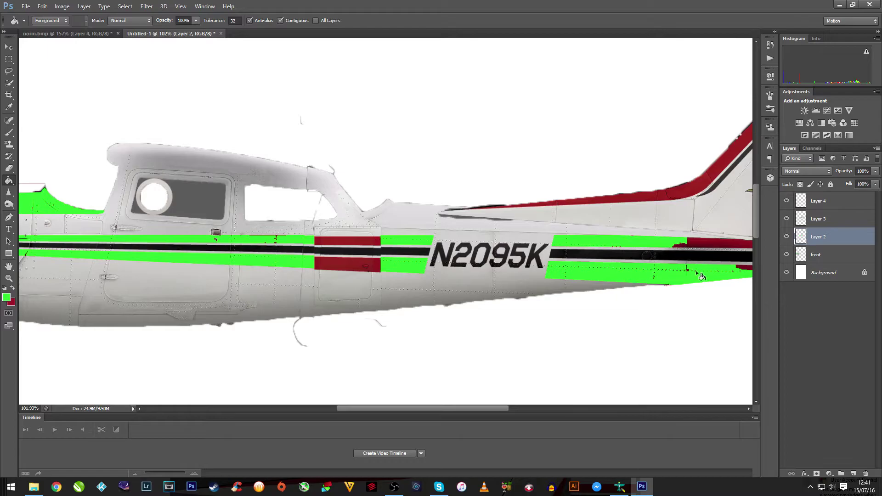
left_click(708, 240)
left_click(685, 245)
left_click(710, 247)
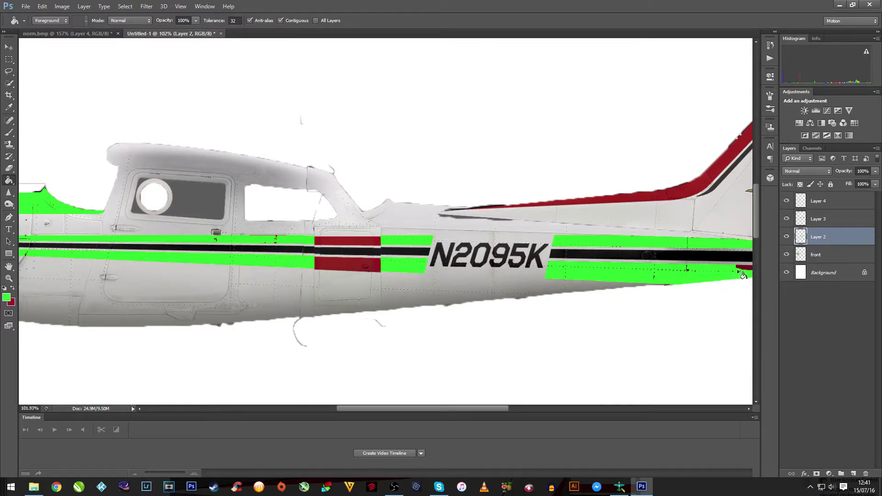
Try recolouring the red blocks by the door on Layers 3 and 4, undoing the overfills
left_click(814, 219)
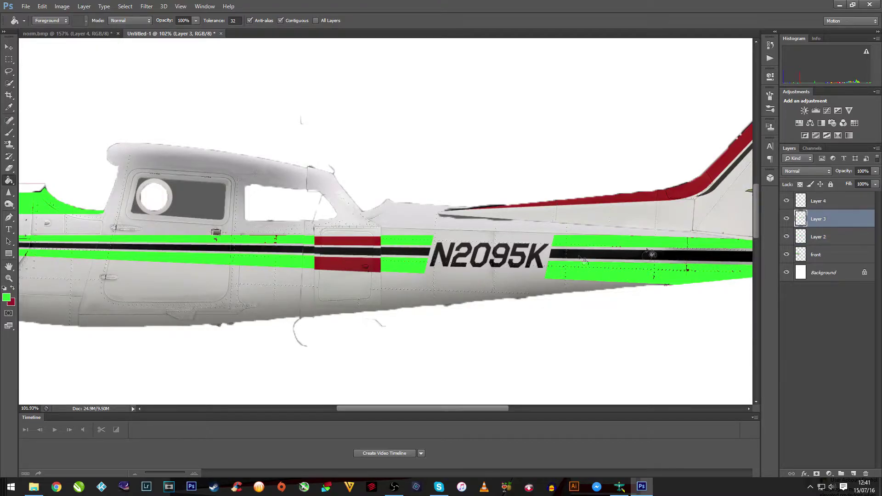
left_click(347, 244)
key("ctrl+z")
left_click(825, 204)
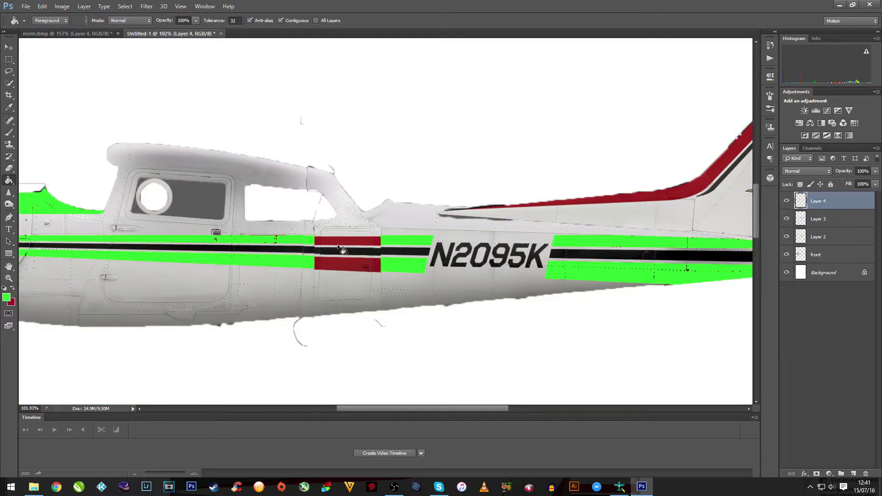
key("ctrl+z")
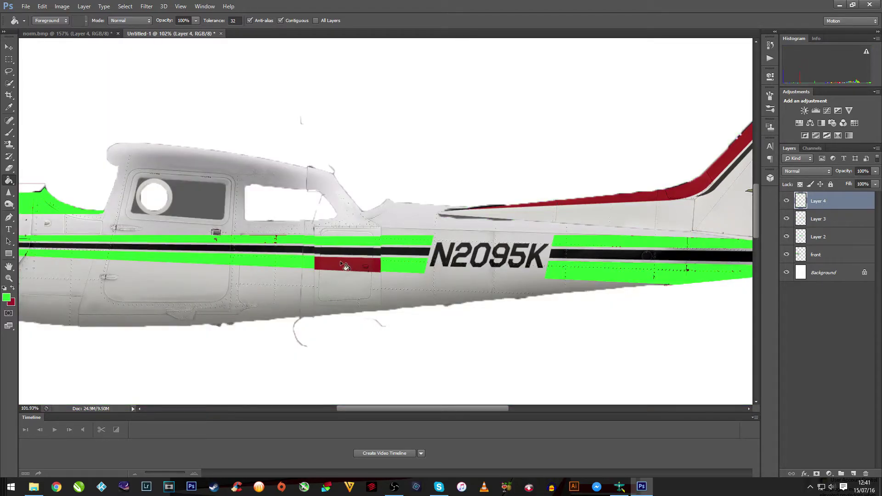
key("ctrl+z")
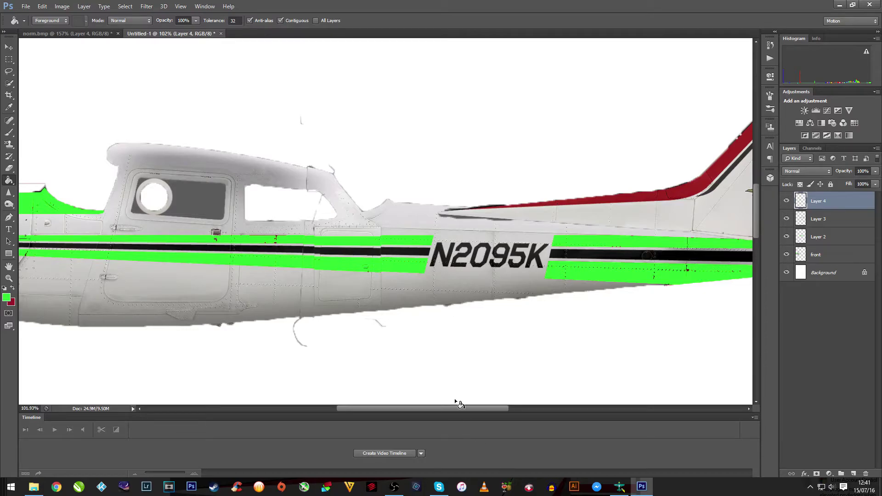
left_click_drag(461, 408, 558, 408)
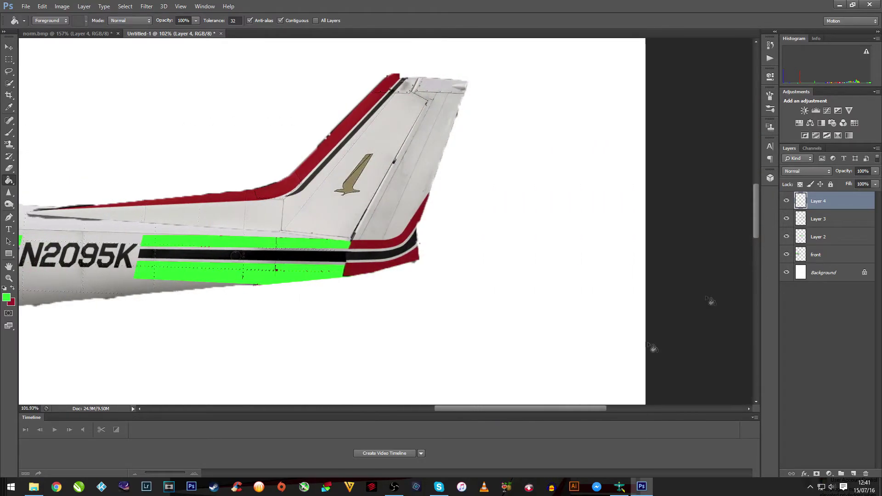
Fill the tail's top-edge stripe green on Layer 3, then toggle Layers 2 and 3 to check
left_click(787, 219)
left_click(787, 219)
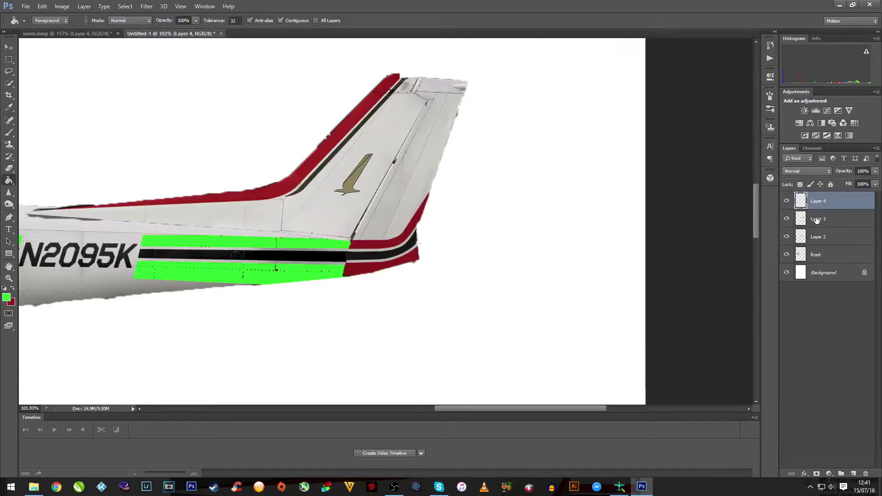
left_click(822, 219)
left_click(335, 135)
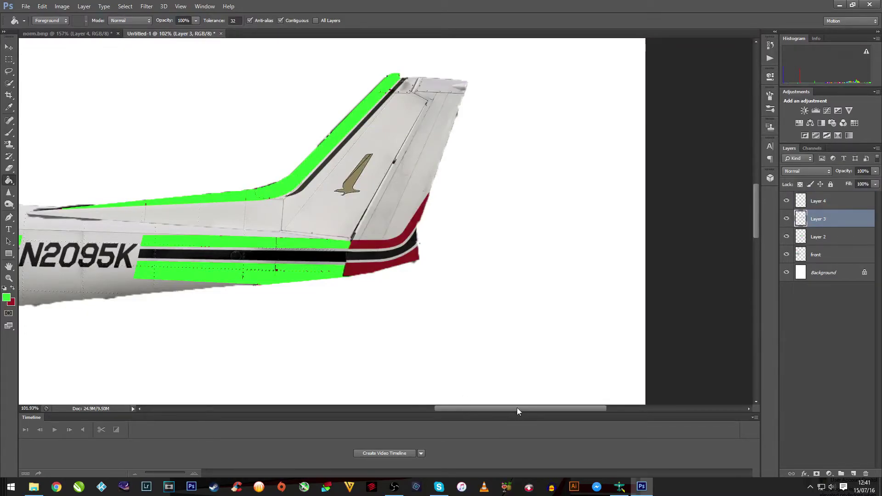
left_click_drag(516, 412, 440, 403)
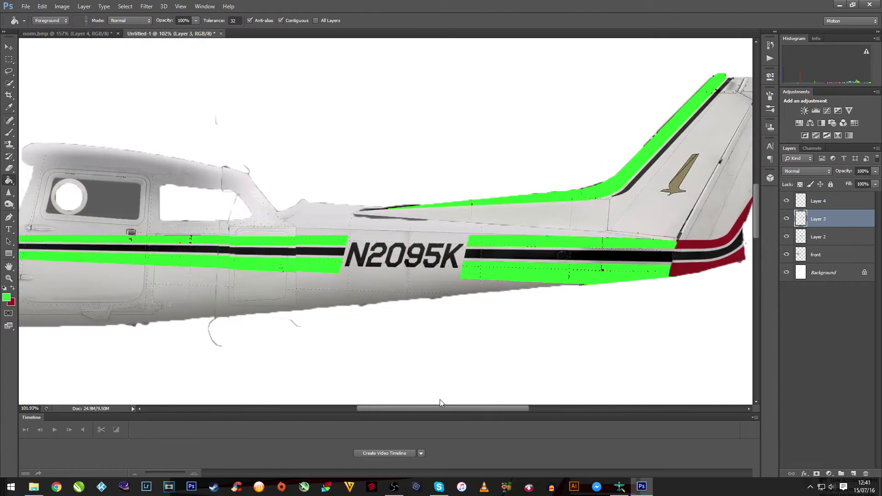
left_click(787, 219)
left_click(787, 219)
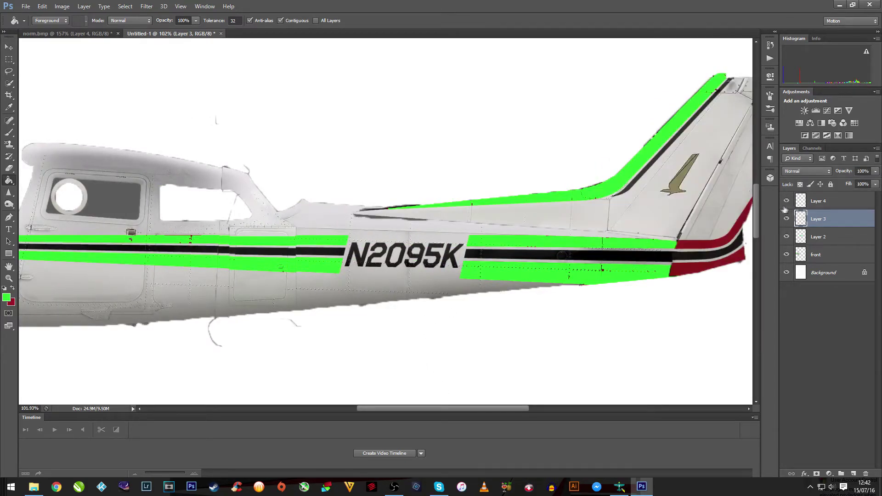
left_click(786, 237)
left_click(786, 236)
Pick up the fuselage light grey and try filling the N, undoing the canvas-wide fill
left_click(9, 107)
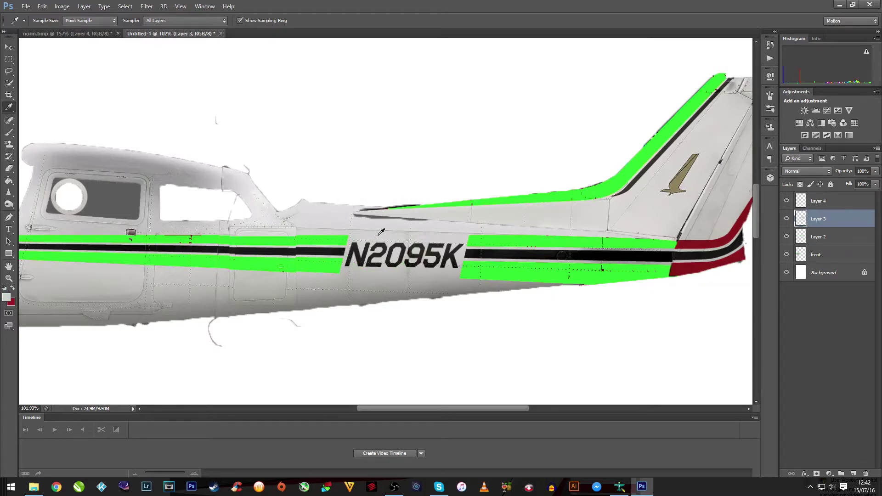
left_click(8, 180)
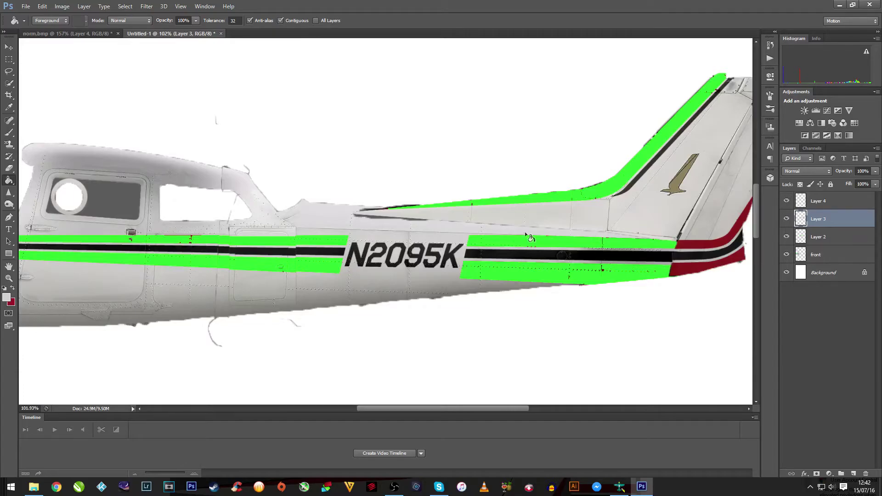
scroll(285, 248, "up", 5)
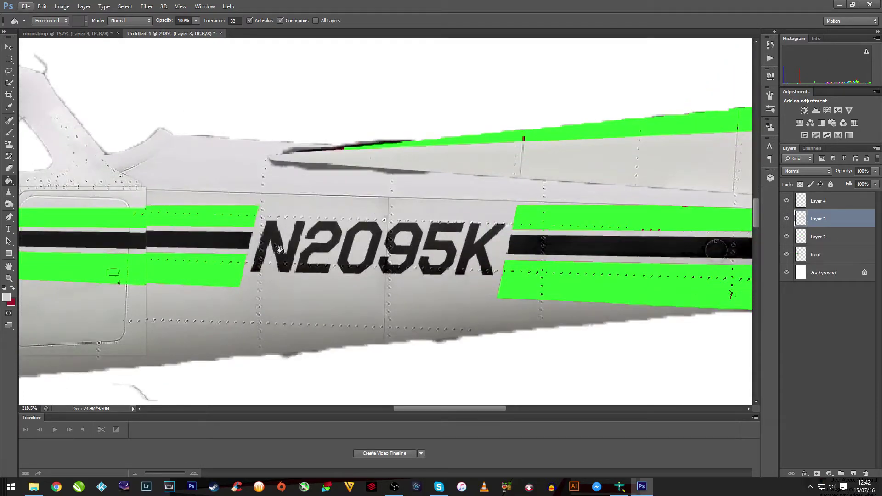
left_click(275, 245)
key("ctrl+z")
Retry the grey fill while checking Layers 2 and 3, undoing each canvas-wide fill
left_click(278, 243)
key("ctrl+z")
left_click(789, 220)
left_click(788, 221)
left_click(786, 236)
left_click(786, 237)
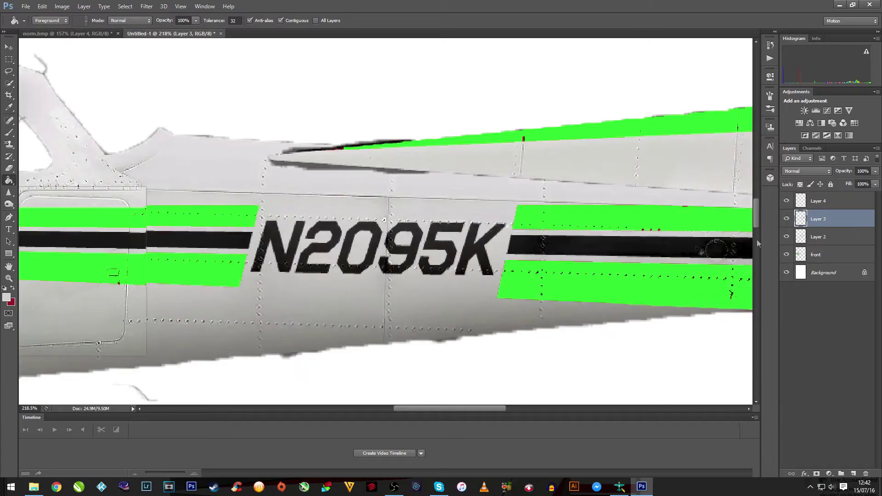
left_click(274, 244)
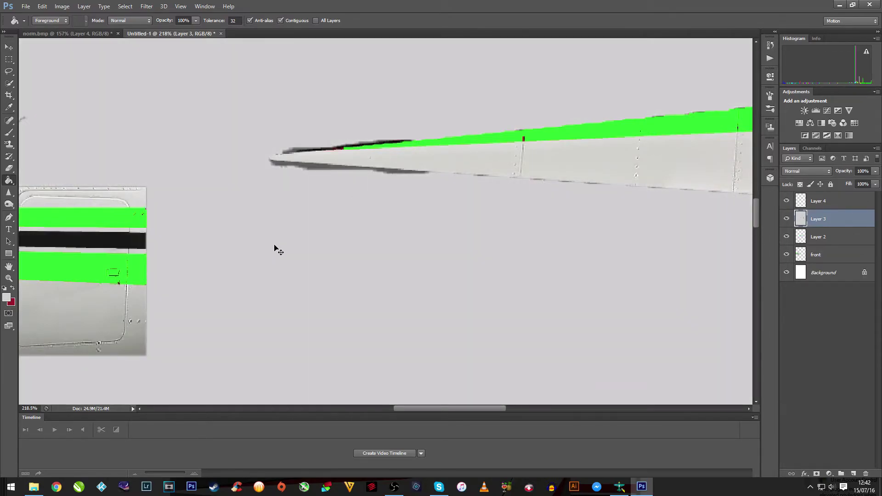
key("ctrl+z")
On Layer 2, fill the N, 2, 0, 9, 5 and K of N2095K light grey
left_click(825, 236)
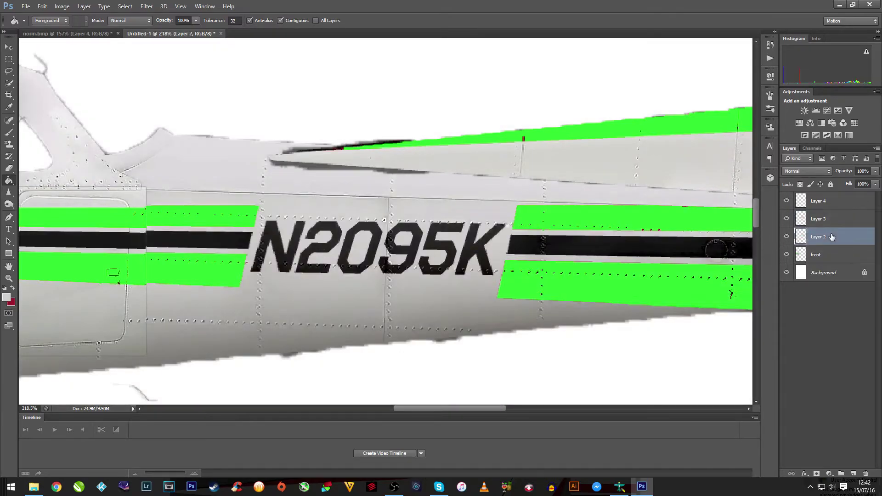
left_click(273, 227)
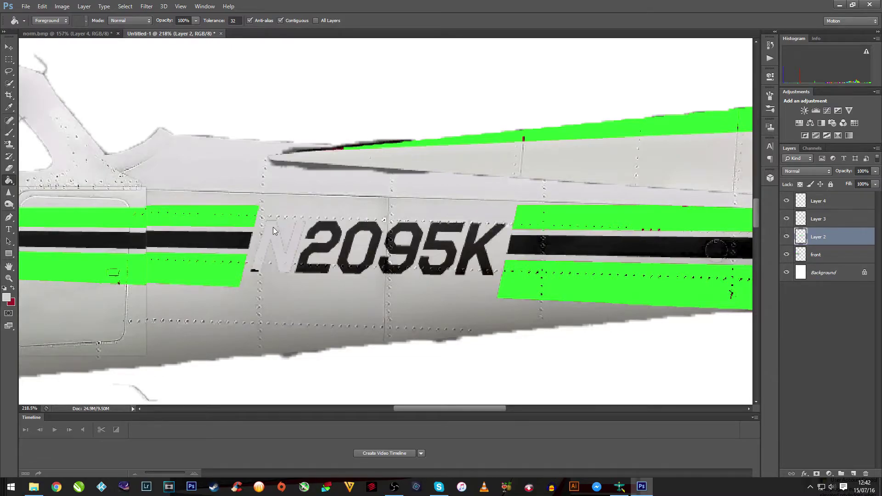
left_click(332, 227)
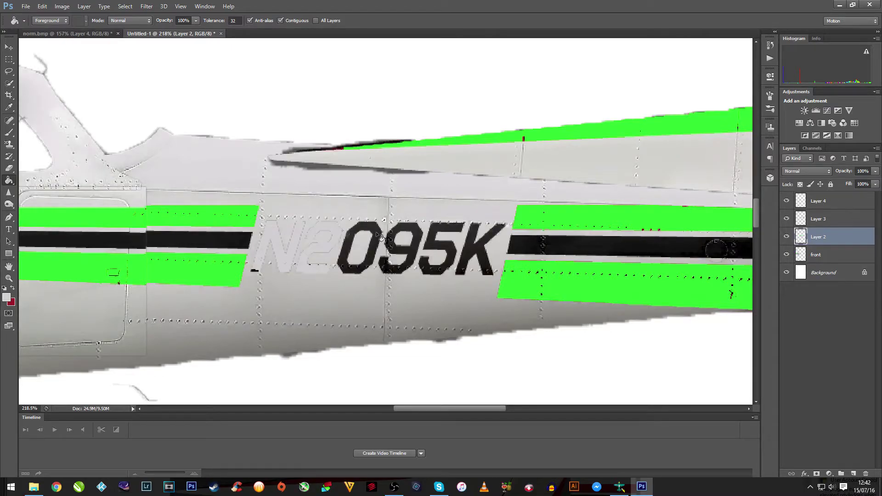
left_click(358, 227)
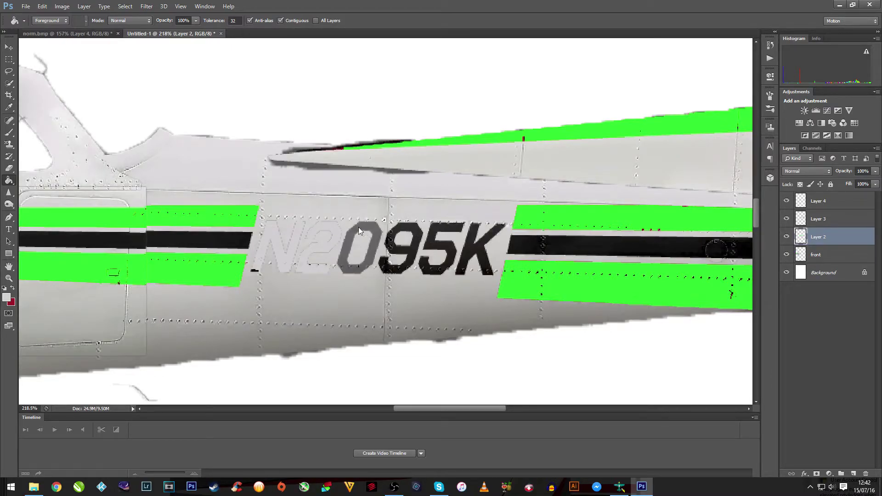
left_click(414, 230)
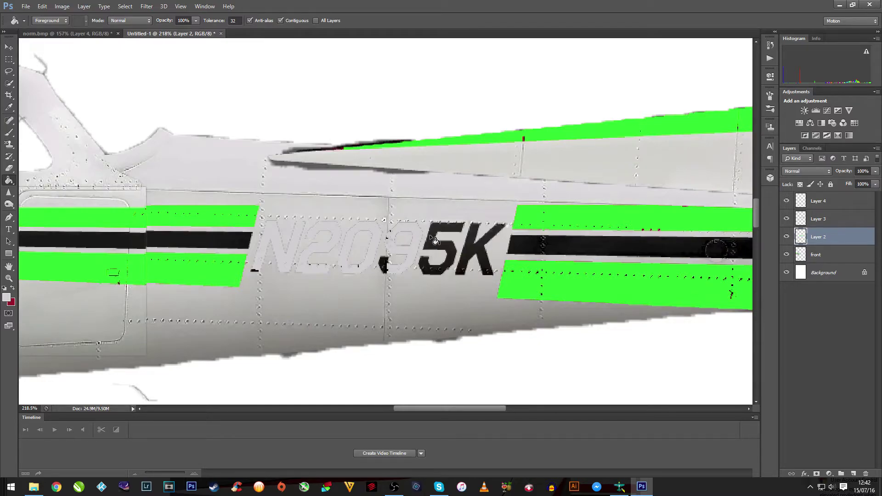
left_click(435, 240)
left_click(480, 242)
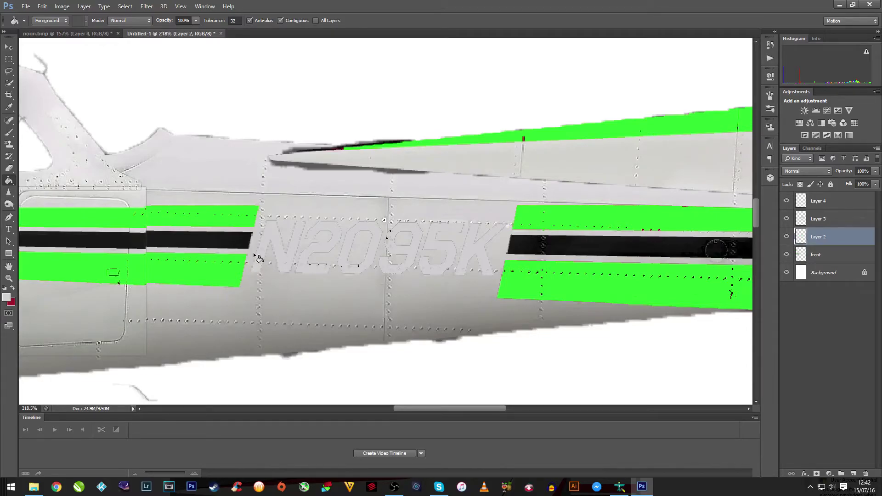
Brush sampled fuselage grey over the N and 95K outlines and rivets, then zoom back out
left_click(8, 133)
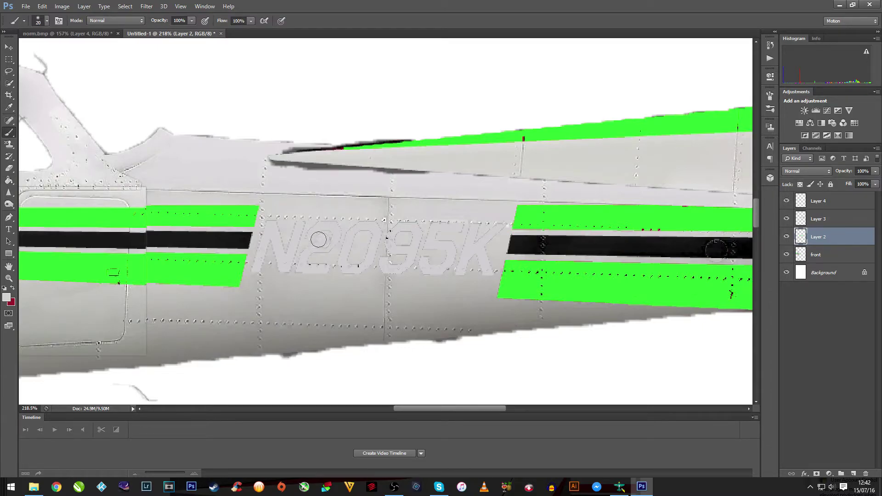
scroll(275, 228, "up", 5)
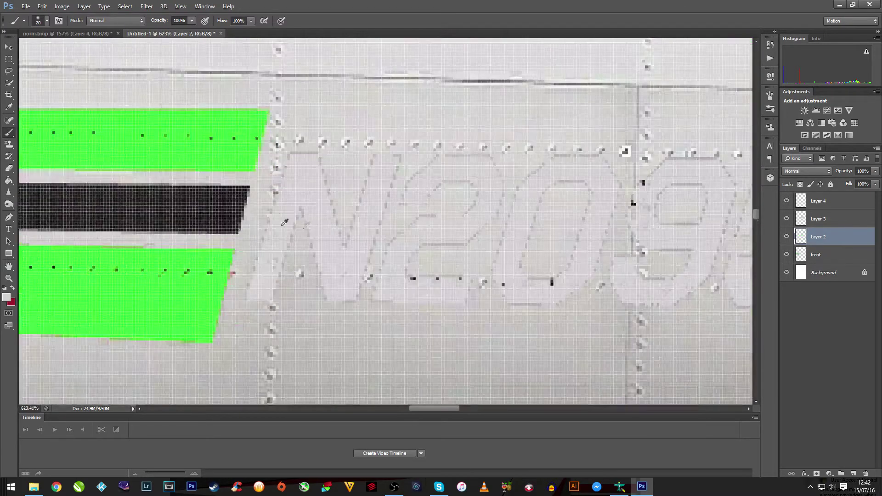
left_click(285, 222, "alt")
mouse_move(285, 222)
left_mouse_down()
mouse_move(277, 172)
mouse_move(290, 173)
mouse_move(255, 282)
mouse_move(290, 299)
mouse_move(309, 183)
mouse_move(290, 166)
mouse_move(329, 177)
mouse_move(322, 288)
mouse_move(358, 294)
mouse_move(353, 211)
mouse_move(365, 181)
mouse_move(506, 177)
mouse_move(481, 226)
mouse_move(411, 207)
mouse_move(394, 250)
mouse_move(399, 289)
mouse_move(448, 278)
mouse_move(388, 247)
mouse_move(485, 295)
mouse_move(533, 284)
mouse_move(521, 217)
mouse_move(551, 173)
mouse_move(596, 174)
mouse_move(598, 219)
mouse_move(555, 294)
mouse_move(580, 294)
mouse_move(614, 169)
left_mouse_up()
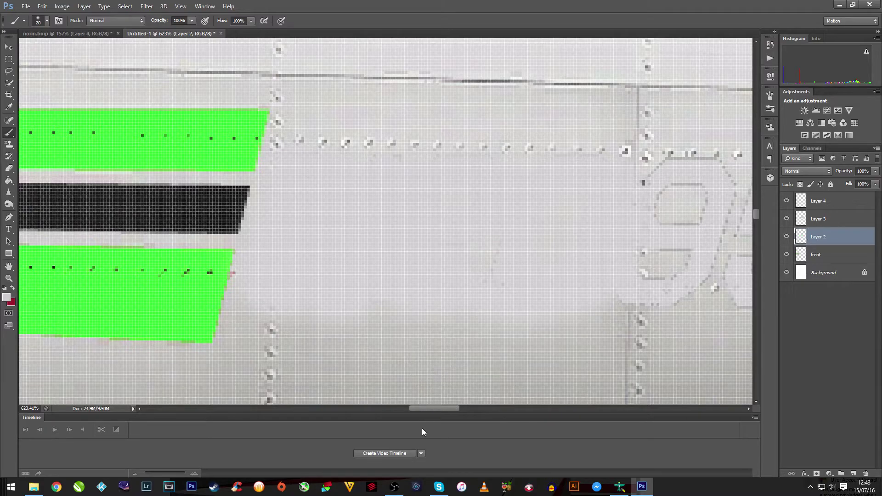
left_click_drag(424, 410, 447, 406)
mouse_move(622, 183)
left_mouse_down()
mouse_move(564, 193)
mouse_move(314, 176)
mouse_move(330, 228)
mouse_move(290, 298)
mouse_move(395, 289)
mouse_move(354, 226)
mouse_move(361, 255)
mouse_move(340, 194)
mouse_move(430, 227)
mouse_move(409, 290)
mouse_move(484, 284)
mouse_move(469, 203)
mouse_move(493, 212)
mouse_move(566, 211)
mouse_move(595, 196)
mouse_move(580, 259)
mouse_move(588, 304)
mouse_move(530, 242)
left_mouse_up()
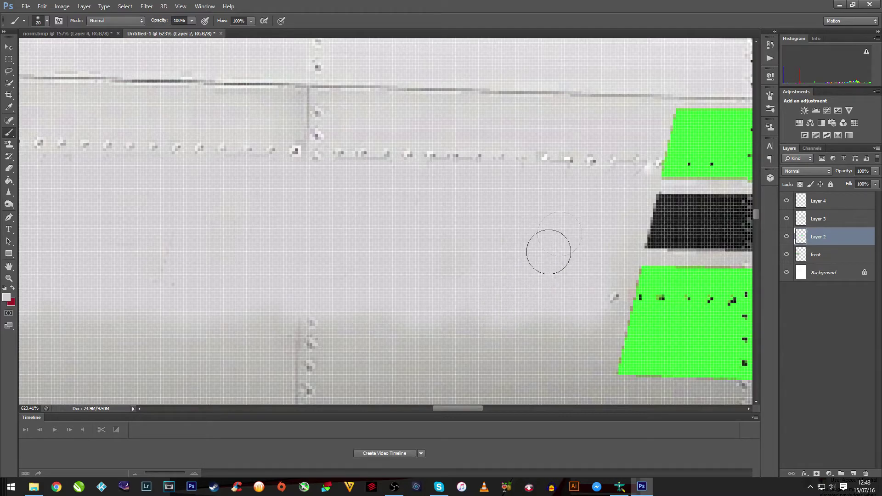
scroll(207, 234, "down", 5)
scroll(208, 235, "down", 2)
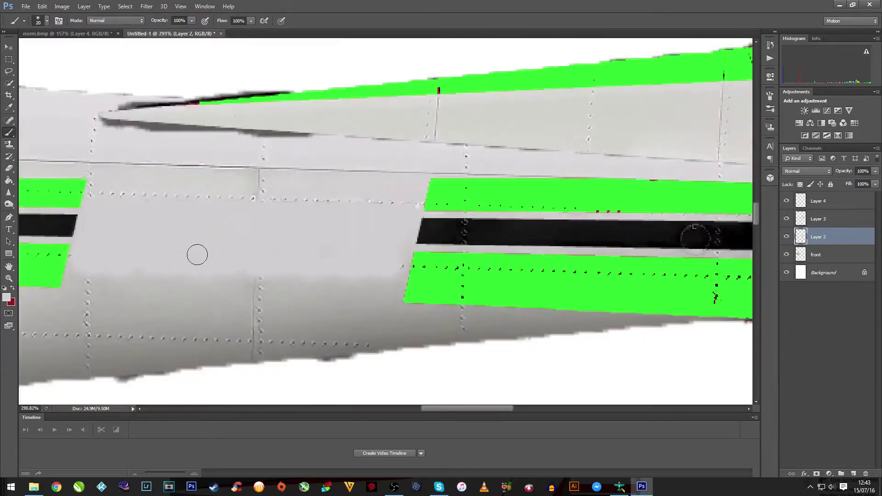
scroll(183, 245, "down", 5)
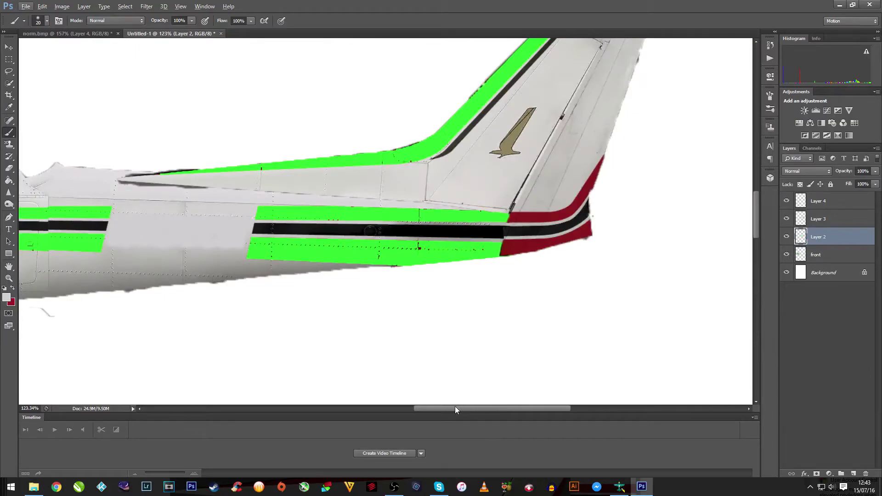
left_click_drag(455, 409, 393, 409)
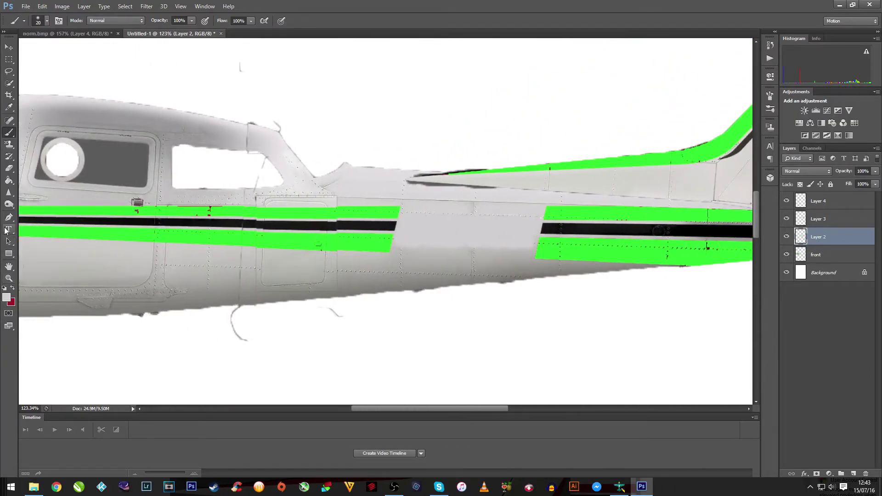
Add 11 pt Showcard Gothic 'G-ROLLY' text on the blank fuselage panel and centre it
left_click(6, 229)
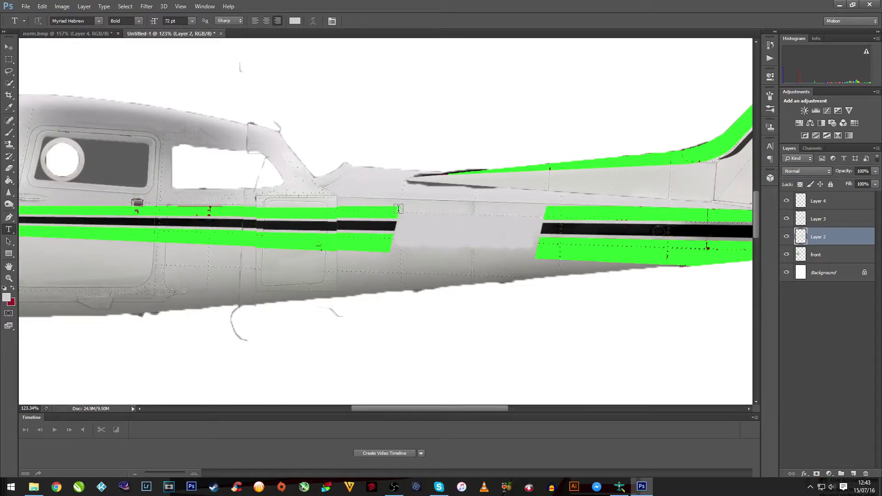
left_click_drag(400, 207, 542, 257)
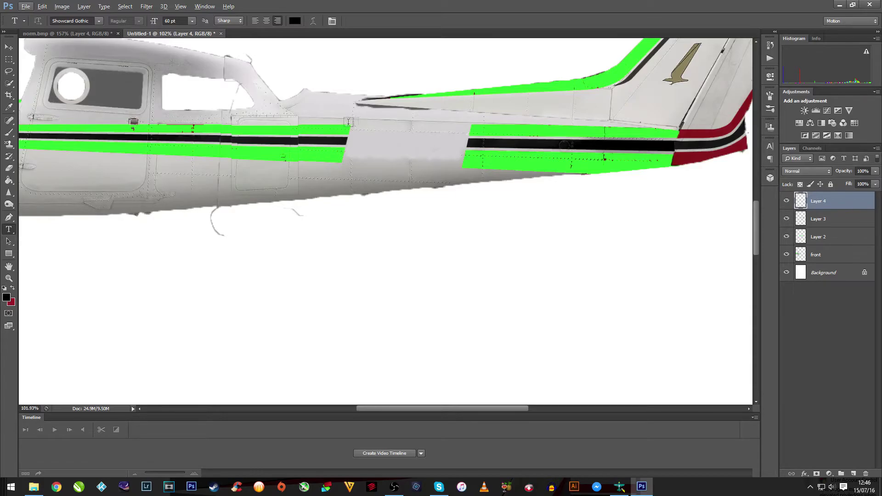
left_click_drag(349, 124, 487, 173)
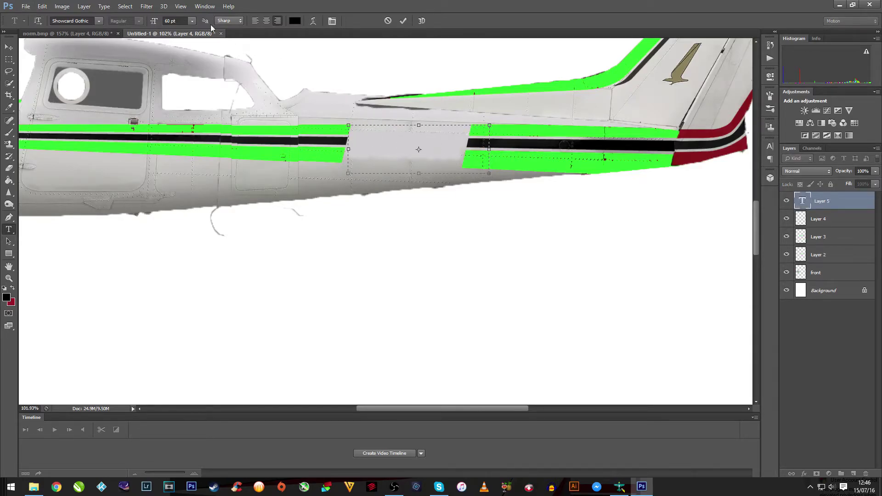
left_click(193, 21)
left_click(202, 86)
type("G-ROLLY")
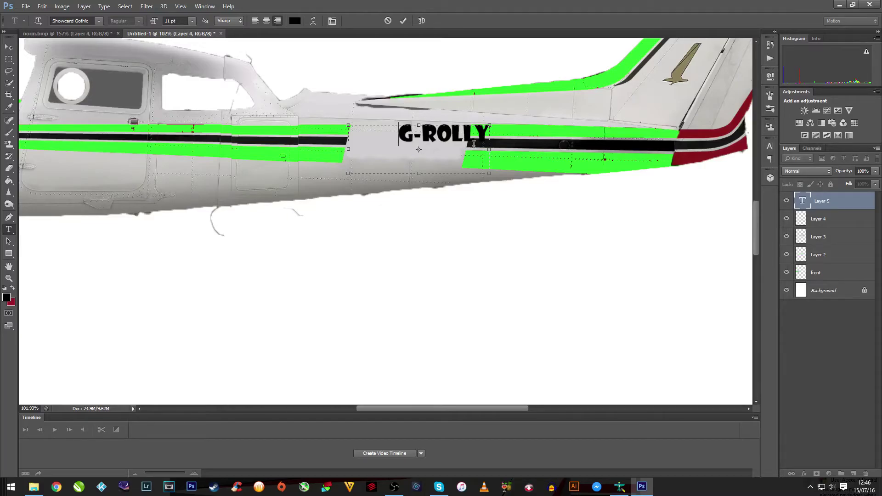
left_click(9, 47)
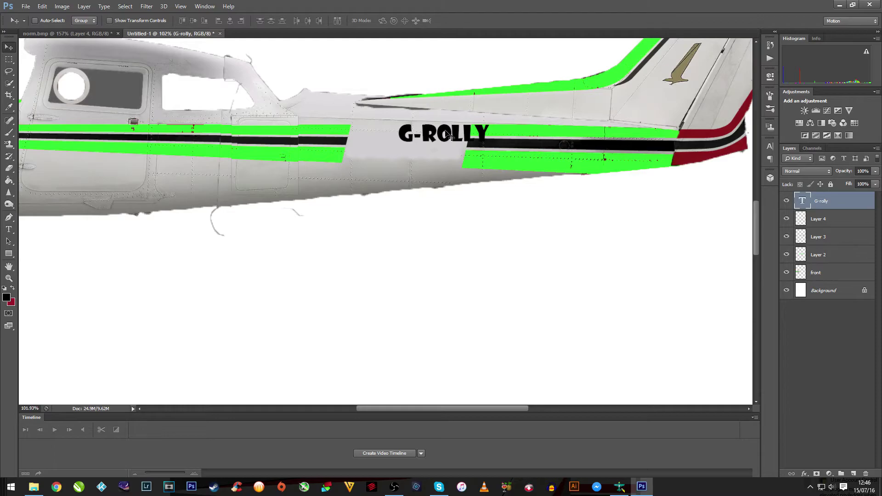
left_click_drag(450, 136, 411, 145)
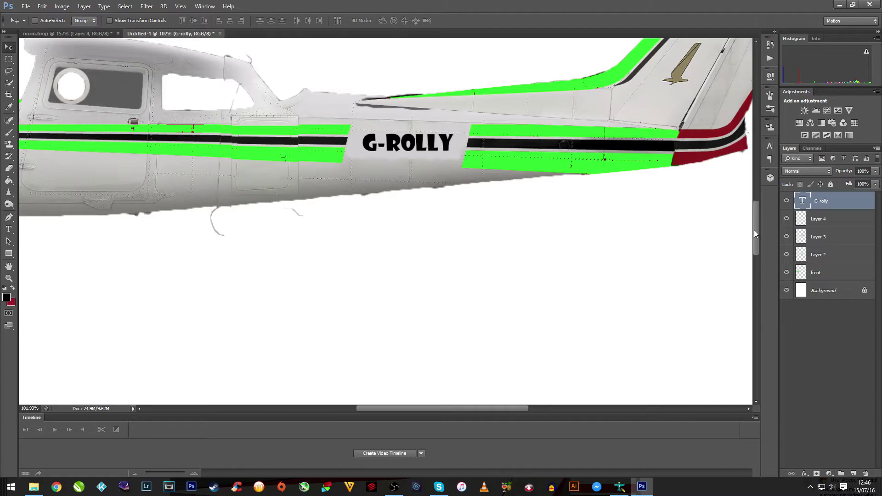
Toggle the G-ROLLY text, tail and middle fuselage layers to check each section
left_click(787, 201)
left_click(787, 201)
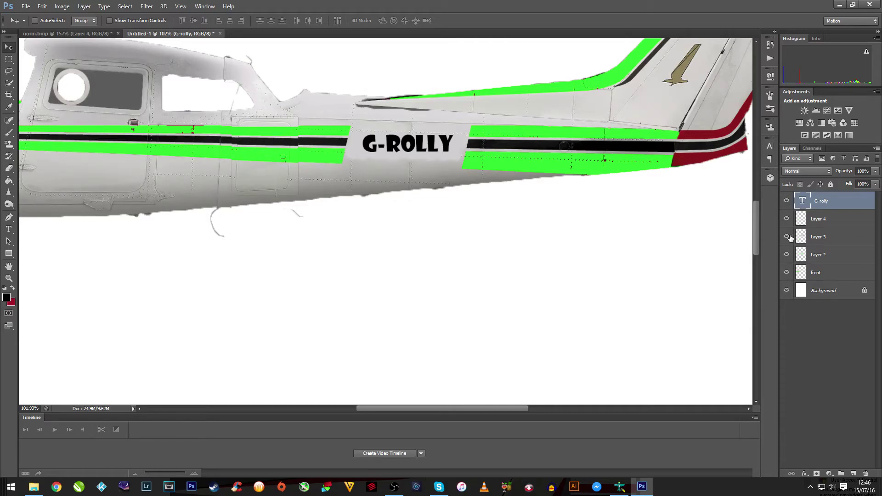
left_click(788, 237)
left_click(789, 239)
left_click(787, 255)
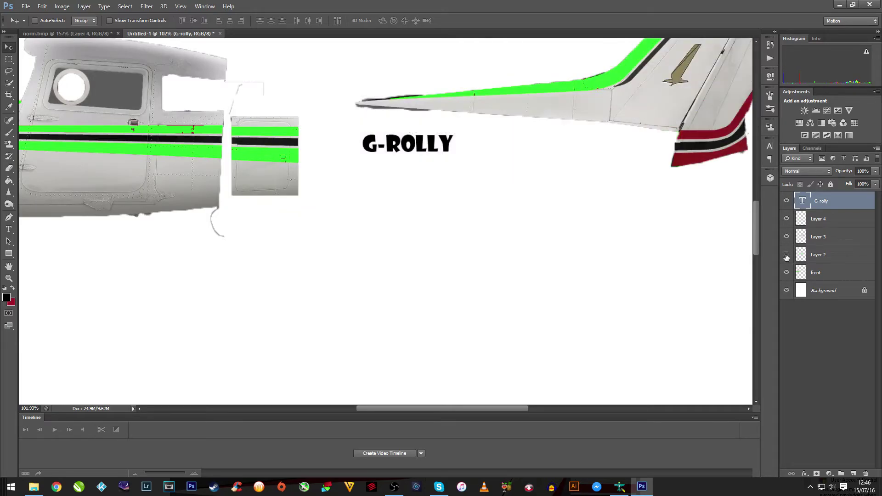
left_click(787, 256)
left_click(787, 256)
left_click(787, 256)
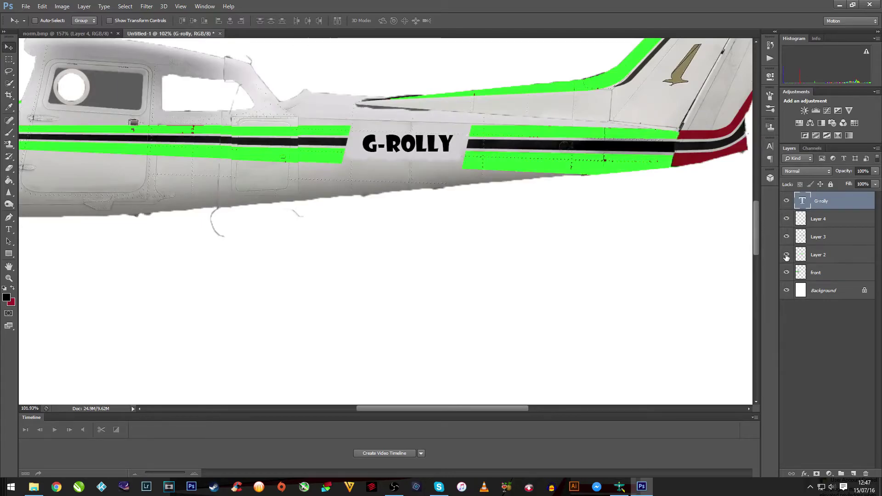
Hide the door panel, tail, front fuselage and white background layers, keeping G-ROLLY text visible
left_click(787, 219)
left_click(787, 237)
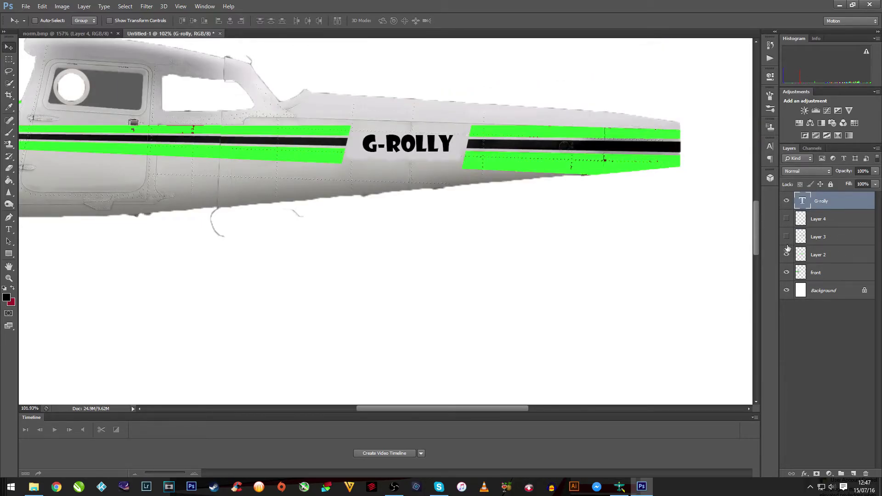
left_click(787, 273)
left_click(787, 290)
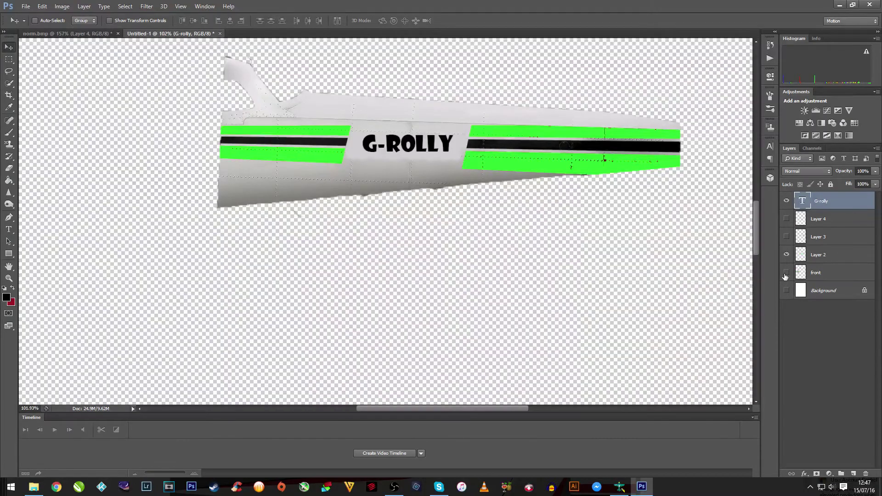
left_click(787, 201)
left_click(787, 201)
Merge the visible layers from Layer 2's context menu into one layer and verify it
right_click(822, 204)
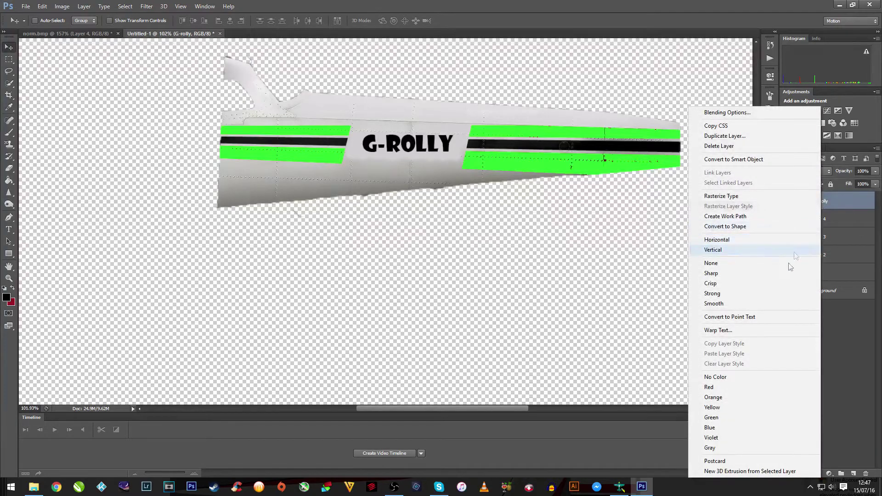
left_click(823, 255)
right_click(830, 256)
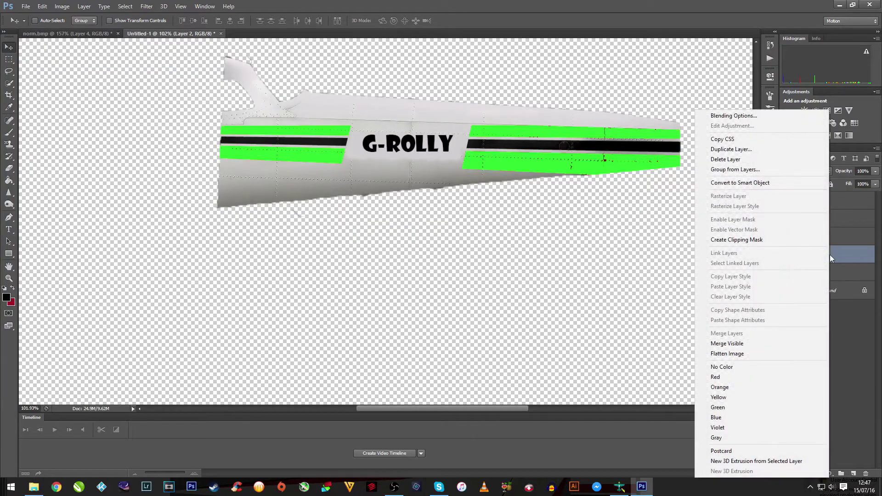
left_click(747, 346)
left_click(788, 238)
left_click(788, 238)
left_click(787, 238)
left_click(788, 238)
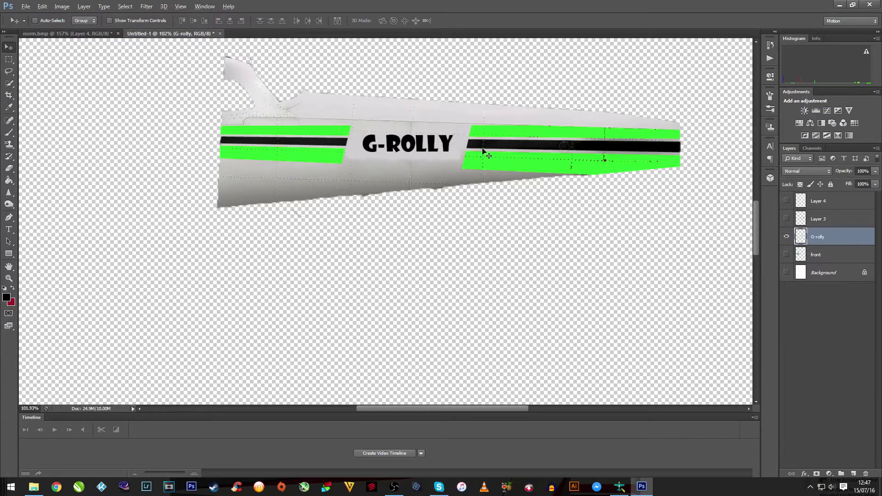
scroll(487, 184, "down", 5)
Select the whole G-ROLLY canvas, then in norm.bmp hide Layers 4 and 2 and select Layer 3
scroll(479, 111, "up", 3)
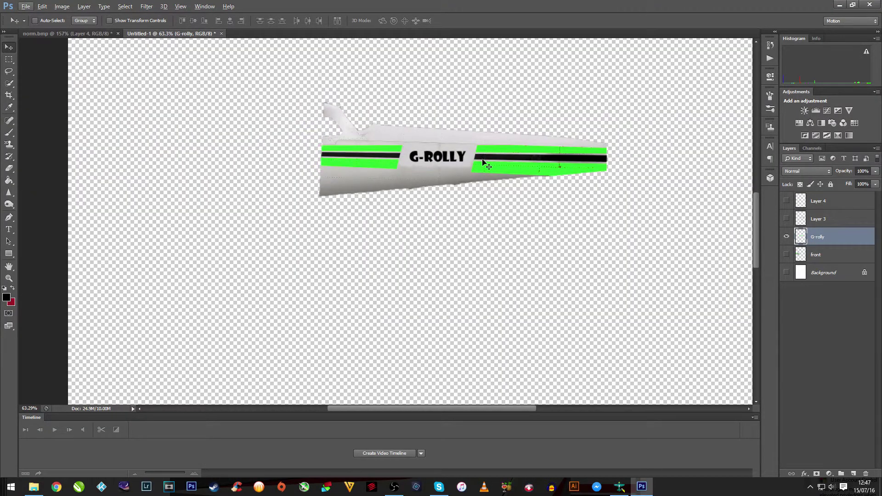
key("ctrl+a")
left_click(56, 34)
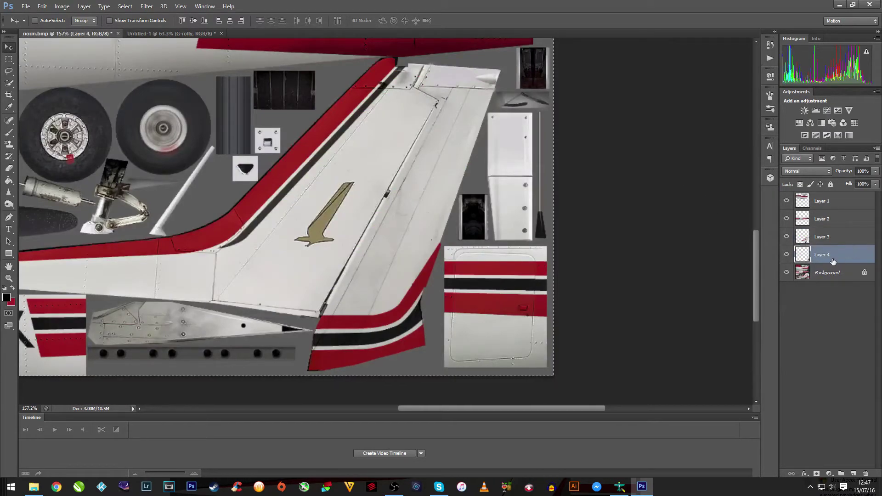
left_click(787, 255)
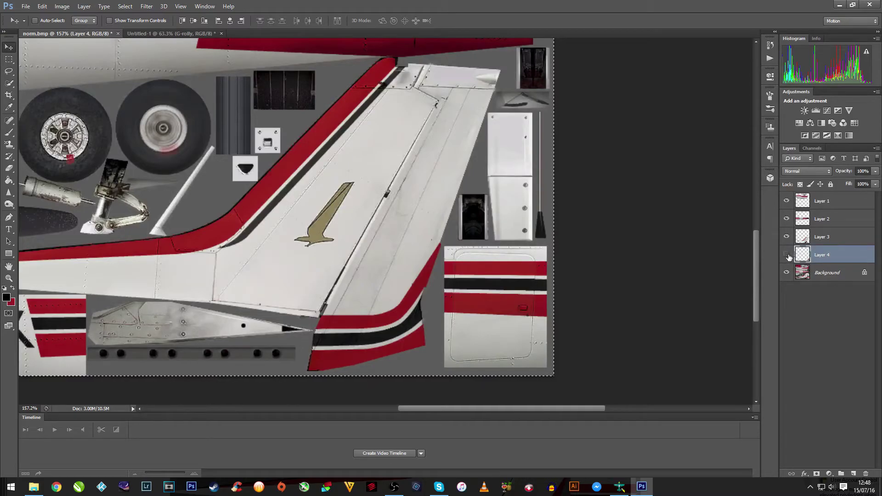
left_click(787, 219)
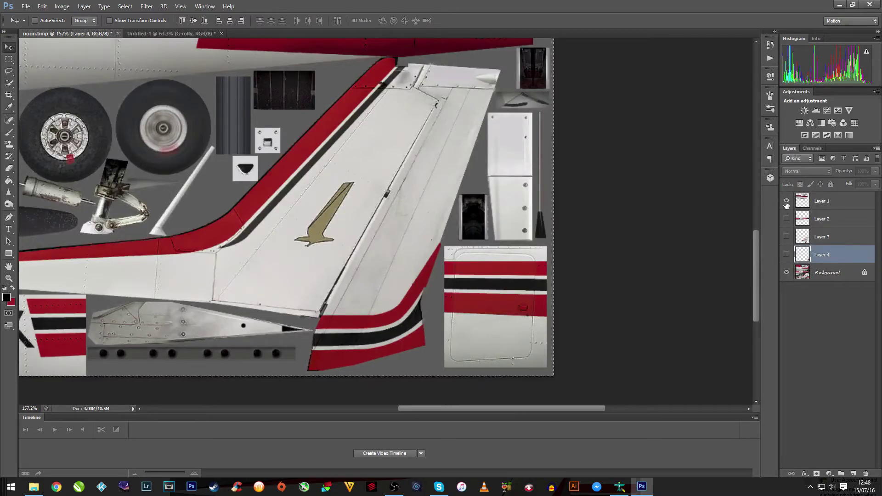
left_click(807, 274)
left_click(804, 257)
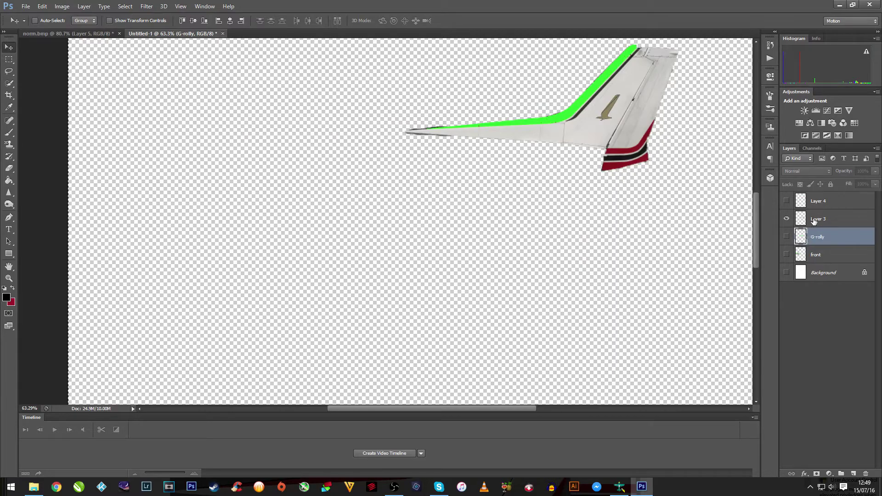
left_click(814, 222)
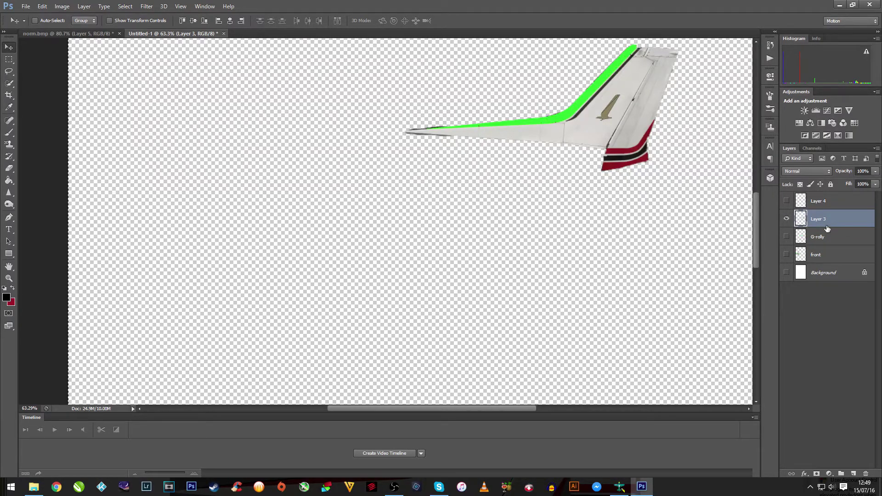
Paste the green-striped tail fin into norm.bmp and line it up over the original tail
left_click(72, 34)
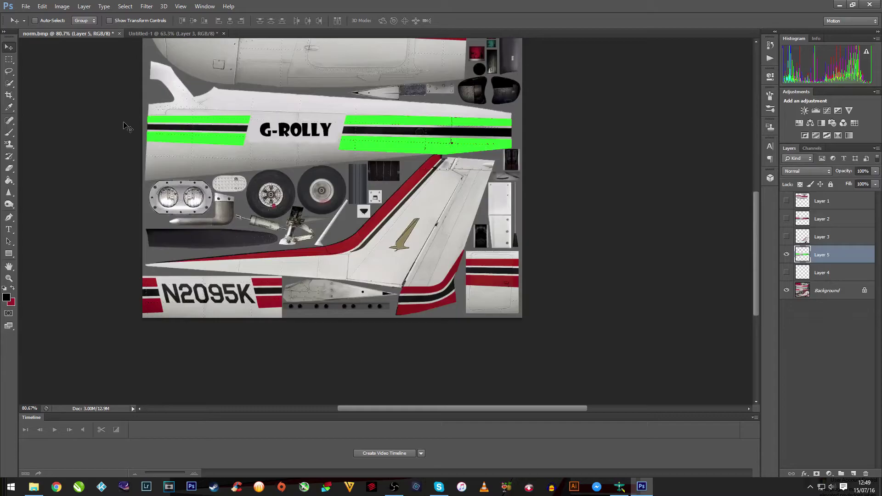
key("ctrl+v")
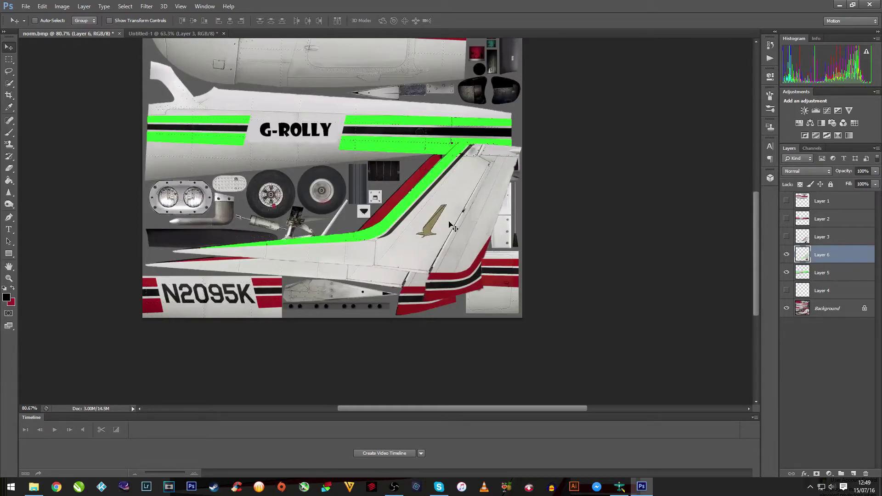
left_click_drag(450, 225, 426, 235)
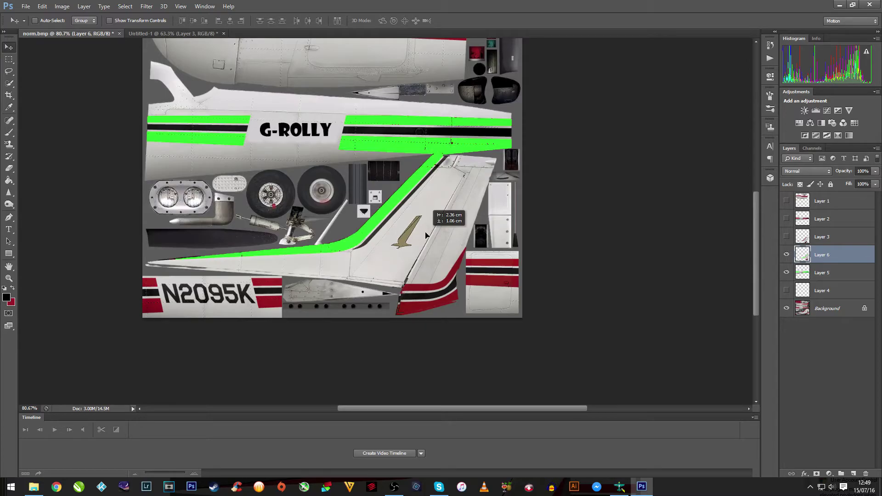
left_click_drag(426, 236, 426, 235)
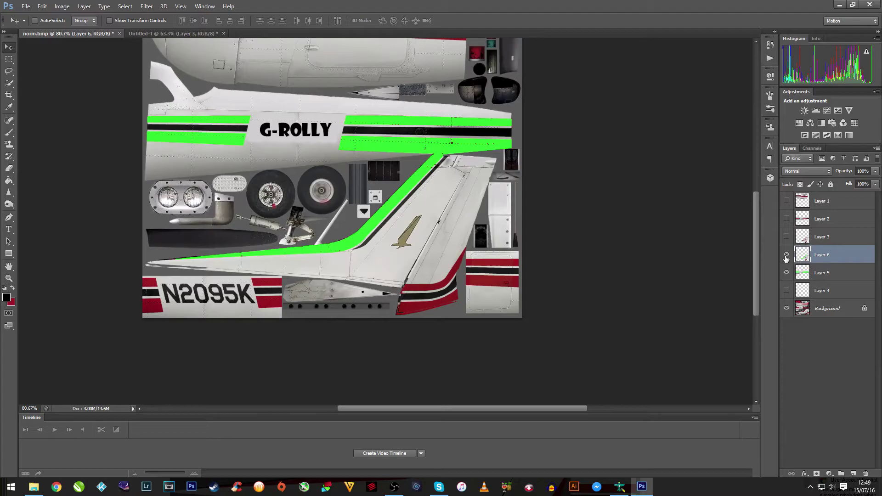
Copy Layer 4's striped block from Untitled-1 and place it on norm.bmp's lower-right panel
left_click(147, 33)
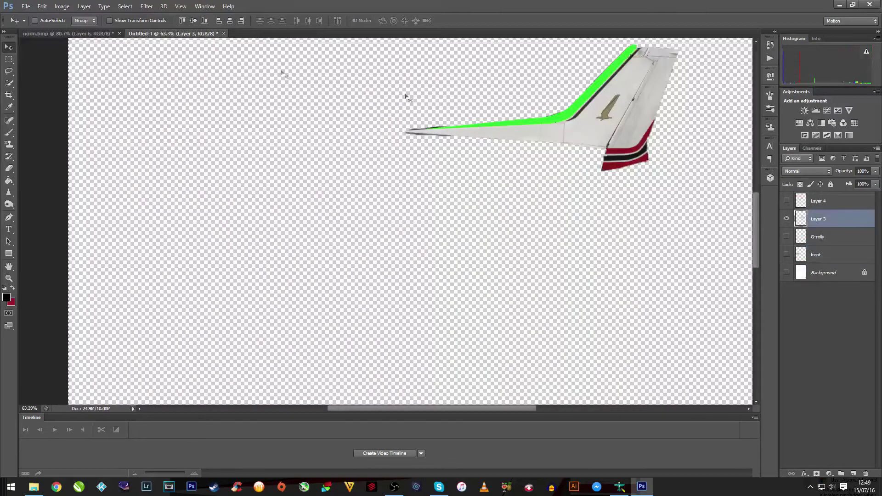
left_click(787, 219)
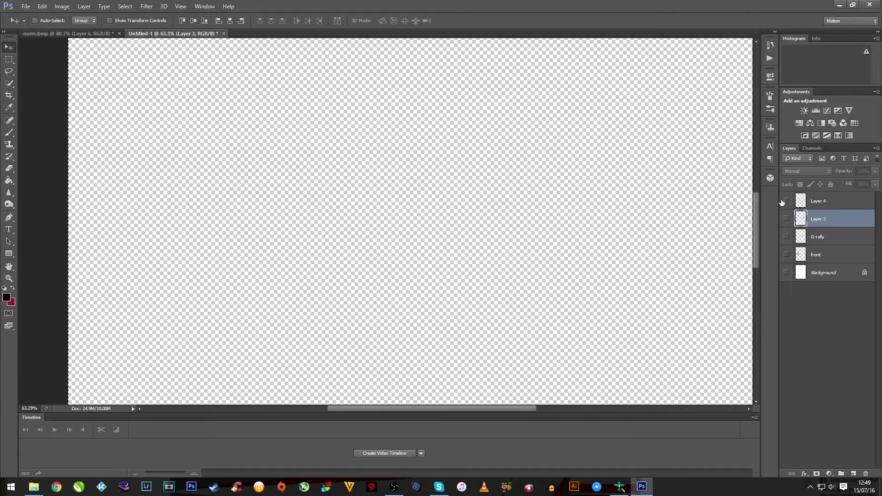
left_click(786, 201)
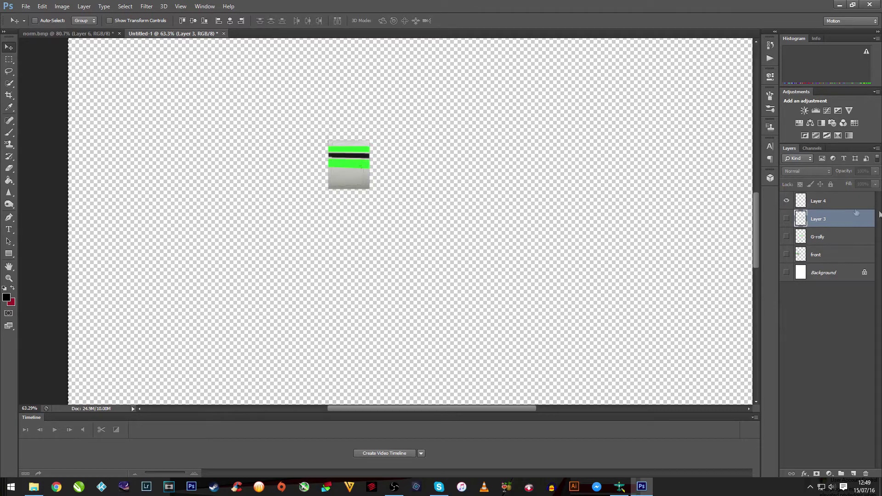
left_click(826, 202)
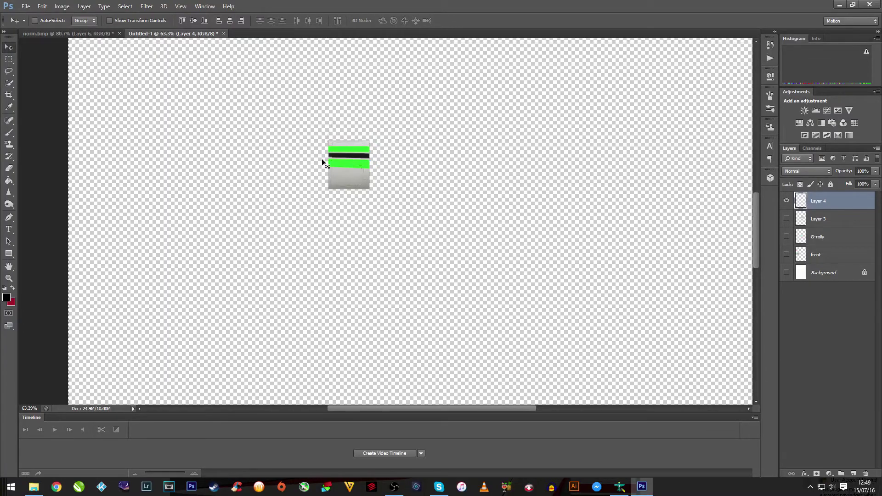
left_click(81, 33)
key("ctrl+v")
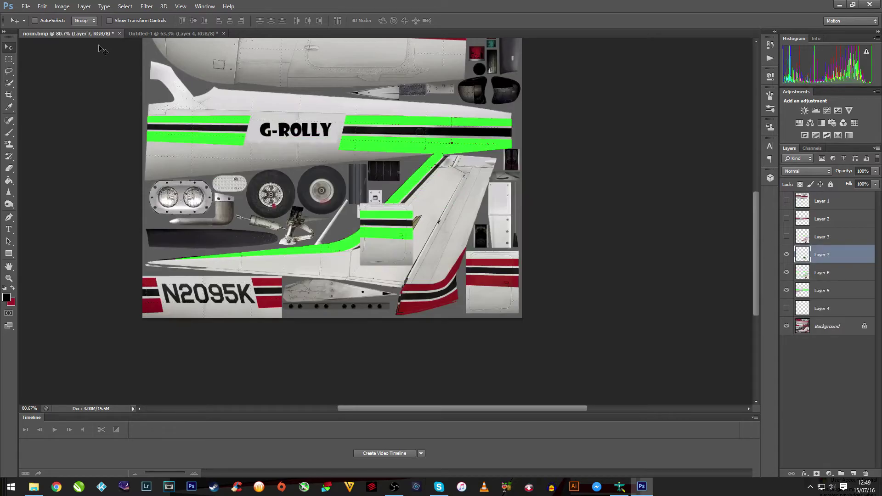
left_click_drag(400, 227, 481, 285)
scroll(474, 279, "up", 5)
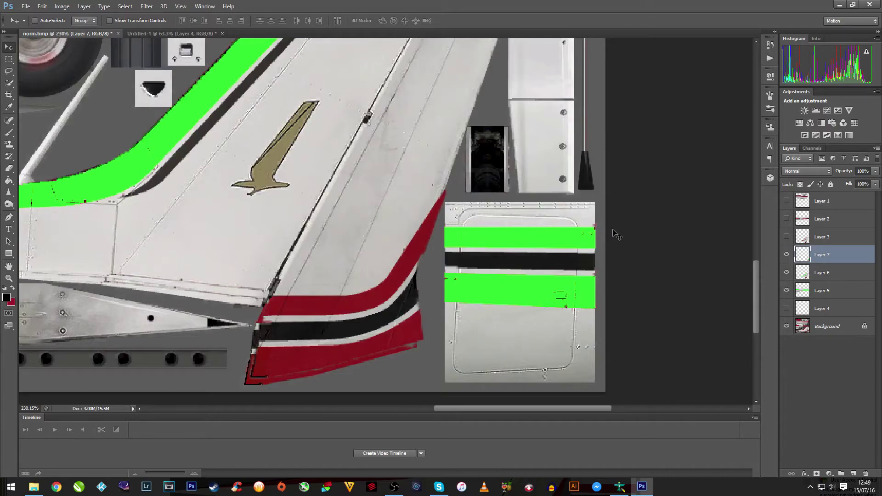
scroll(625, 235, "down", 5)
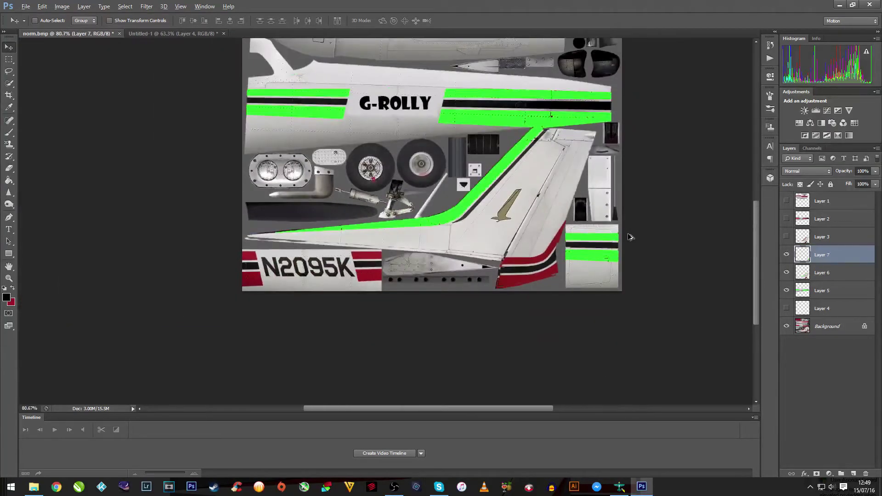
scroll(630, 237, "down", 1)
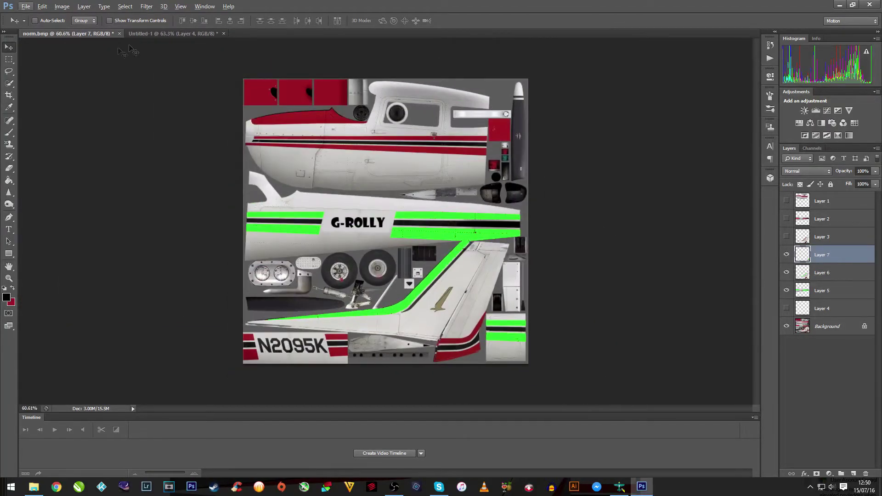
Drag the green-striped front layer into norm.bmp and align it over the upper cabin panel
left_click(145, 33)
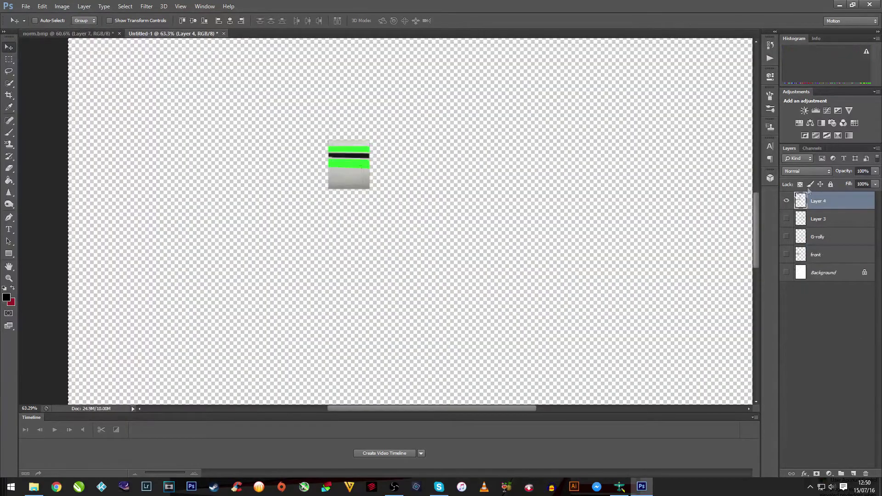
left_click(787, 201)
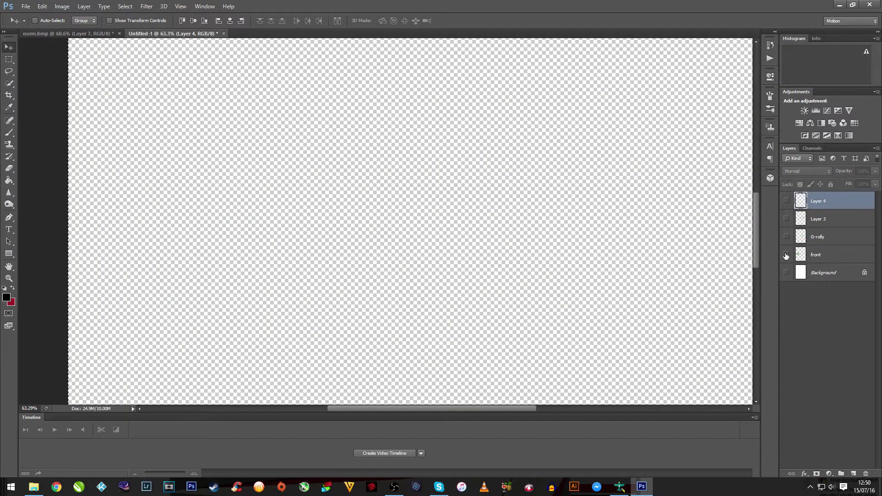
left_click(787, 255)
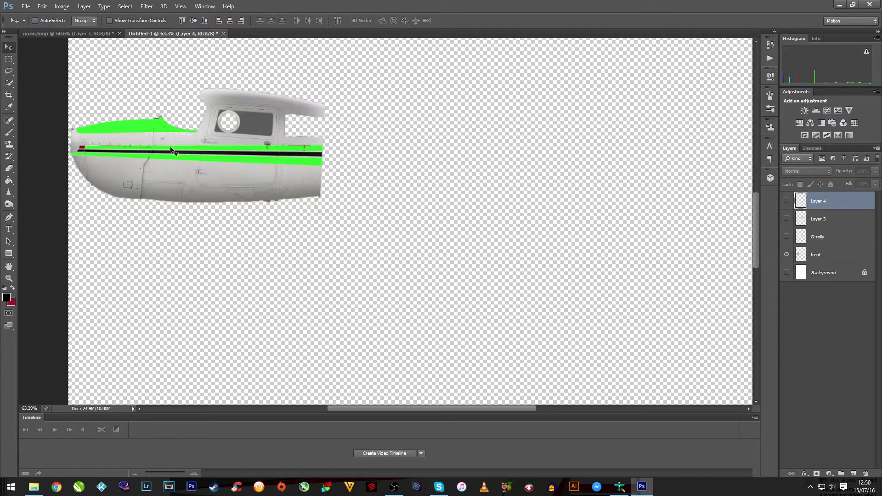
left_click(821, 256)
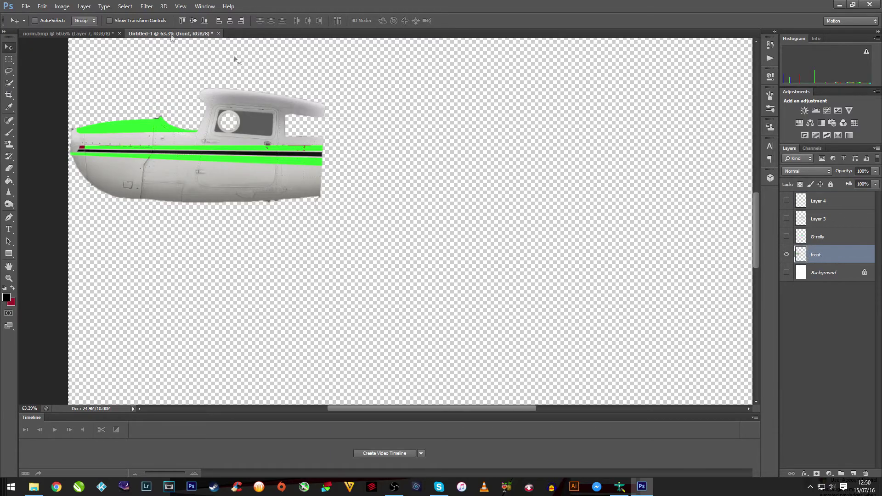
left_click(96, 34)
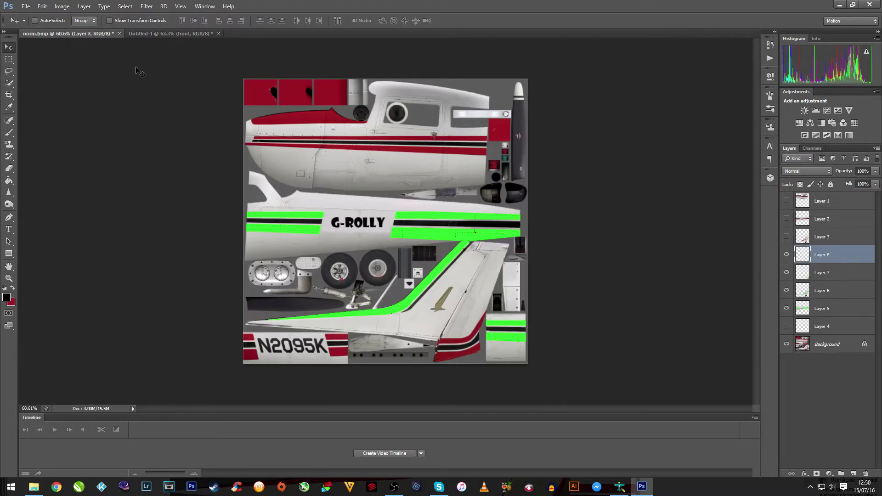
left_click_drag(137, 70, 411, 207)
left_click_drag(407, 245, 396, 163)
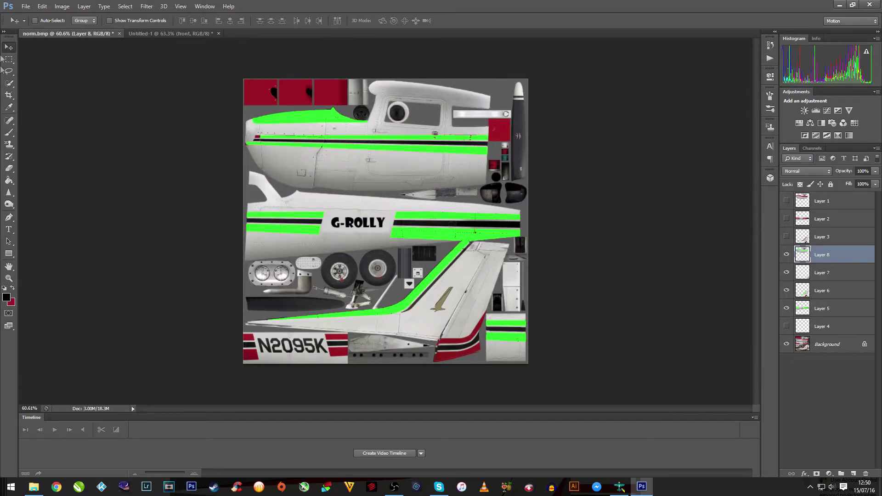
left_click(32, 7)
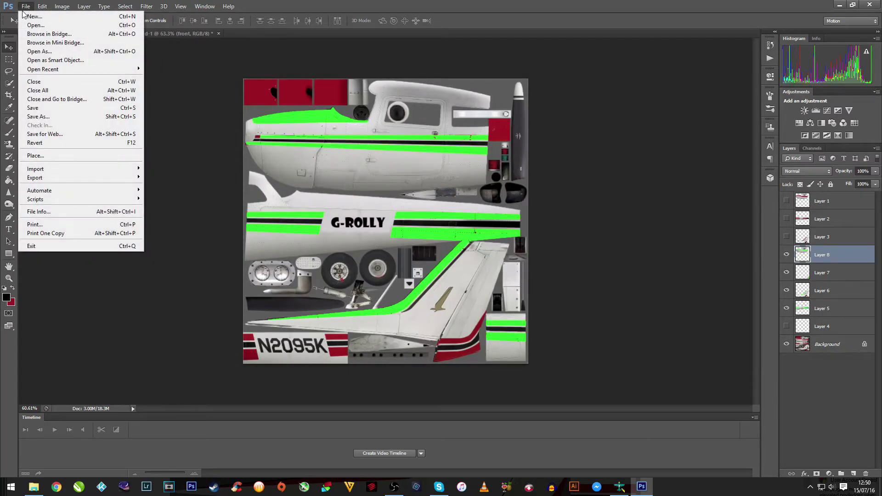
Save the green-striped texture as a 24-bit BMP, test123.bmp, on the Desktop, overwriting the old file
left_click(103, 117)
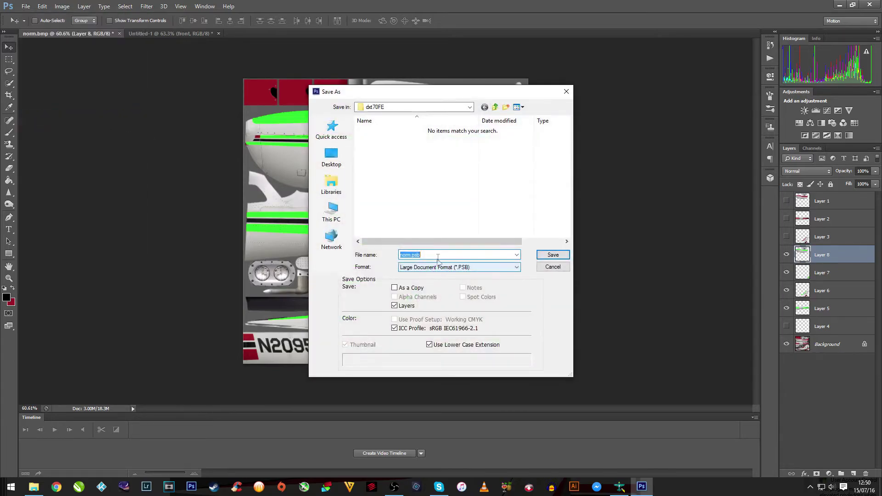
left_click(332, 153)
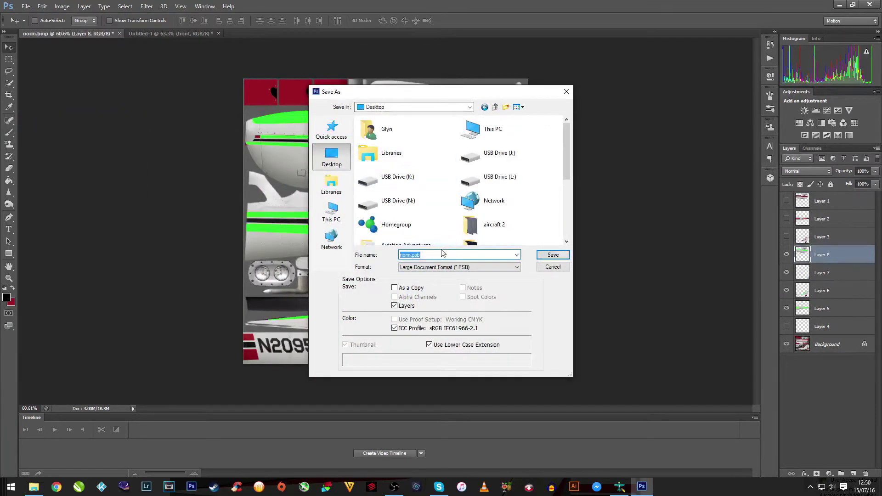
type("test123")
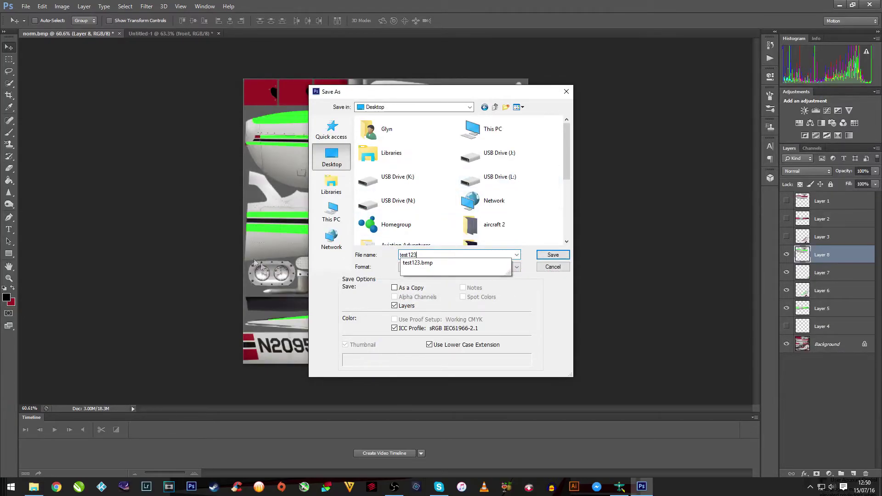
left_click(341, 264)
left_click(442, 268)
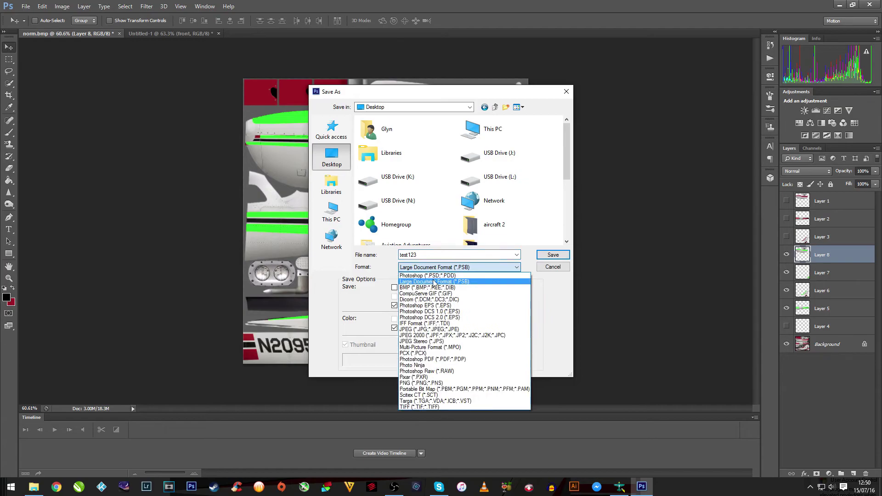
left_click(433, 289)
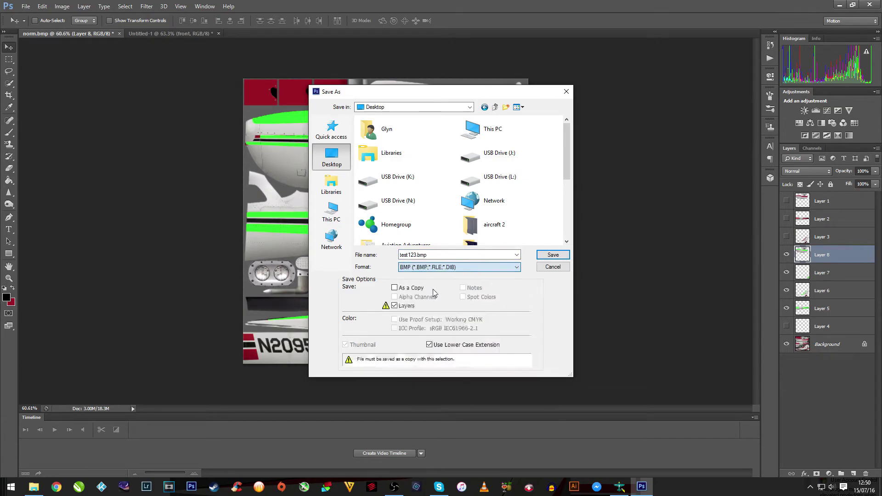
left_click(554, 255)
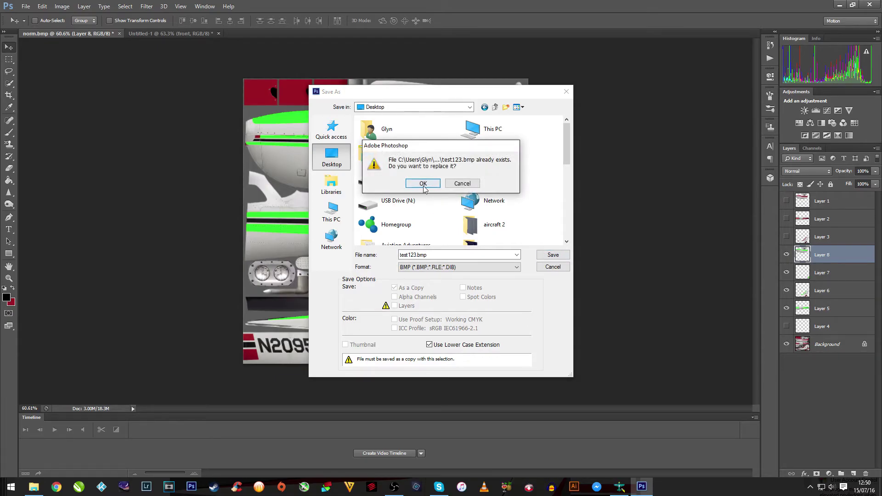
left_click(424, 184)
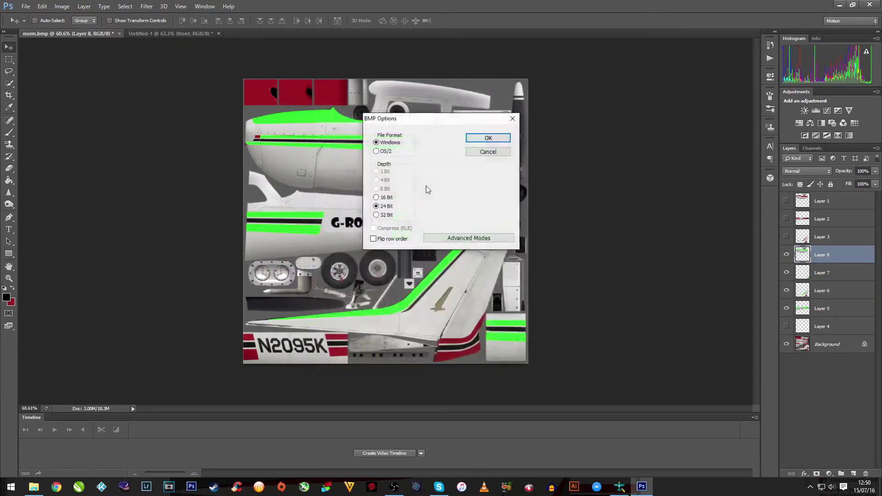
left_click(485, 138)
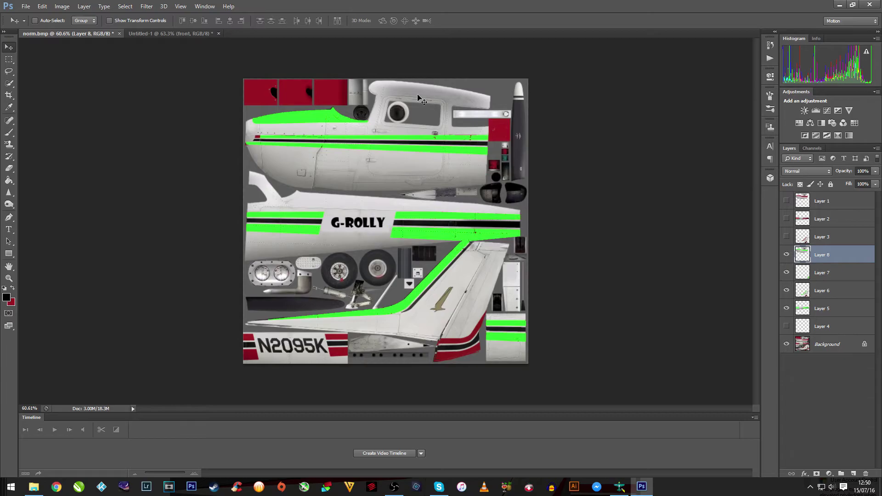
Bring DXTBmp forward, start opening an image, and copy the current file name Alabeo172a_T.bmp
left_click(840, 4)
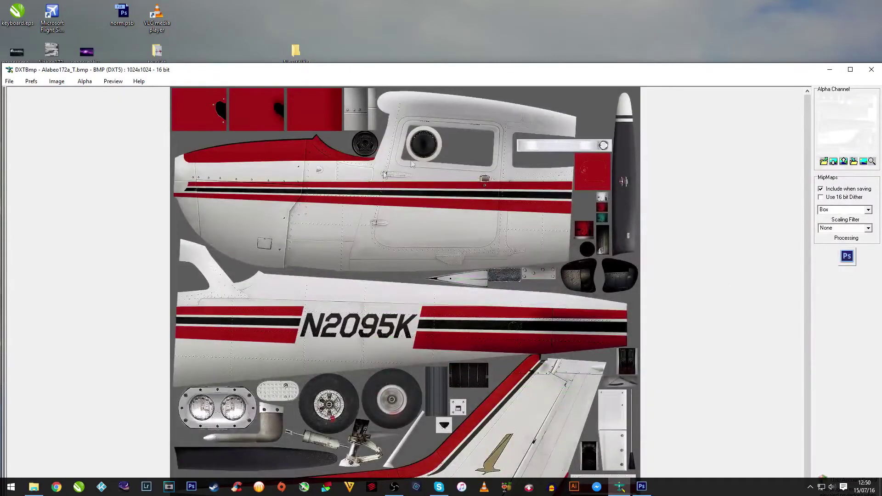
left_click_drag(523, 76, 534, 16)
left_click(20, 18)
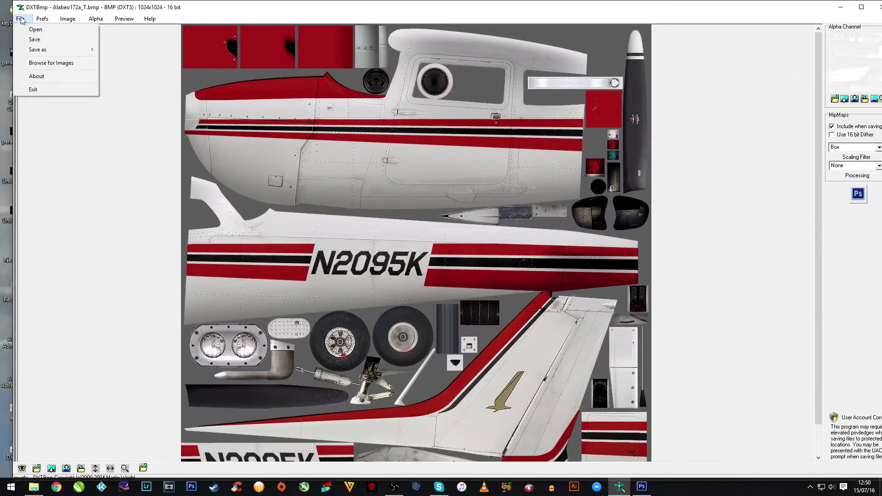
left_click(36, 29)
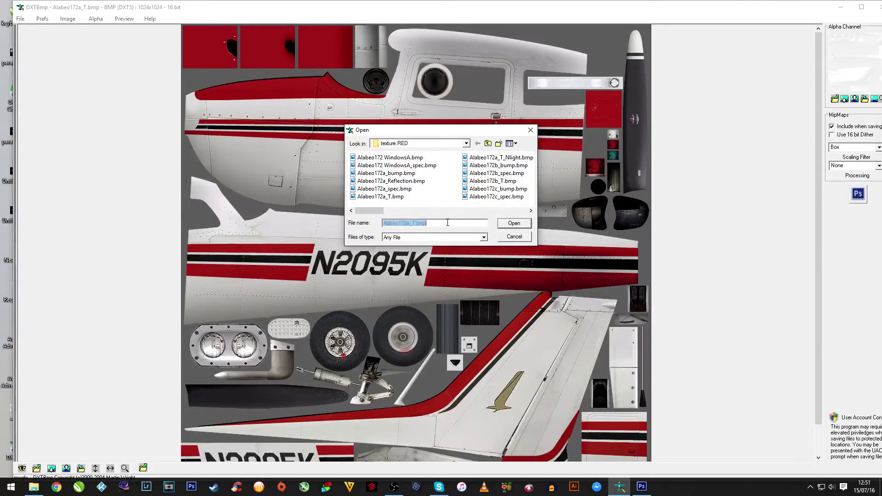
left_click_drag(388, 221, 424, 230)
right_click(410, 223)
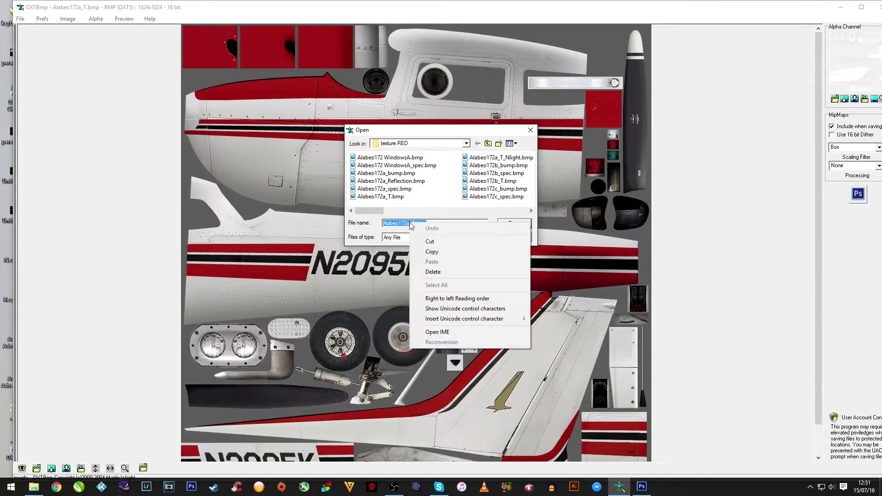
left_click(434, 251)
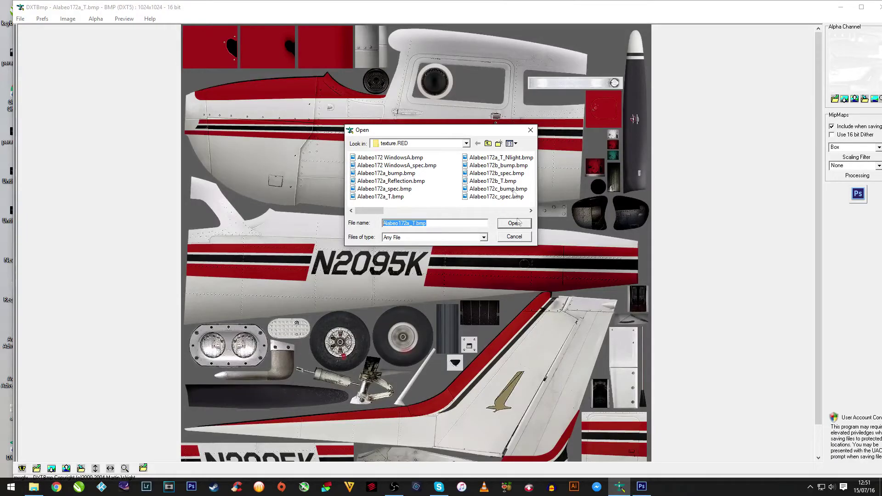
Browse up to This PC, then into the Desktop, and open test123.bmp
left_click(488, 143)
left_click(488, 143)
left_click(488, 143)
left_click(488, 144)
left_click(488, 144)
left_click(488, 143)
left_click(488, 143)
left_click(489, 143)
left_click(488, 143)
scroll(388, 202, "up", 5)
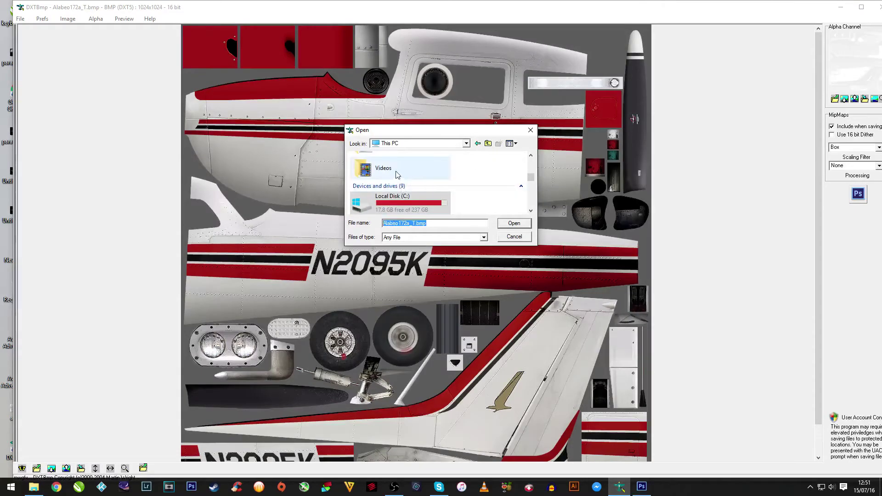
double_click(368, 177)
scroll(423, 179, "down", 5)
scroll(441, 181, "down", 6)
scroll(460, 183, "down", 5)
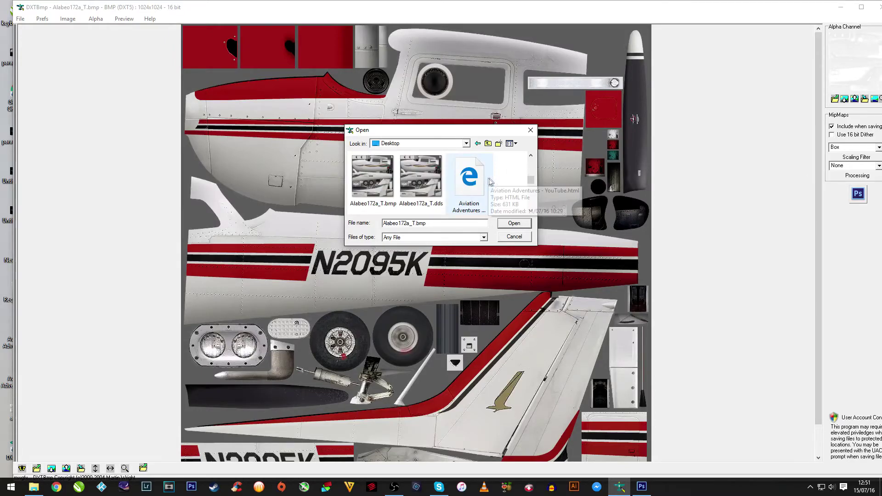
scroll(492, 184, "down", 4)
scroll(492, 184, "down", 4)
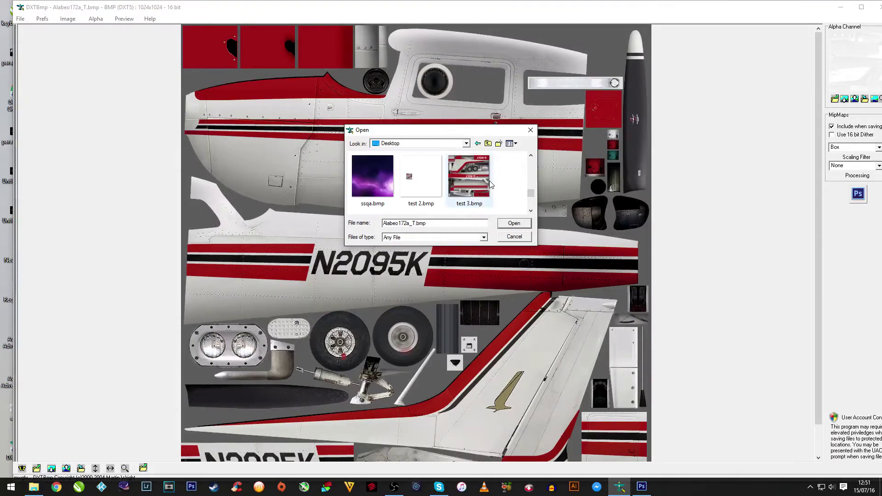
scroll(490, 184, "up", 1)
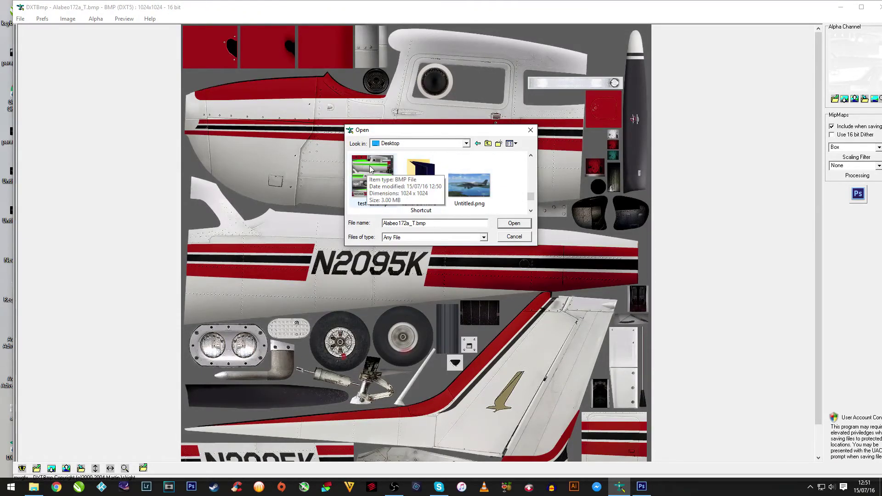
double_click(370, 166)
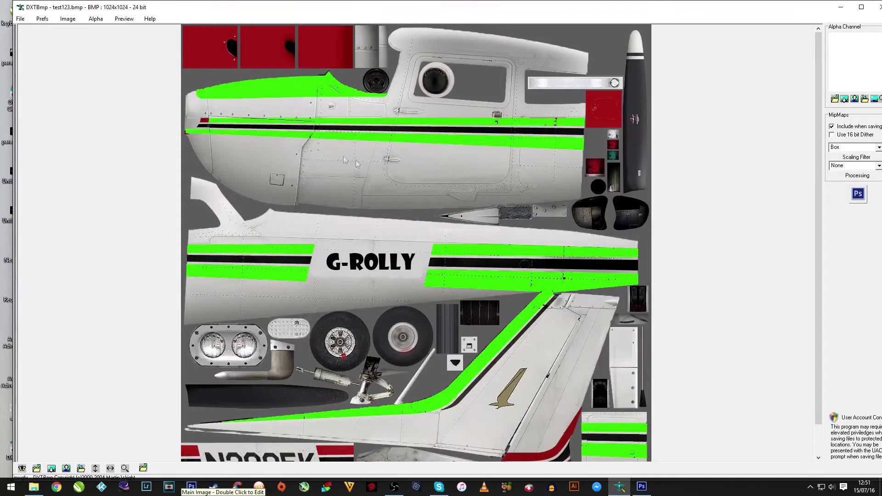
Flip the G-ROLLY texture vertically, then bring up the File > Save as options
left_click(69, 19)
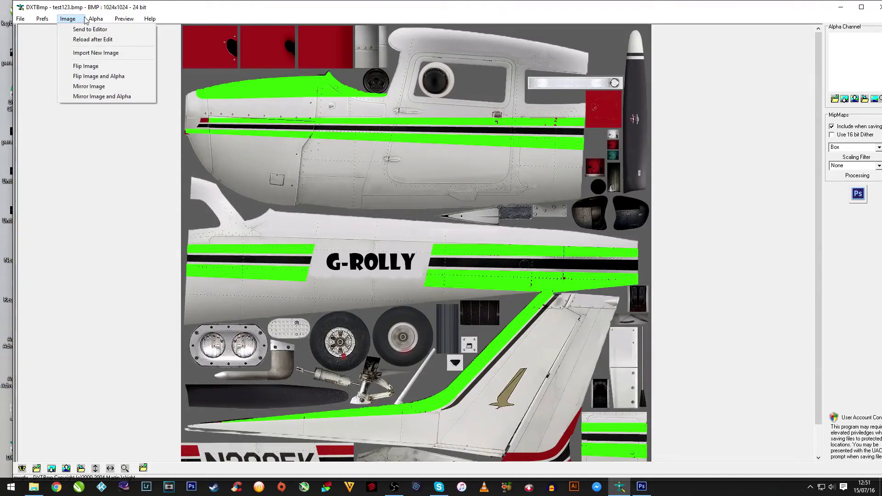
left_click(99, 67)
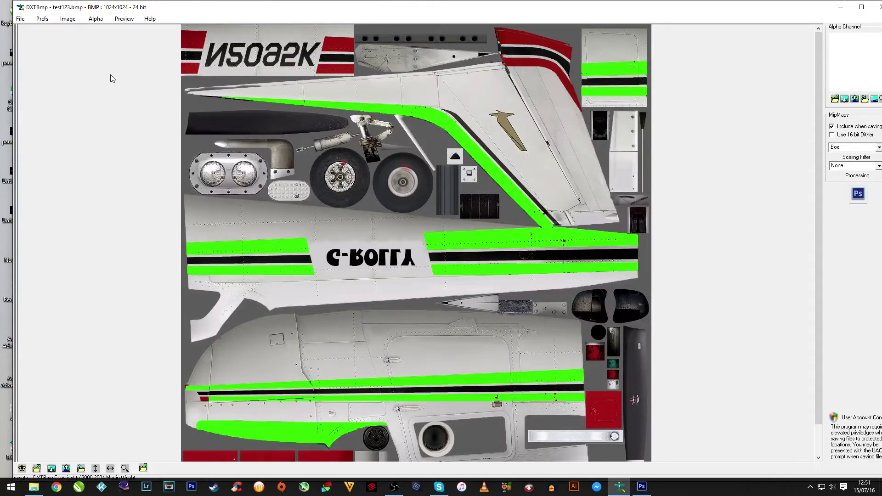
left_click(23, 20)
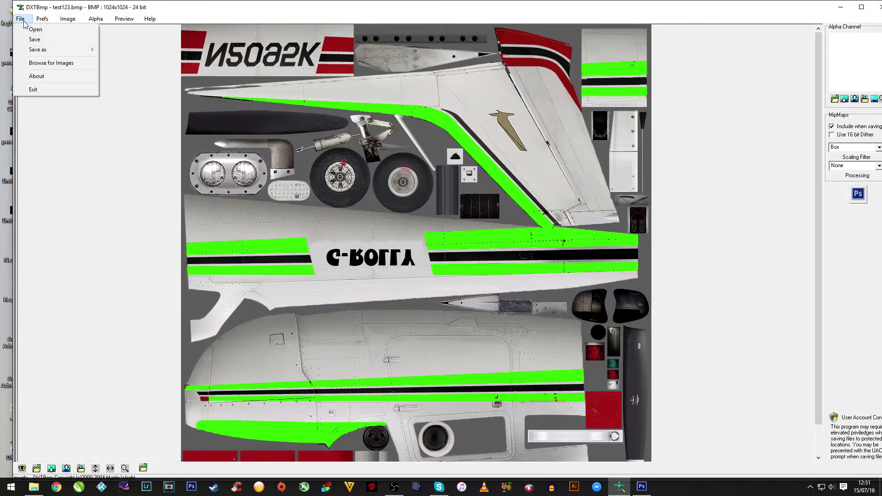
mouse_move(58, 51)
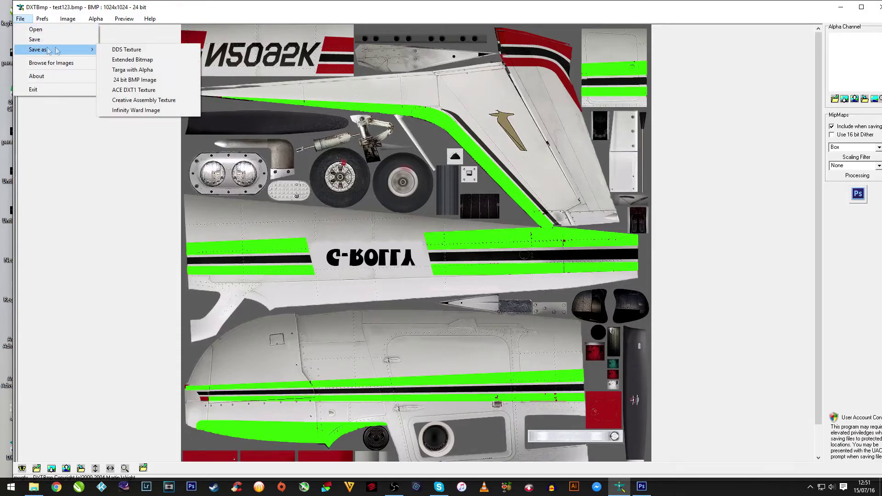
Choose DDS Texture export and browse to C:\Program Files (x86)\Steam\steamapps\common\FSX
left_click(150, 49)
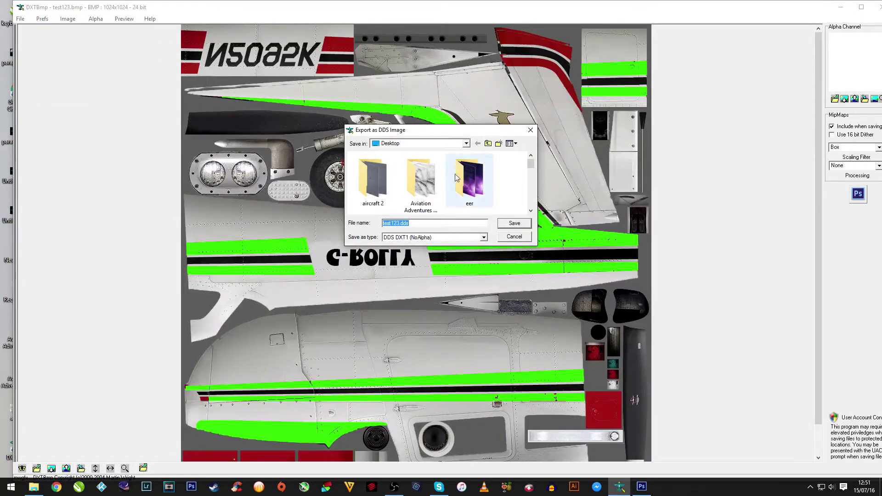
left_click(487, 145)
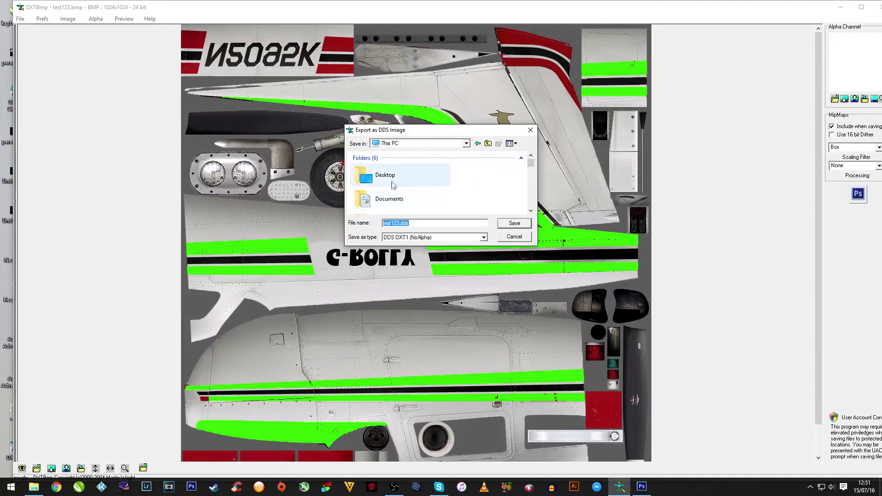
scroll(400, 184, "down", 5)
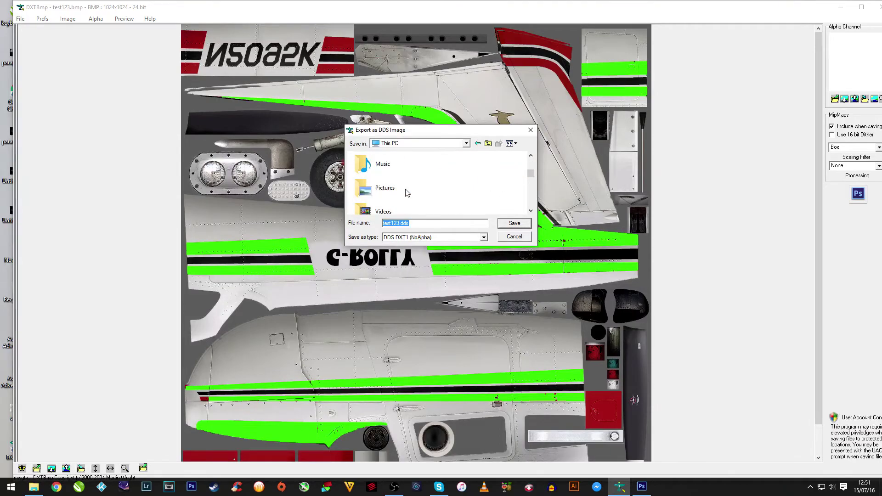
double_click(393, 166)
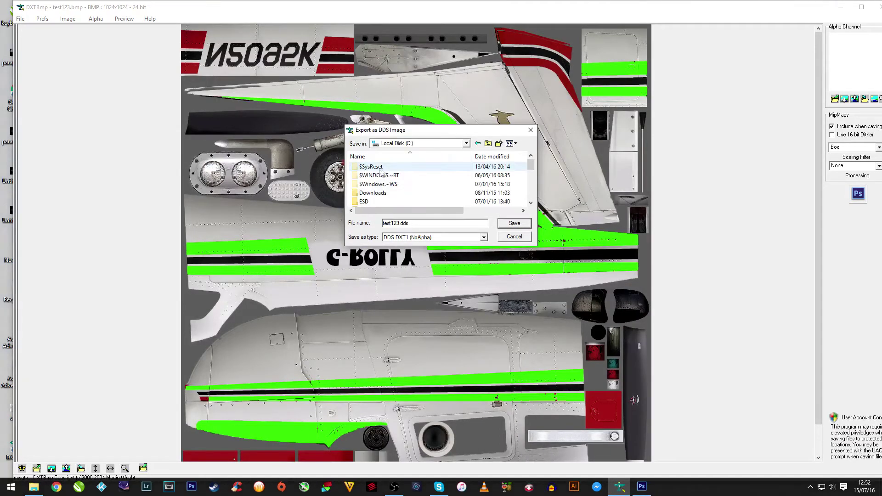
double_click(410, 185)
scroll(411, 185, "down", 8)
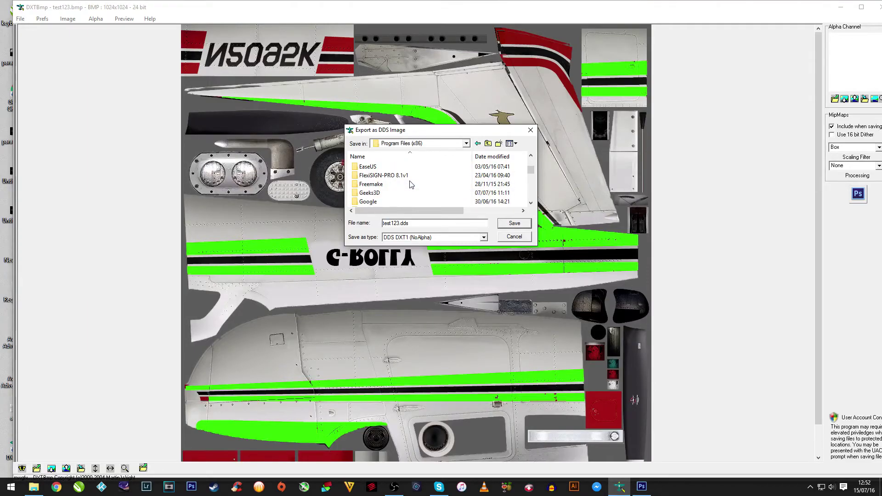
scroll(412, 184, "down", 3)
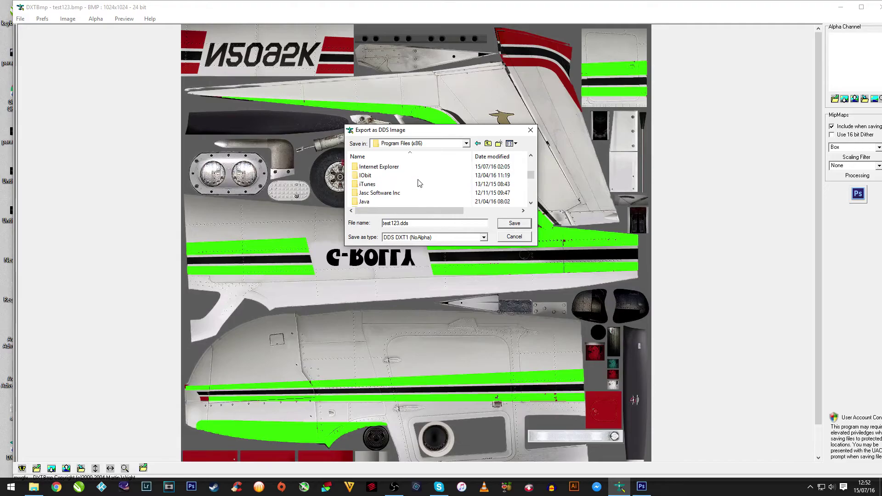
scroll(421, 183, "down", 3)
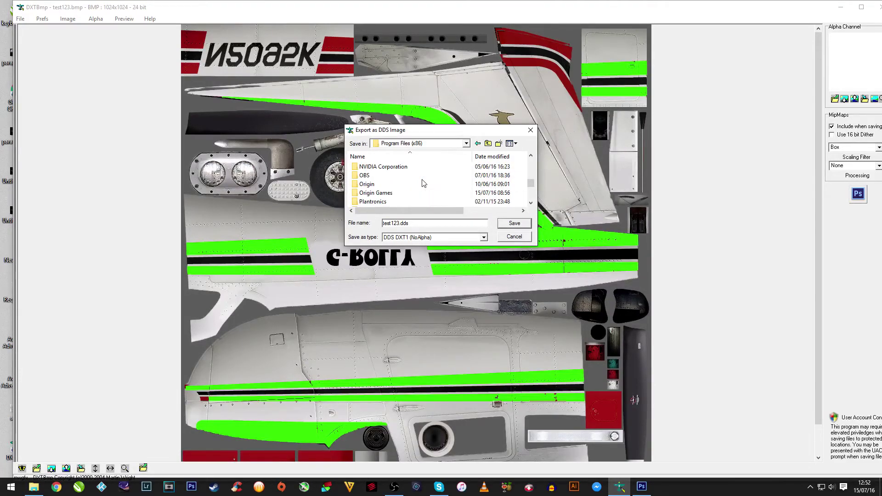
scroll(421, 183, "down", 5)
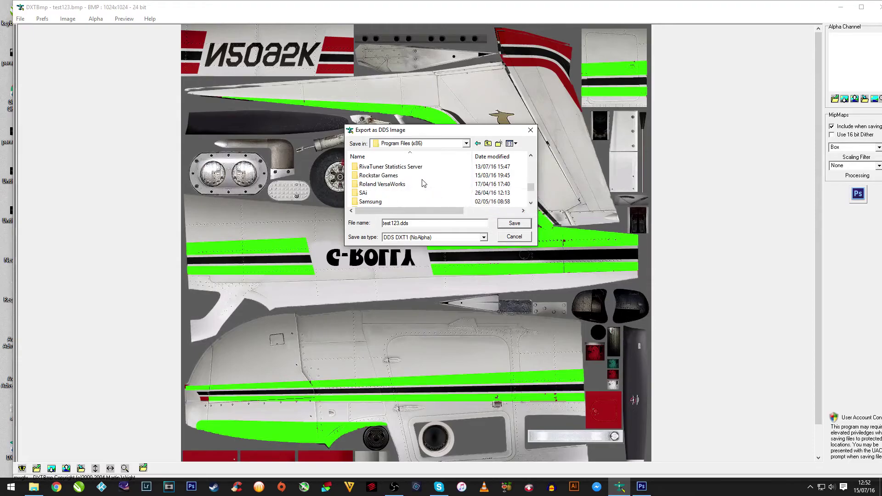
double_click(385, 183)
scroll(386, 184, "down", 5)
scroll(386, 186, "down", 1)
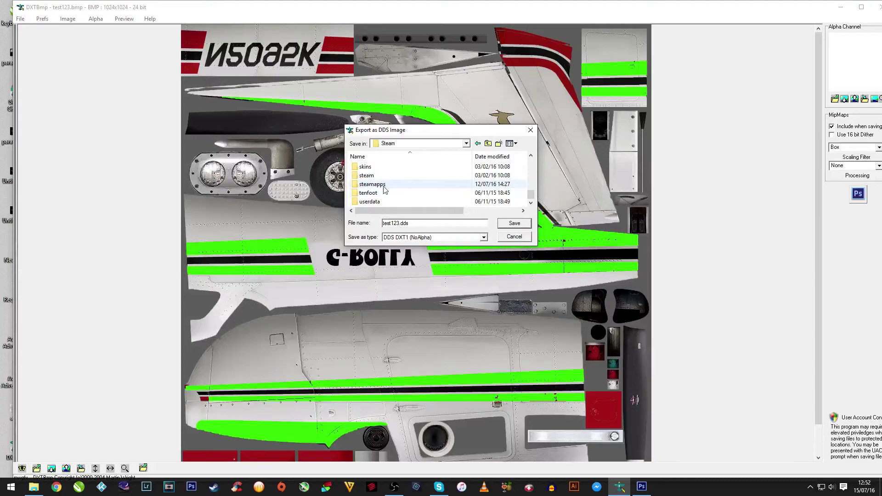
double_click(385, 192)
double_click(384, 168)
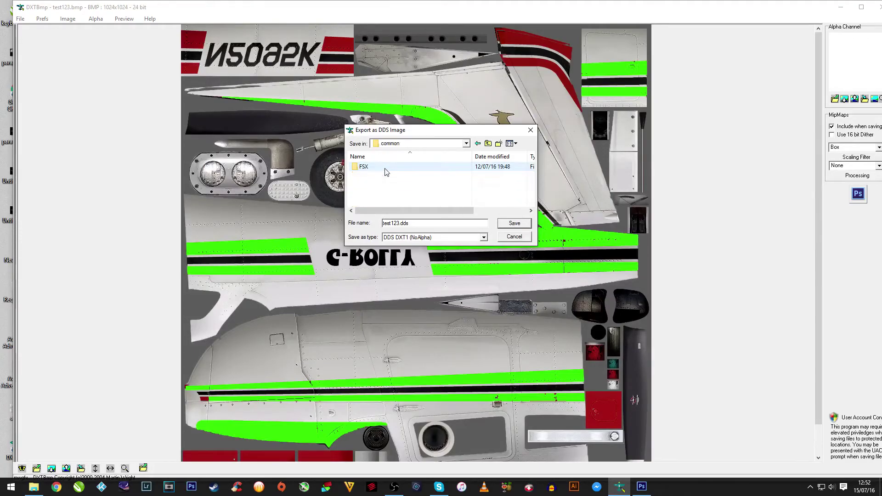
double_click(385, 168)
Continue into SimObjects\Airplanes\Carenado C172II N\texture.RED
scroll(406, 174, "down", 6)
scroll(405, 174, "down", 3)
double_click(364, 177)
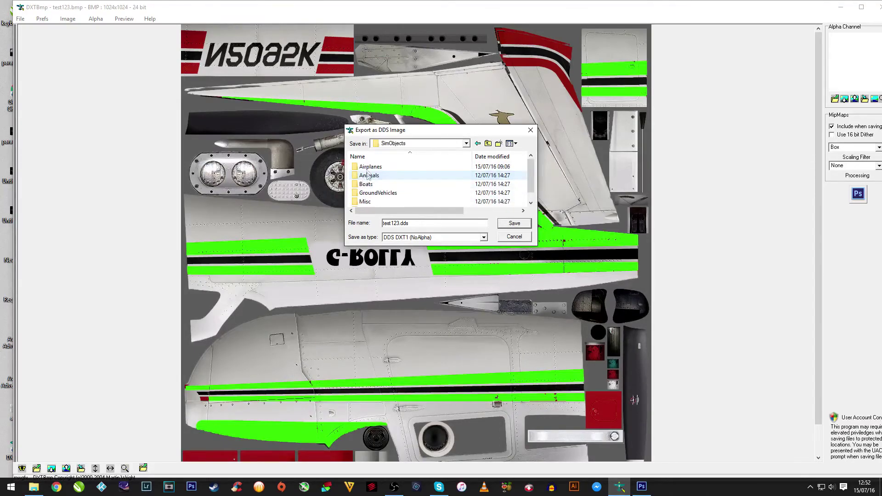
double_click(367, 168)
scroll(405, 184, "down", 3)
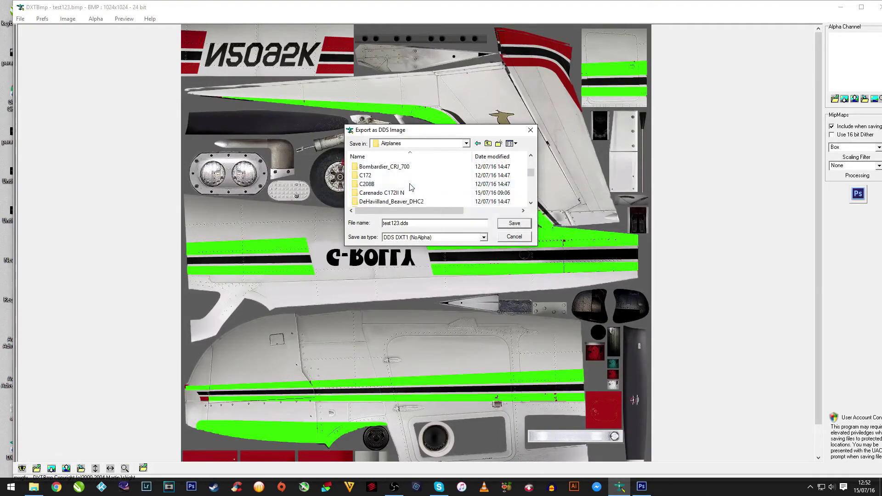
double_click(409, 193)
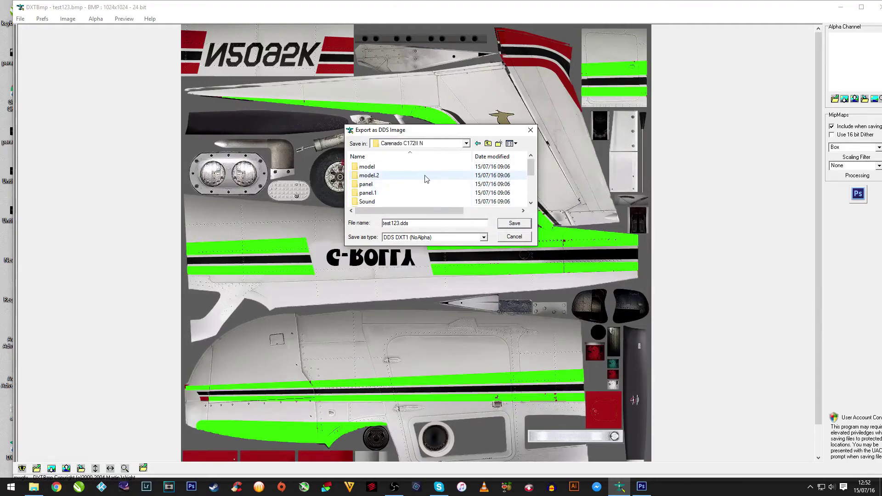
scroll(422, 177, "down", 3)
left_click(383, 193)
double_click(384, 193)
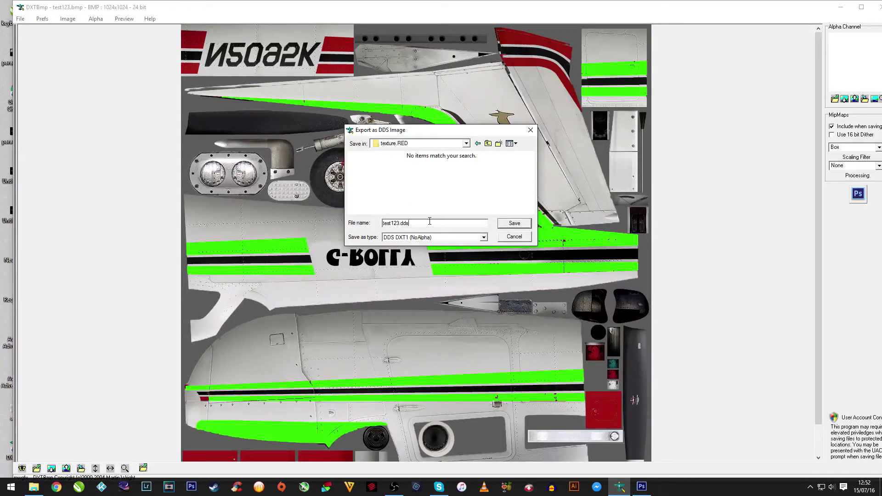
Paste Alabeo172a_T.bmp as the file name and save the DDS, replacing the existing texture
left_click_drag(427, 223, 331, 221)
right_click(394, 224)
left_click(437, 262)
left_click(512, 223)
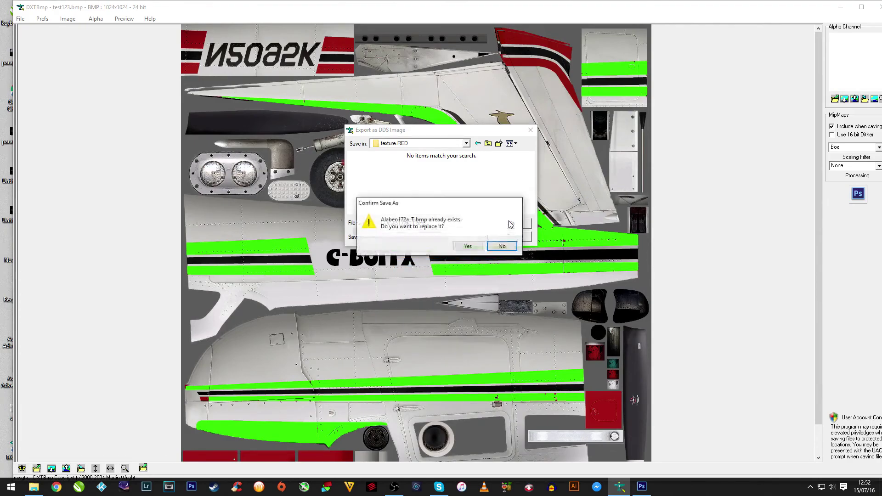
left_click(468, 247)
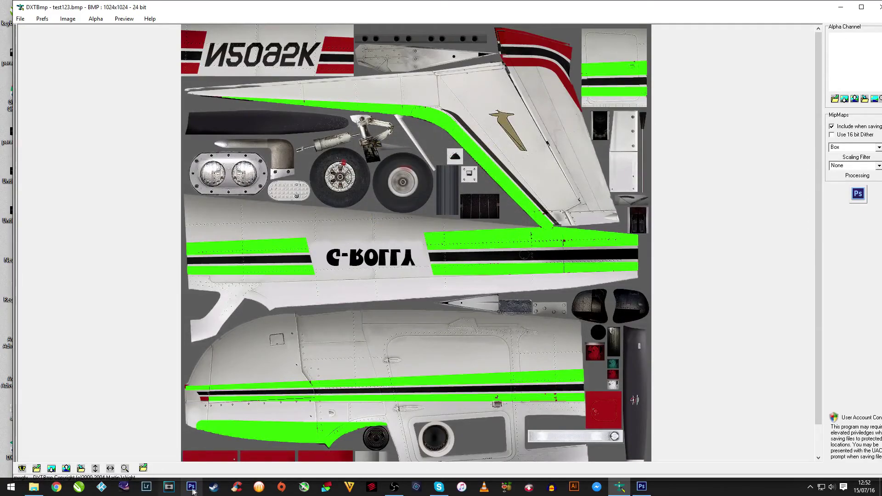
Switch to Steam and play Microsoft Flight Simulator X: Steam Edition from the Games library
left_click(219, 491)
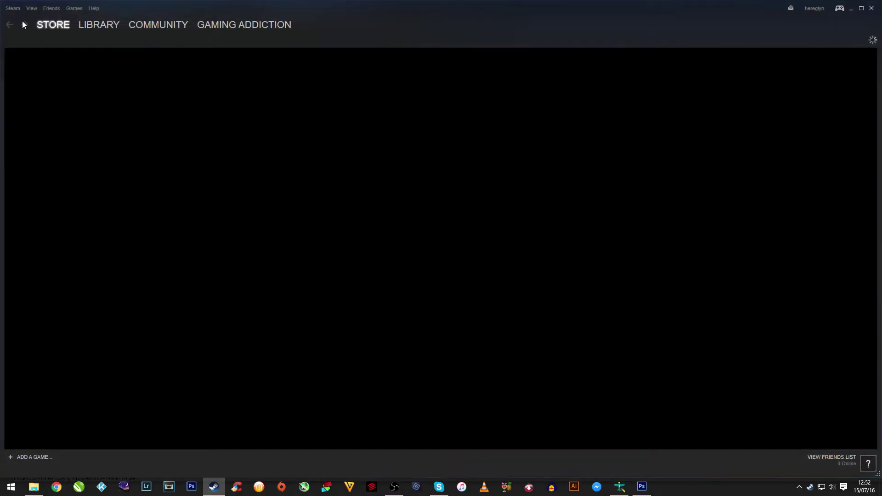
mouse_move(63, 28)
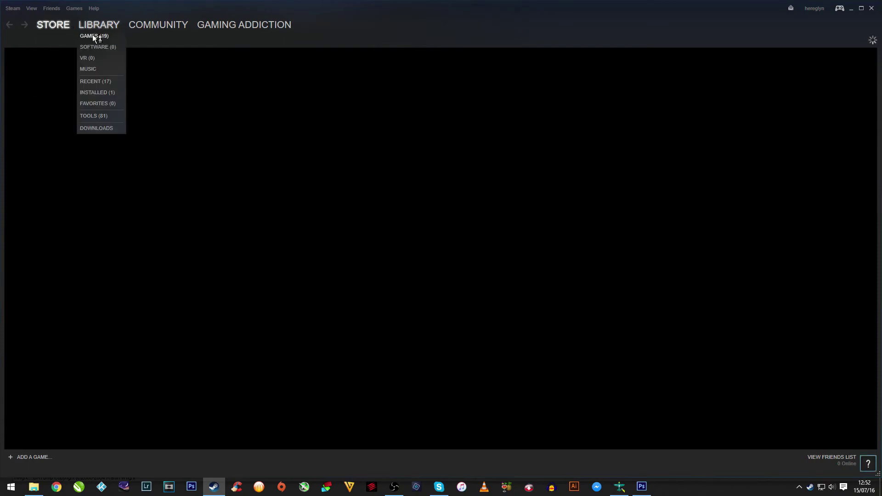
left_click(94, 36)
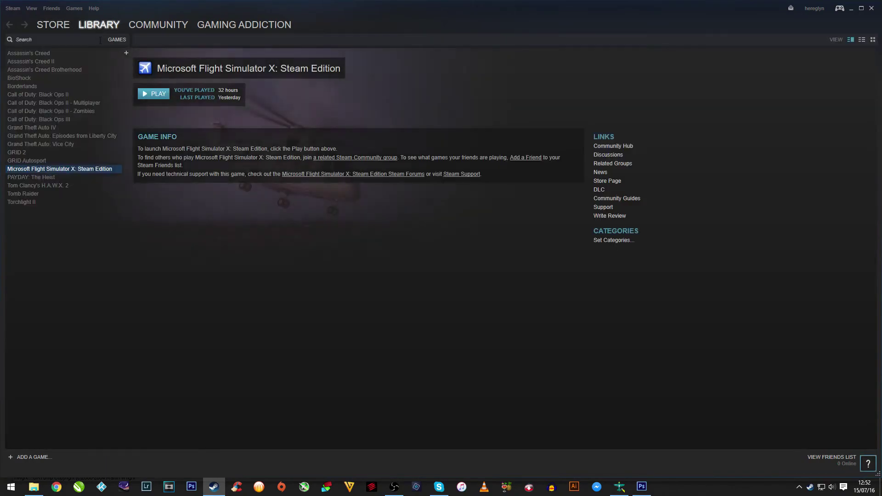
left_click(159, 95)
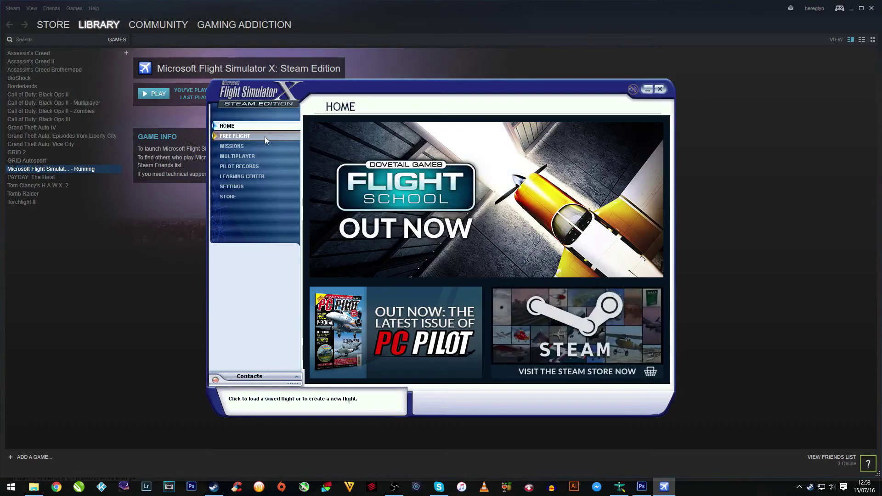
In Free Flight, pick the Carenado C172N RED & BLACK from the aircraft list
left_click(264, 136)
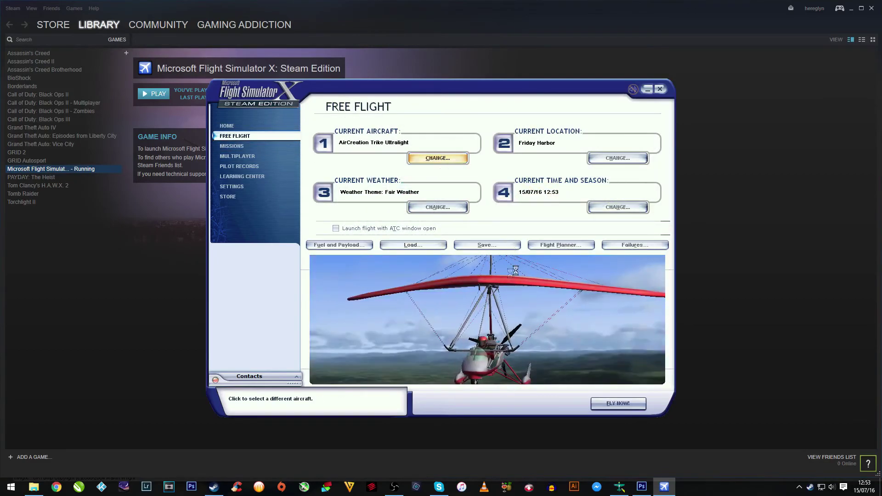
scroll(467, 243, "down", 2)
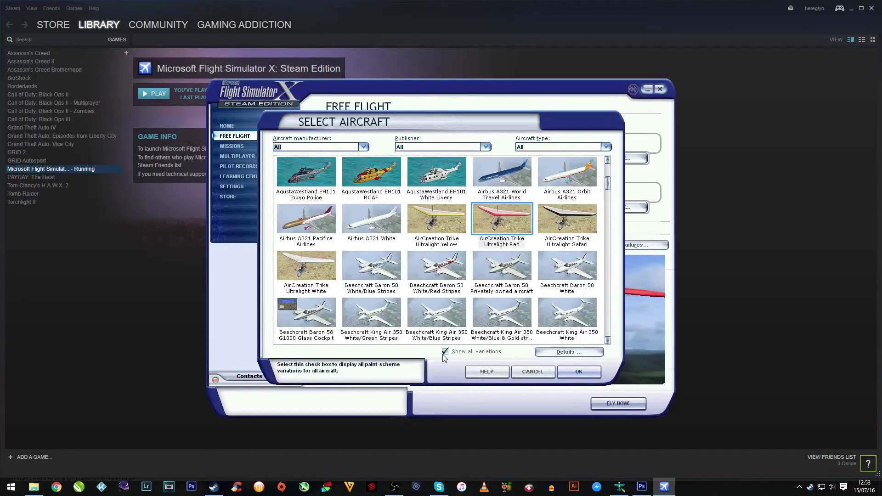
scroll(458, 217, "down", 2)
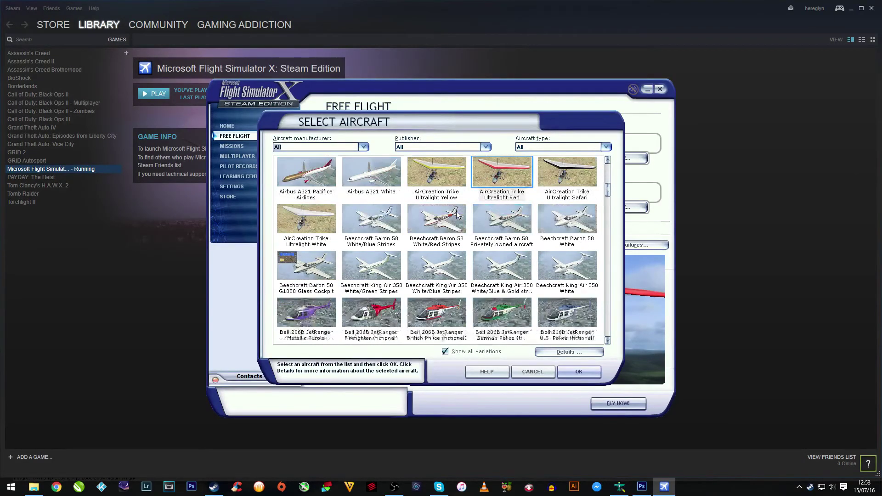
scroll(458, 216, "down", 6)
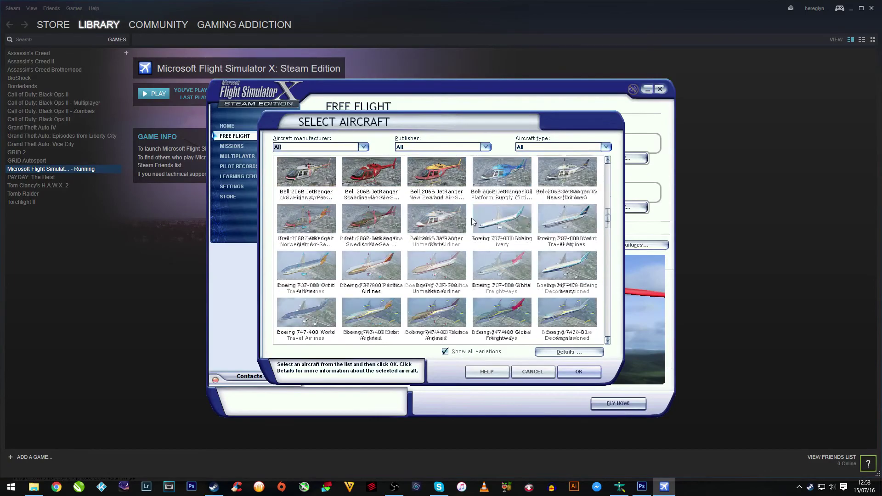
scroll(473, 222, "down", 3)
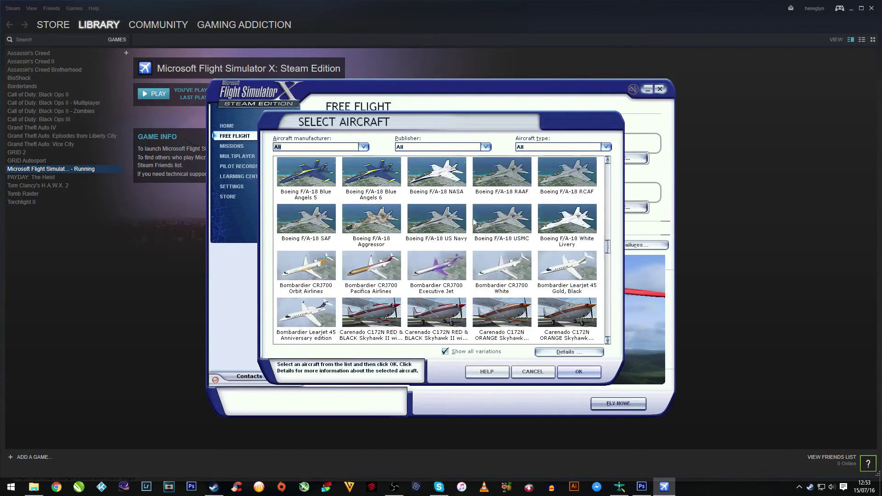
scroll(475, 223, "down", 1)
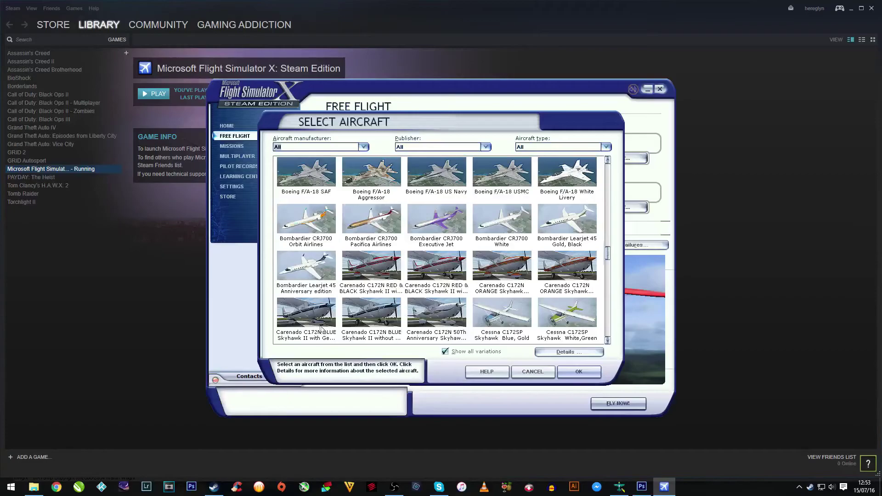
double_click(383, 267)
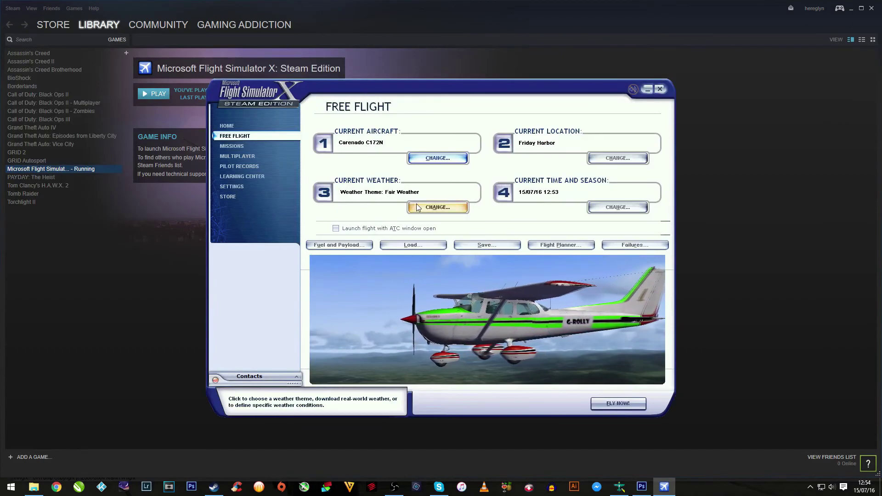
Return to DXTBmp, start opening an image, and browse to C:\Program Files (x86)
left_click(622, 489)
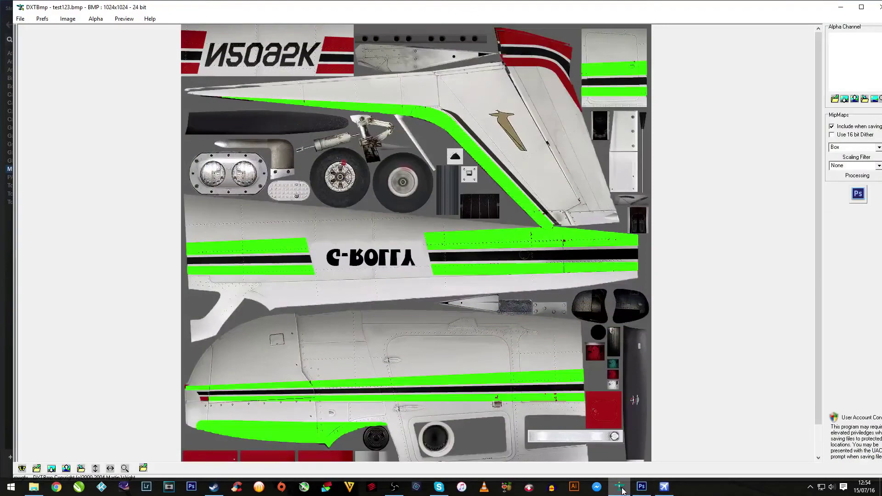
left_click(20, 19)
left_click(36, 29)
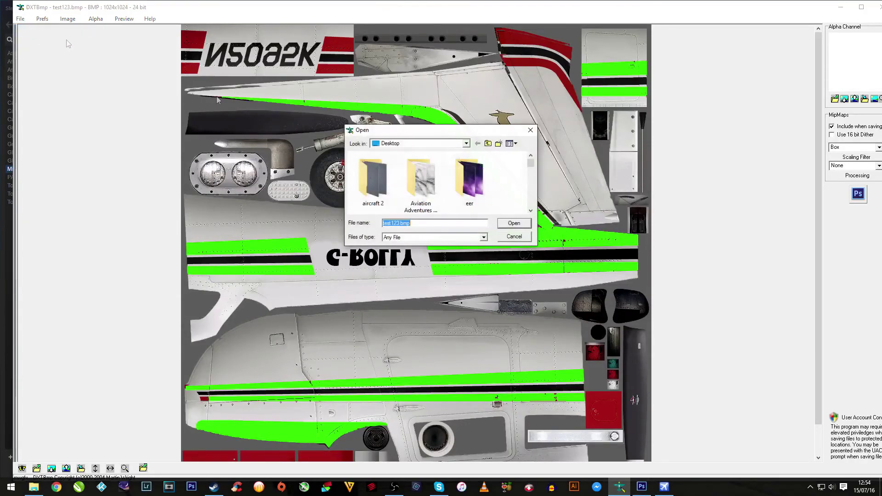
scroll(448, 180, "down", 1)
scroll(448, 180, "down", 4)
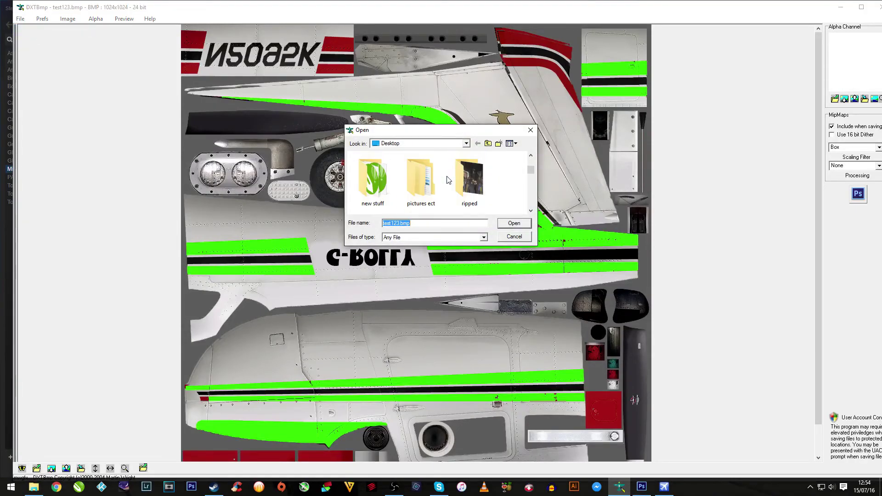
scroll(453, 179, "up", 2)
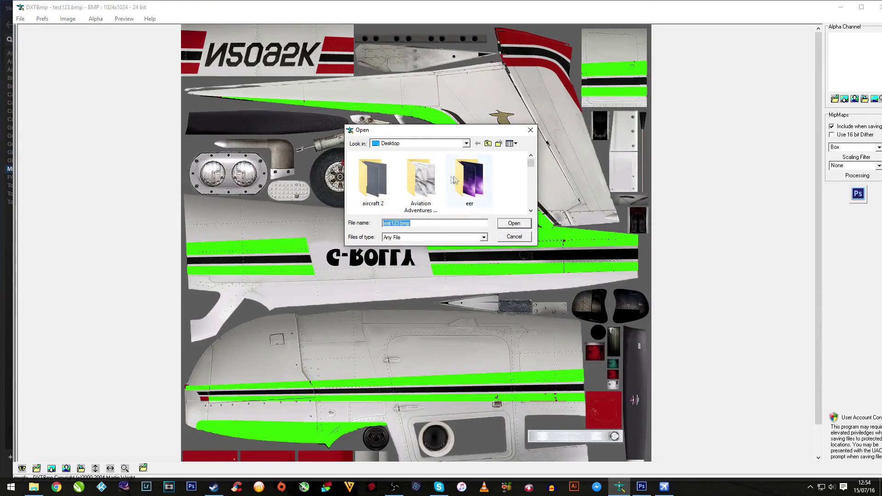
left_click(488, 142)
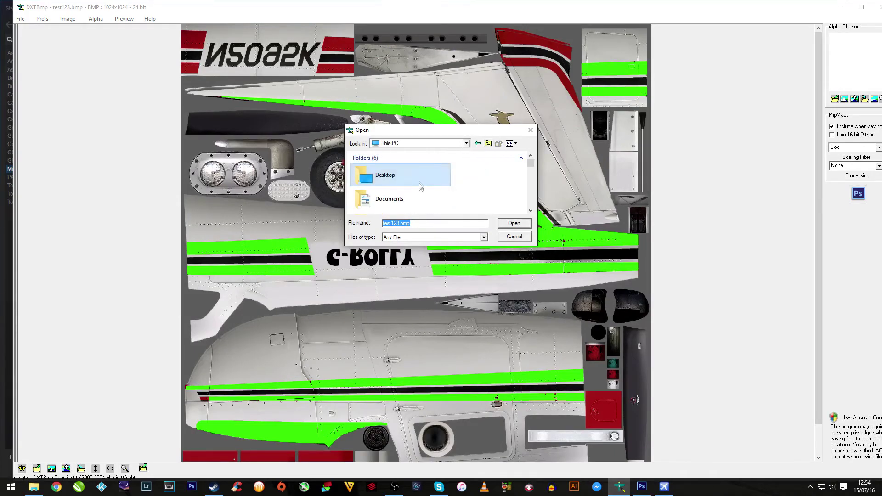
scroll(420, 186, "down", 2)
scroll(420, 186, "down", 2)
double_click(415, 169)
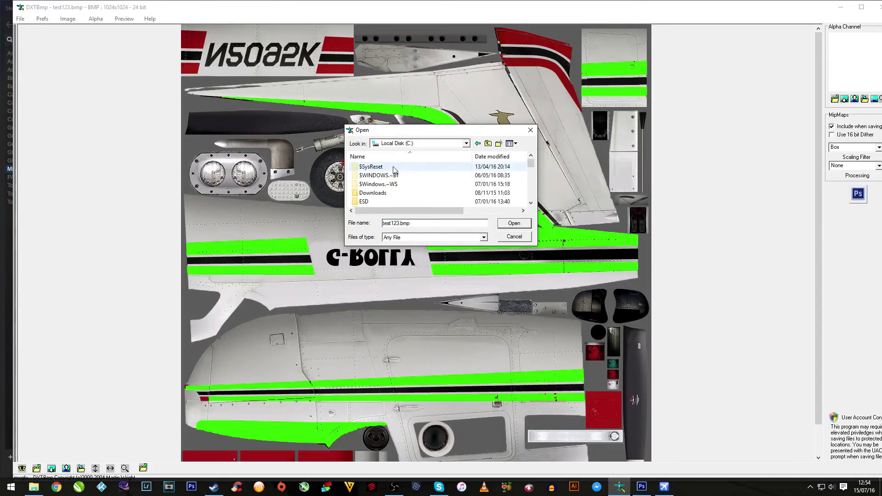
scroll(417, 180, "down", 2)
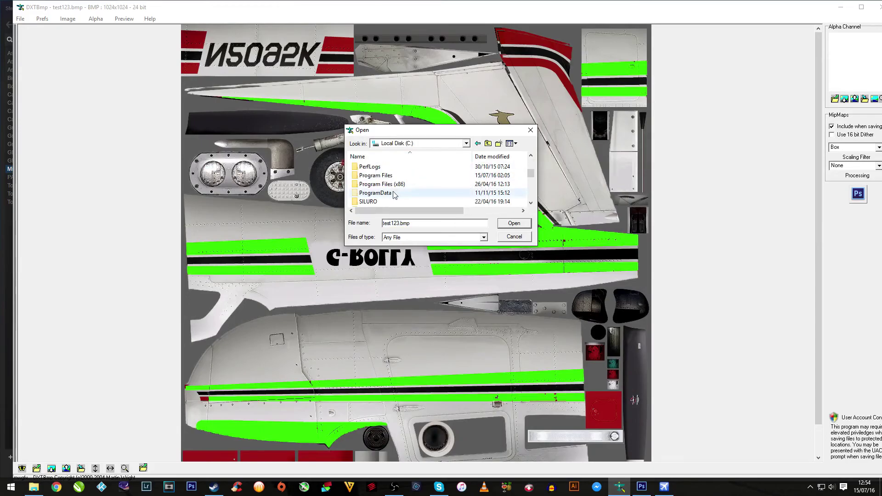
double_click(392, 186)
Go into Steam\steamapps\common\FSX
scroll(400, 182, "down", 2)
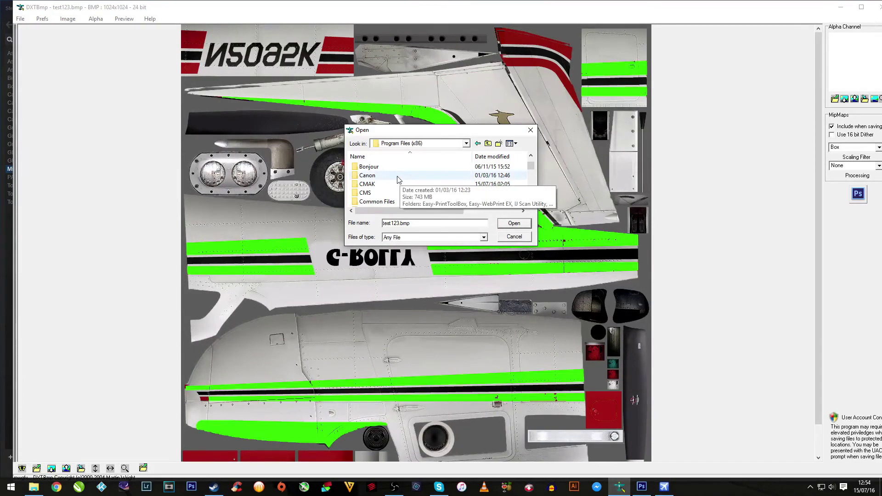
scroll(399, 179, "down", 1)
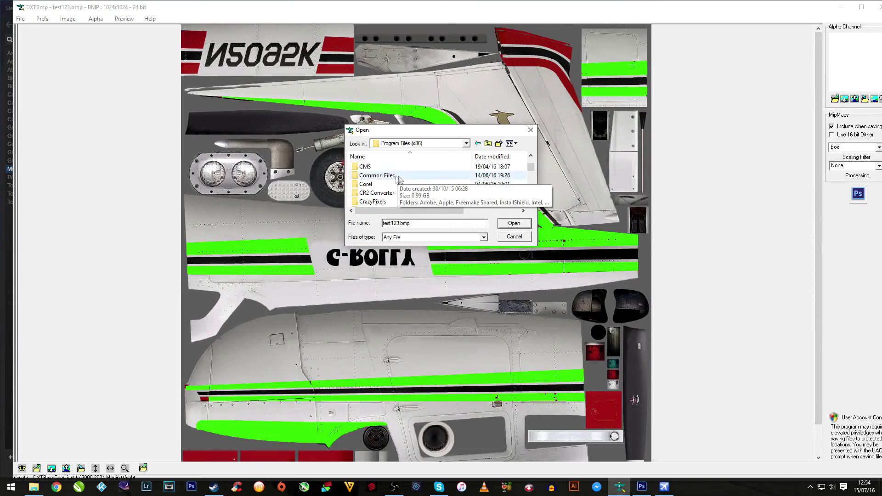
scroll(399, 180, "down", 2)
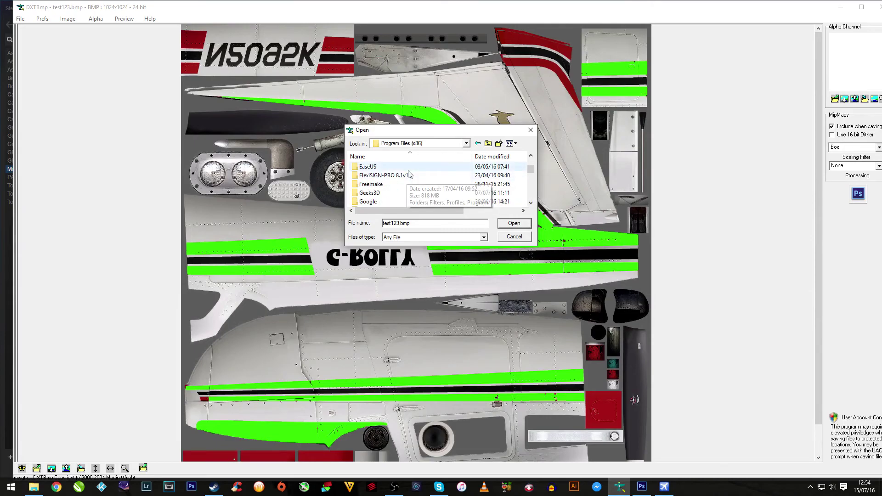
scroll(404, 177, "down", 1)
scroll(414, 184, "down", 1)
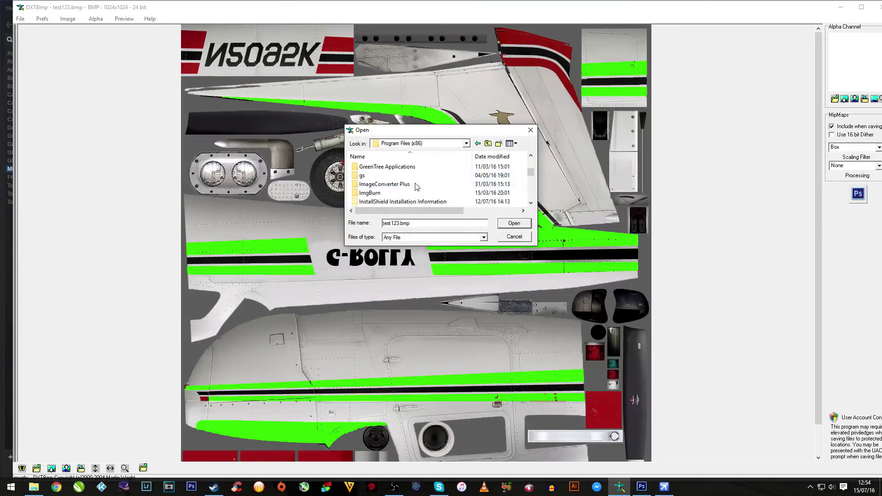
scroll(391, 193, "down", 6)
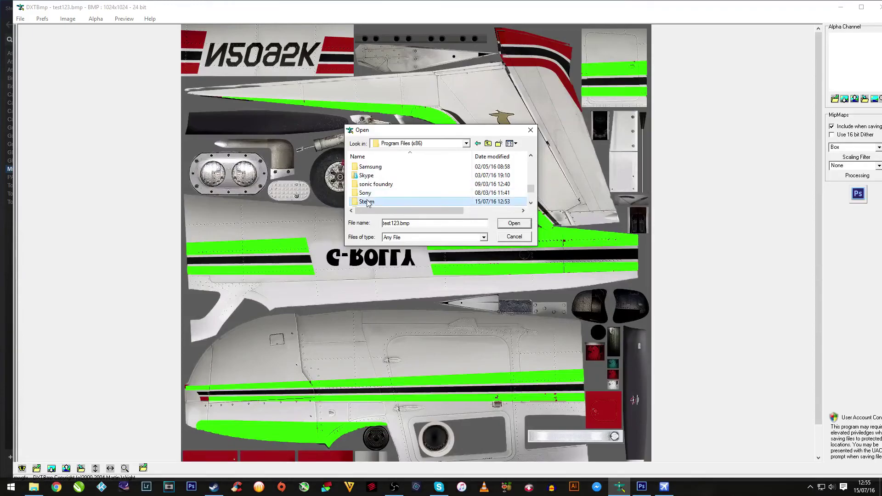
double_click(367, 202)
scroll(386, 181, "down", 4)
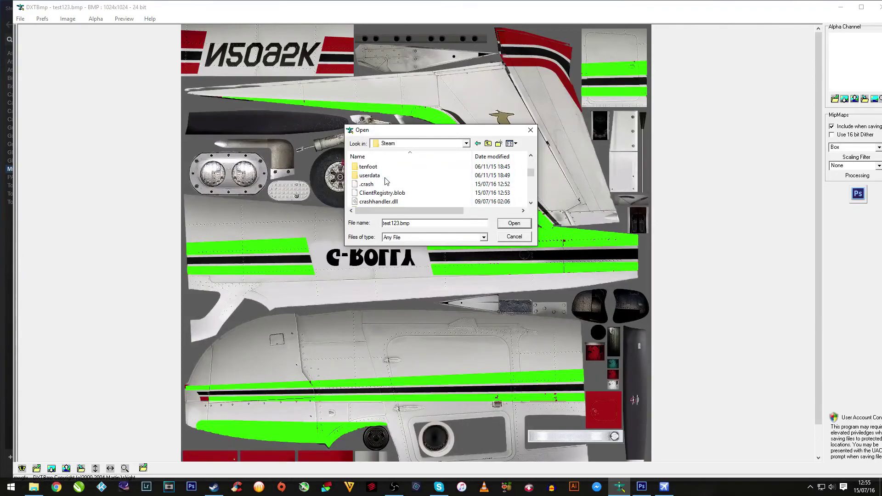
scroll(367, 182, "up", 1)
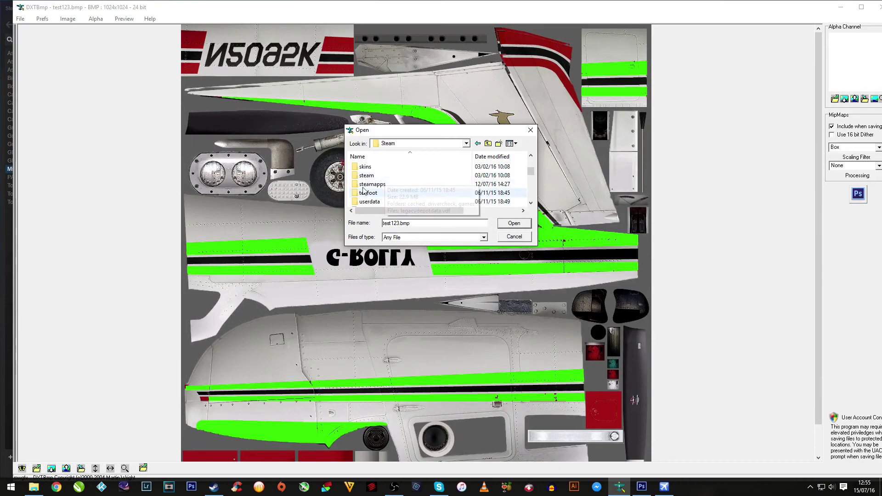
double_click(370, 184)
double_click(368, 168)
double_click(366, 167)
Continue into SimObjects\Airplanes\Carenado C172II N\texture.RED
scroll(376, 184, "down", 5)
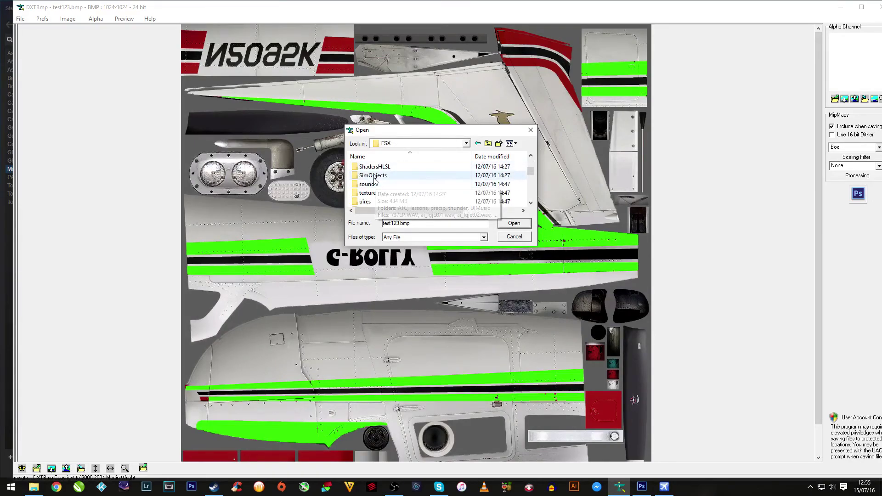
double_click(372, 175)
double_click(376, 167)
scroll(379, 173, "down", 3)
double_click(376, 167)
scroll(376, 184, "down", 3)
double_click(373, 193)
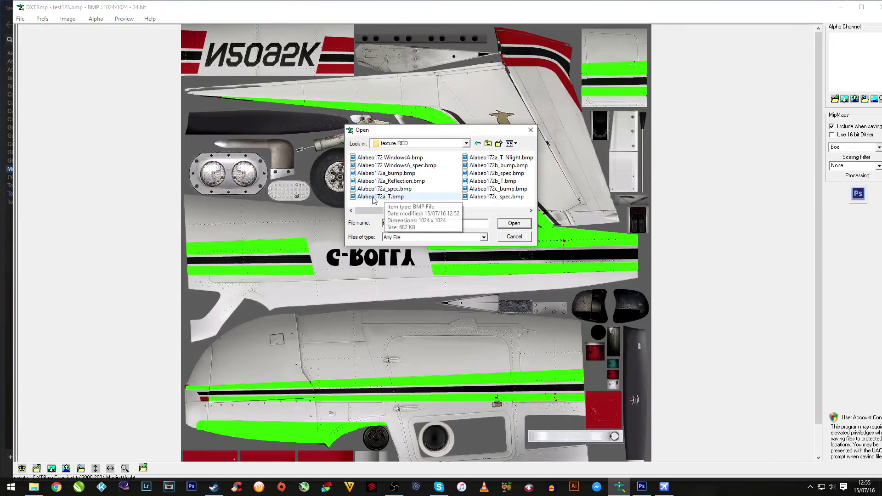
Load the Alabeo172b_T.bmp wing and tail texture from texture.RED instead of Alabeo172a_T.bmp
left_click(373, 197)
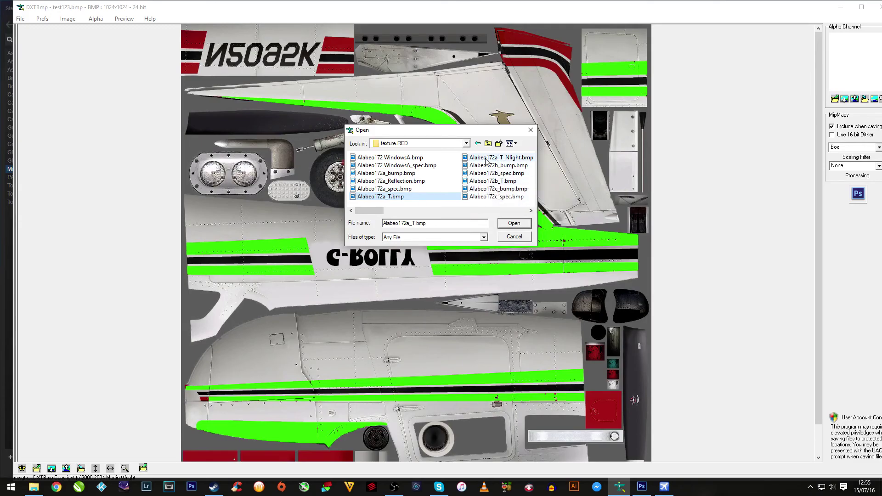
left_click(486, 183)
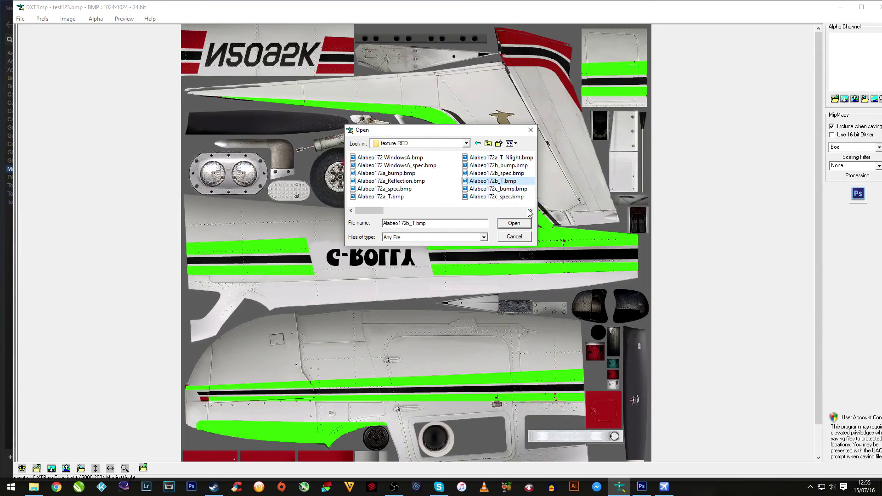
left_click(532, 211)
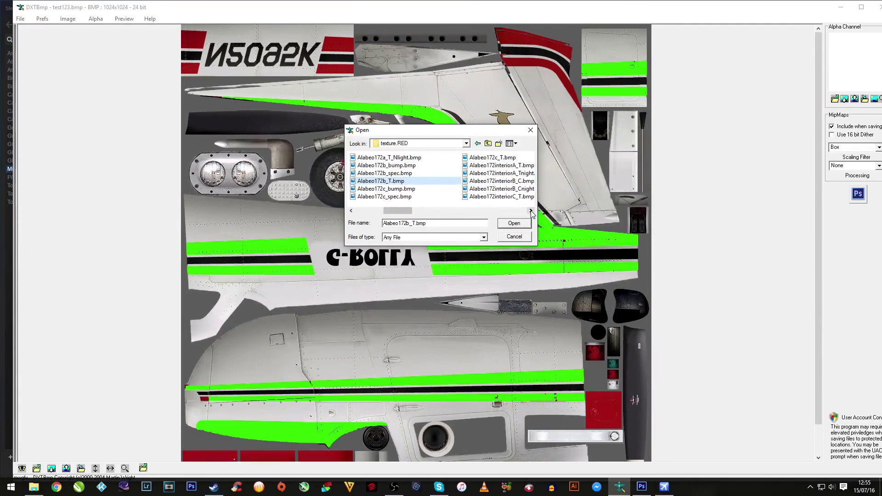
left_click(532, 211)
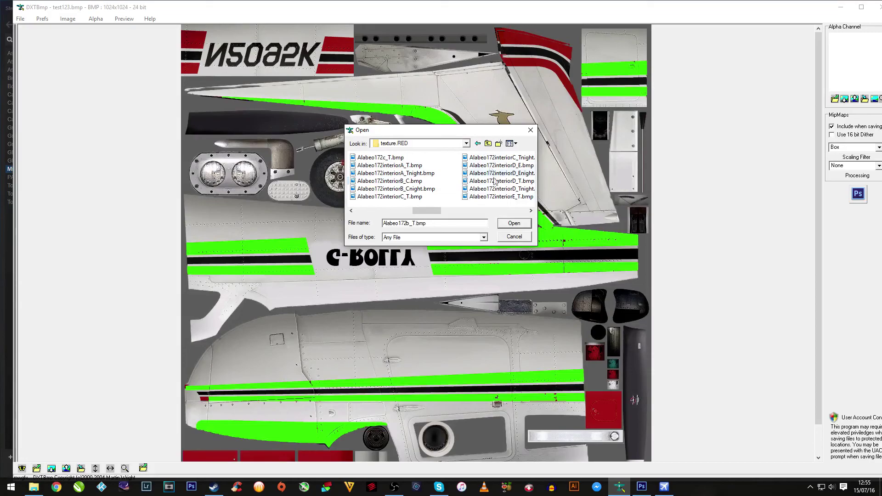
left_click(351, 210)
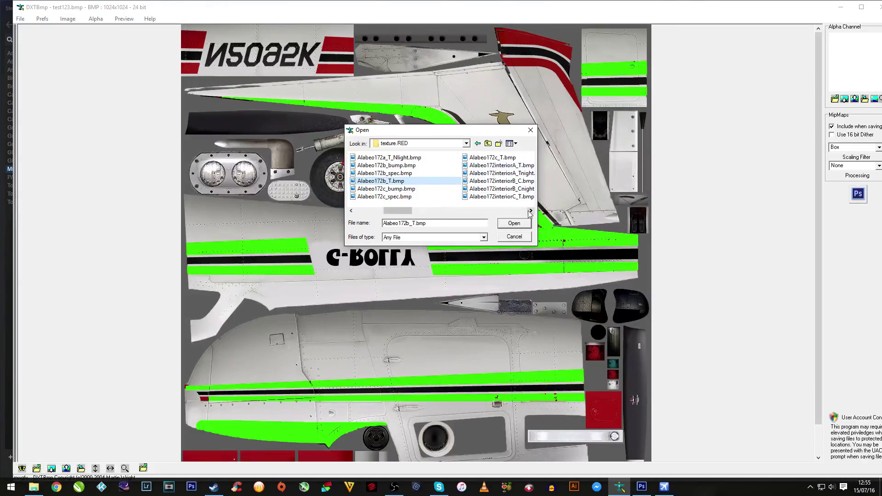
left_click_drag(403, 217, 374, 216)
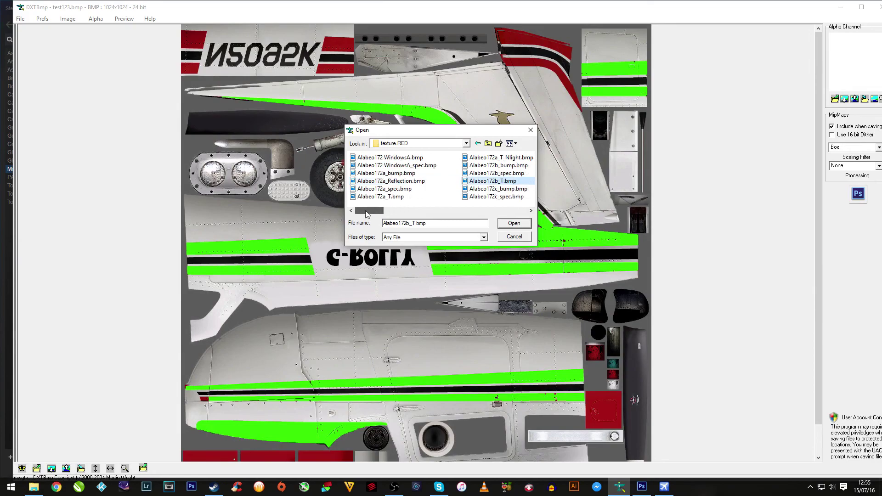
double_click(479, 183)
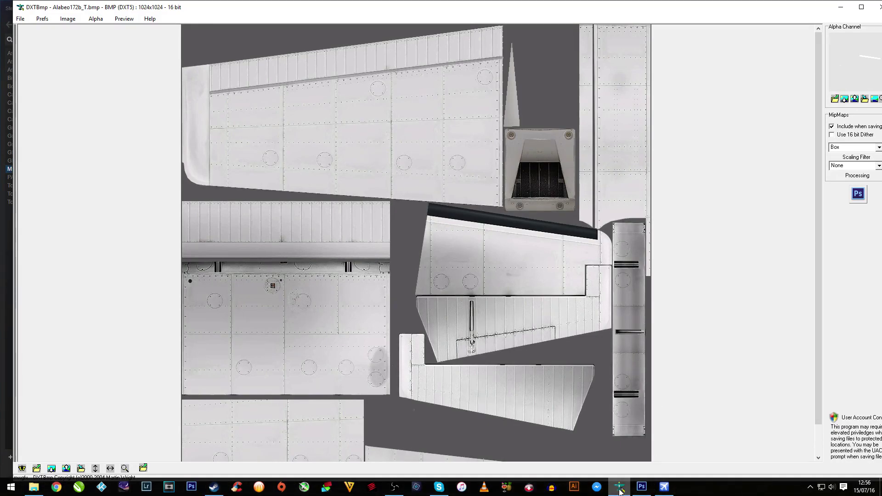
mouse_move(620, 490)
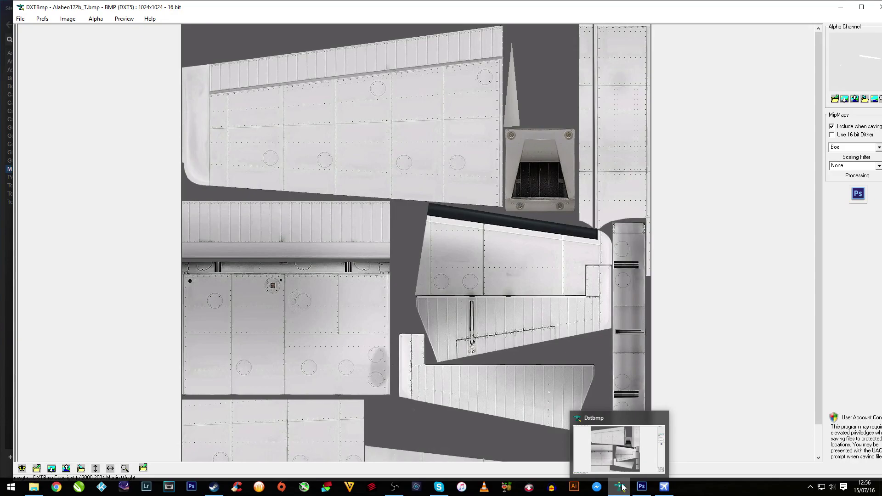